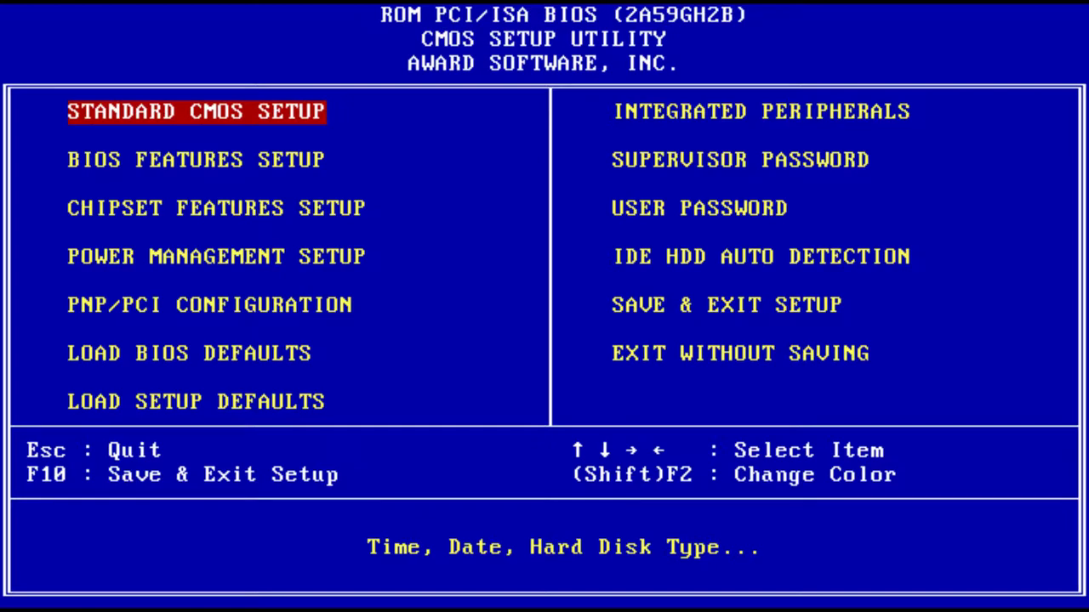
Open Standard CMOS Setup and roll the date's year back from 2017 to 1997
{"action": "key", "text": "Return"}
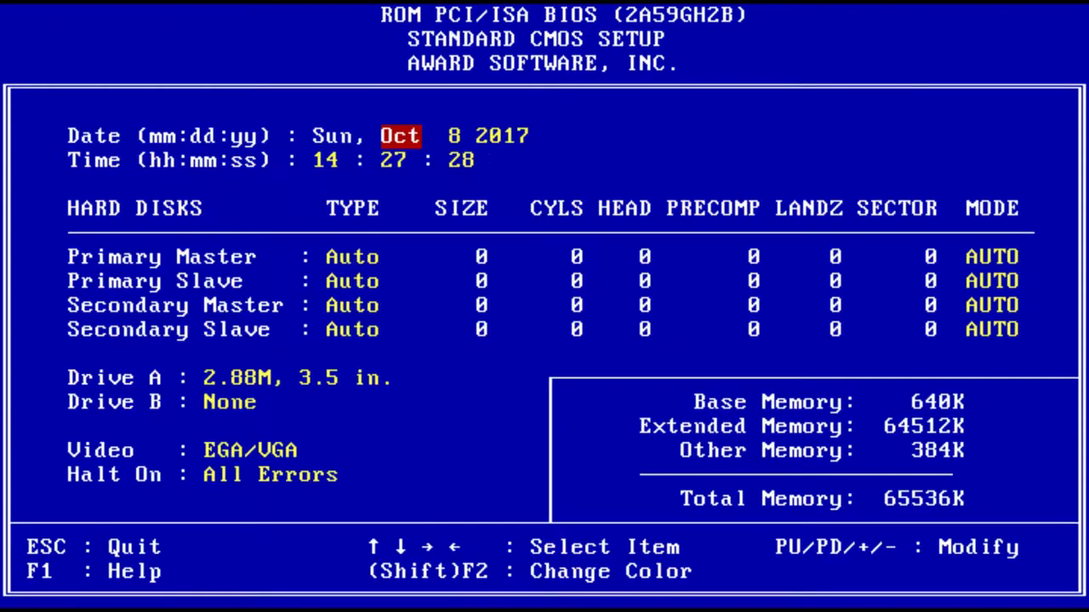
{"action": "key", "text": "Right"}
{"action": "key", "text": "Right"}
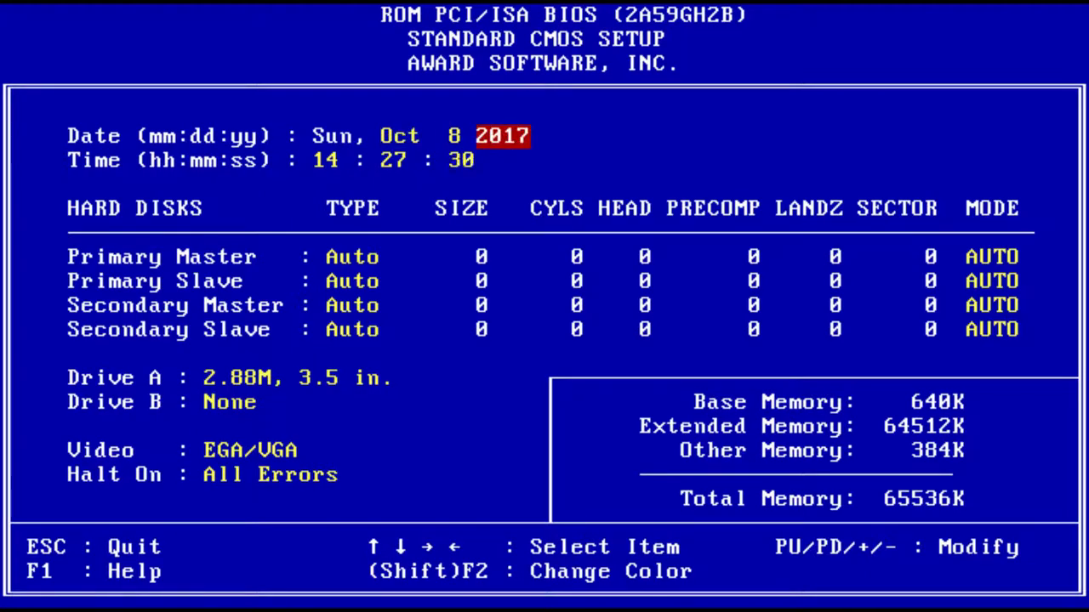
{"action": "key", "text": "Page_Down"}
{"action": "key", "text": "Page_Down"}
{"action": "key", "text": "Page_Down"}
{"action": "key", "text": "Page_Down"}
{"action": "key", "text": "Page_Down"}
{"action": "key", "text": "Page_Down"}
{"action": "key", "text": "Page_Down"}
{"action": "key", "text": "Page_Down"}
{"action": "key", "text": "Page_Down"}
{"action": "key", "text": "Page_Down"}
{"action": "key", "text": "Page_Down"}
{"action": "key", "text": "Page_Down"}
{"action": "key", "text": "Page_Down"}
{"action": "key", "text": "Page_Down"}
{"action": "key", "text": "Page_Down"}
{"action": "key", "text": "Page_Down"}
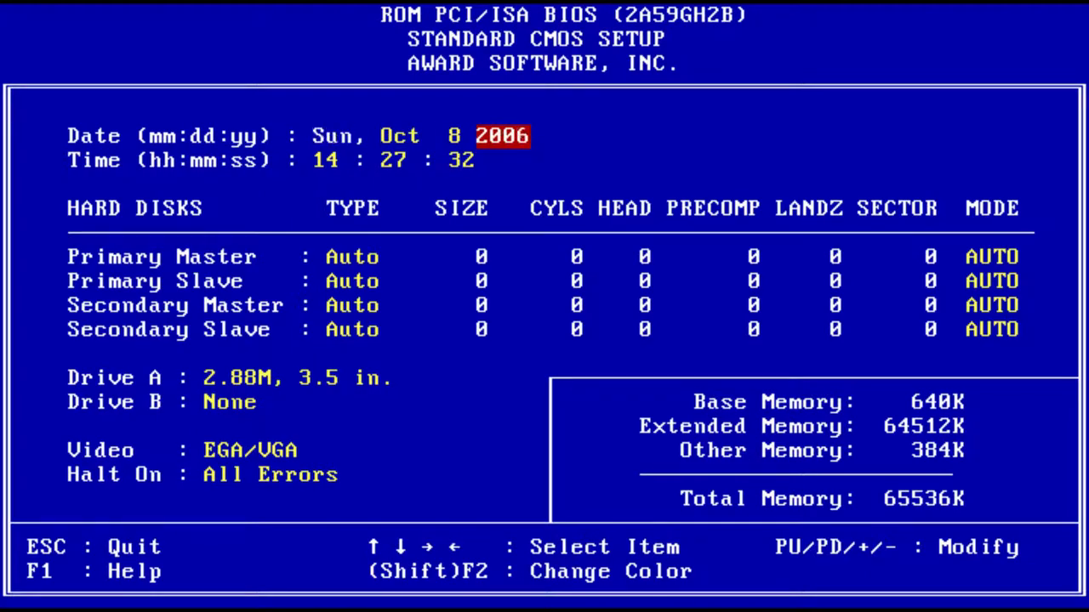
{"action": "key", "text": "Page_Down"}
{"action": "key", "text": "Page_Down"}
{"action": "key", "text": "Page_Down"}
{"action": "key", "text": "Page_Down"}
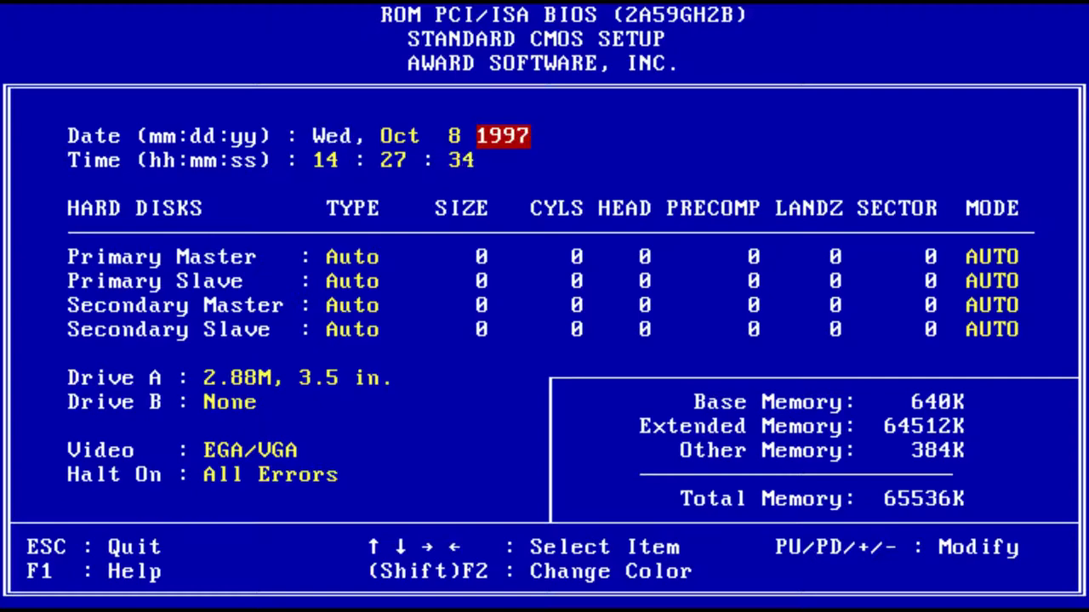
{"action": "key", "text": "Left"}
{"action": "key", "text": "Left"}
{"action": "key", "text": "Page_Down"}
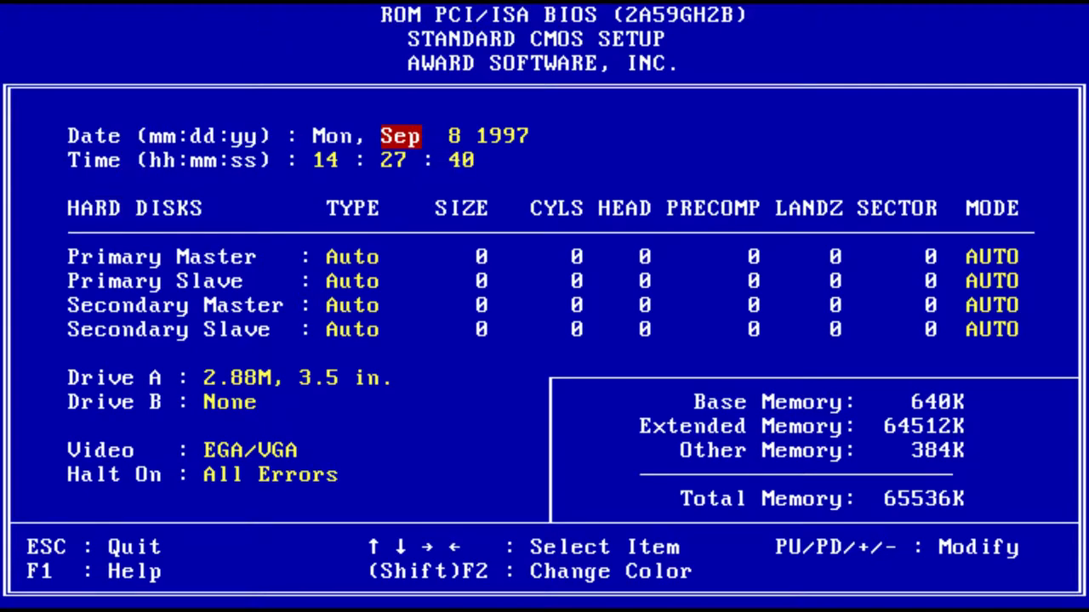
Set the month to Feb and the day from 8 to 6, giving Thu, Feb 6 1997
{"action": "key", "text": "Page_Down"}
{"action": "key", "text": "Page_Down"}
{"action": "key", "text": "Page_Down"}
{"action": "key", "text": "Page_Down"}
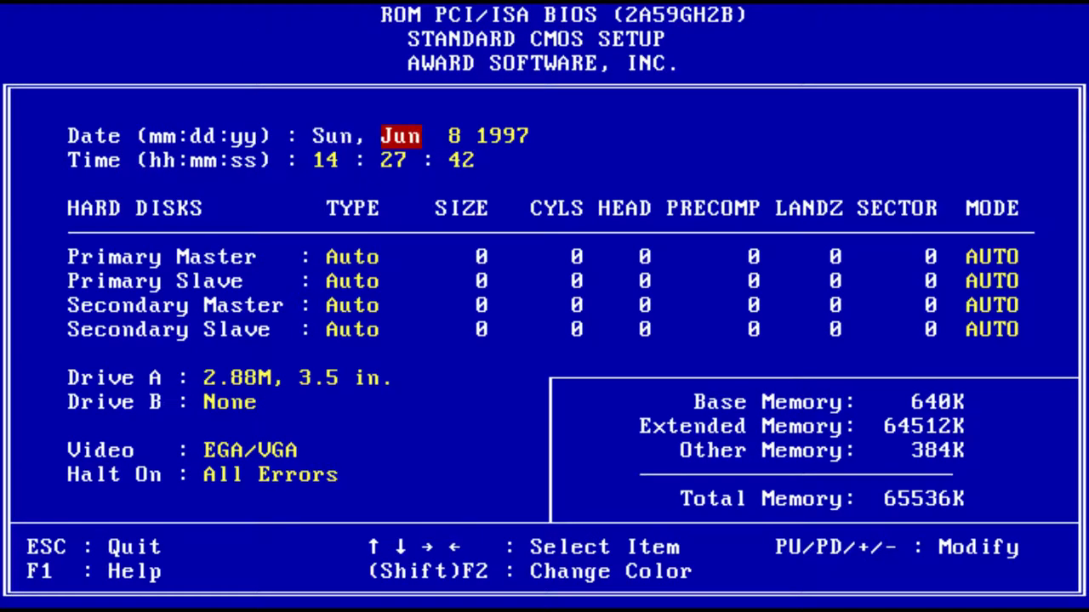
{"action": "key", "text": "Page_Down"}
{"action": "key", "text": "Page_Down"}
{"action": "key", "text": "Page_Down"}
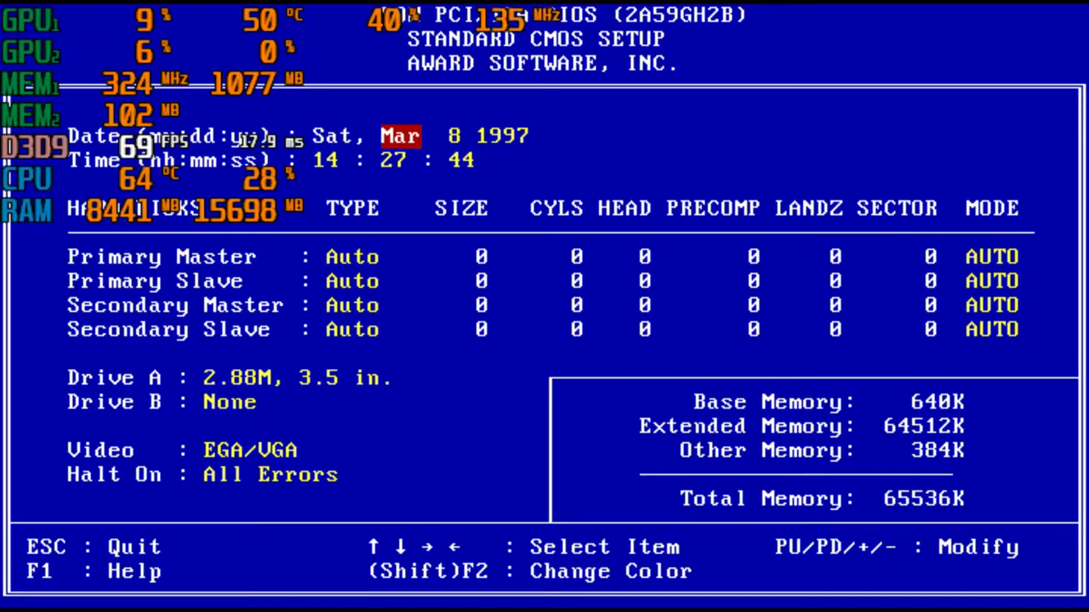
{"action": "key", "text": "Page_Down"}
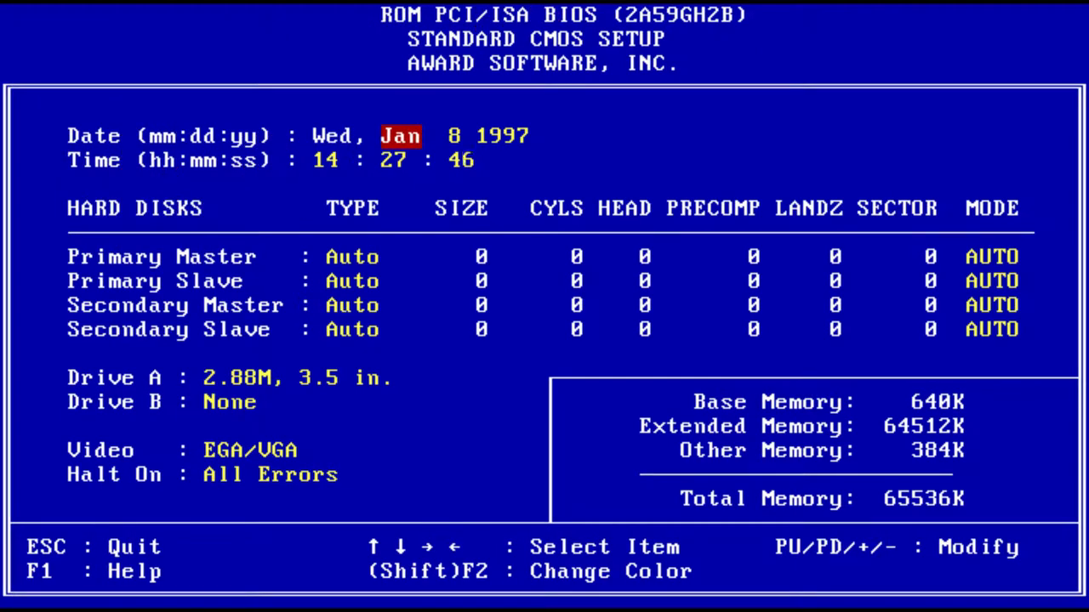
{"action": "key", "text": "Page_Up"}
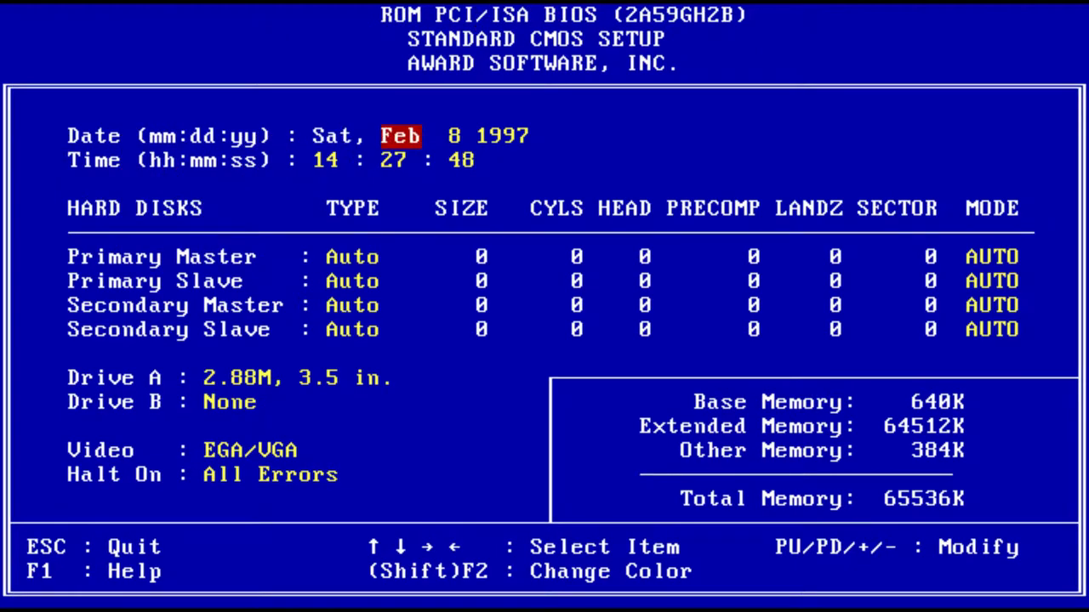
{"action": "key", "text": "Right"}
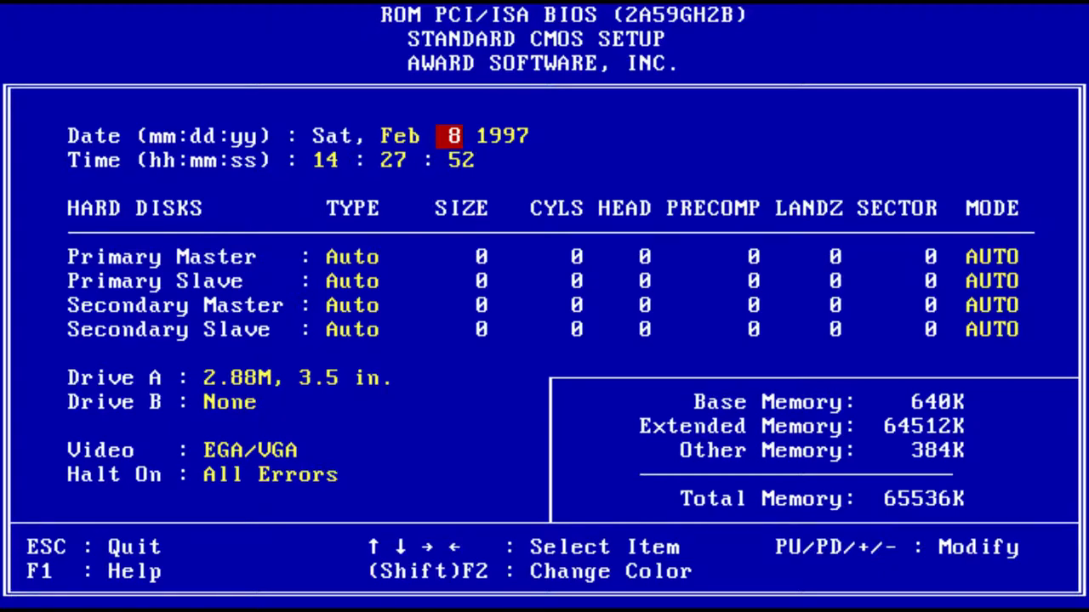
{"action": "key", "text": "Right"}
{"action": "key", "text": "Down"}
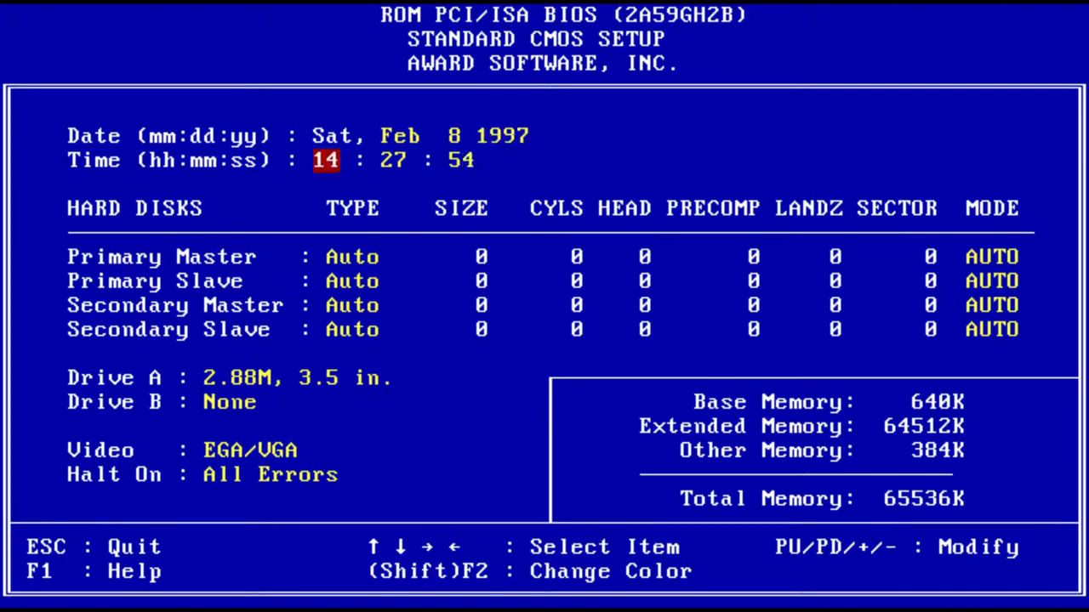
{"action": "key", "text": "Up"}
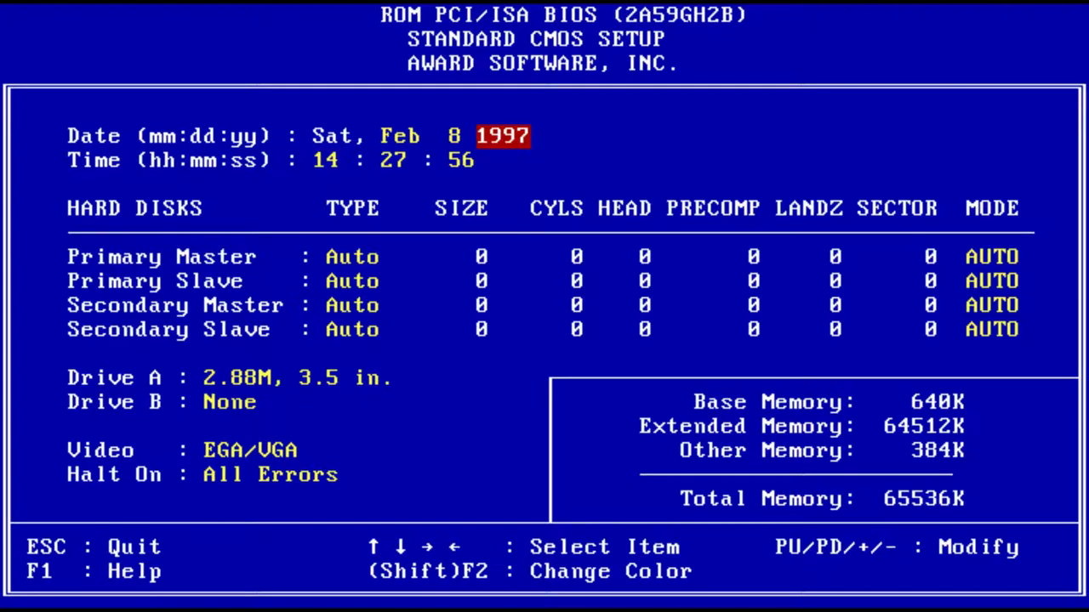
{"action": "key", "text": "Left"}
{"action": "key", "text": "Page_Down"}
{"action": "key", "text": "Page_Down"}
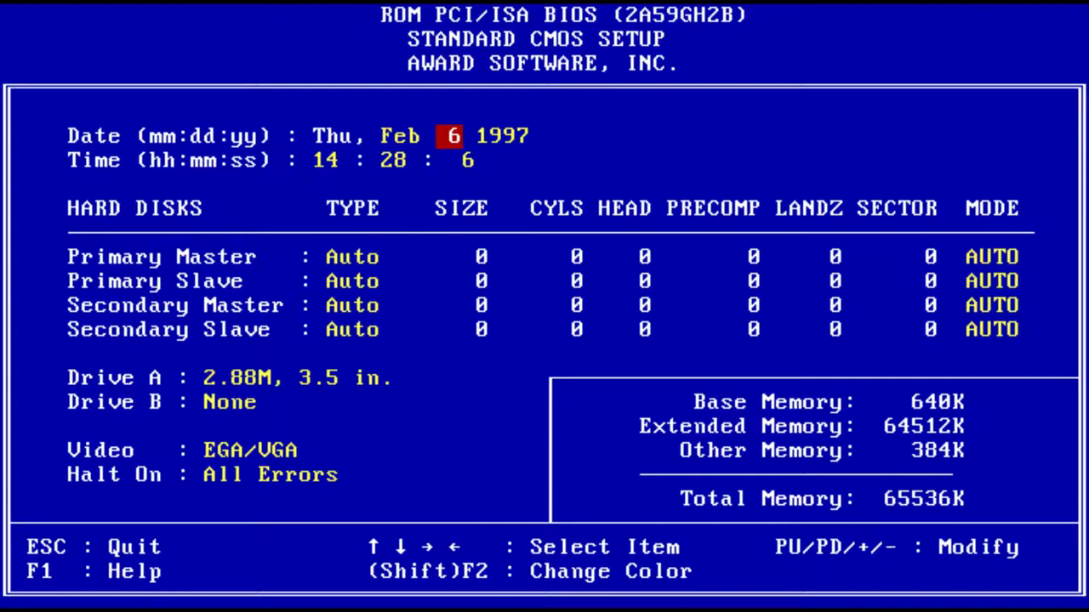
Choose SAVE & EXIT SETUP, answer Y, and reboot to the A:\ prompt from floppy
{"action": "key", "text": "Escape"}
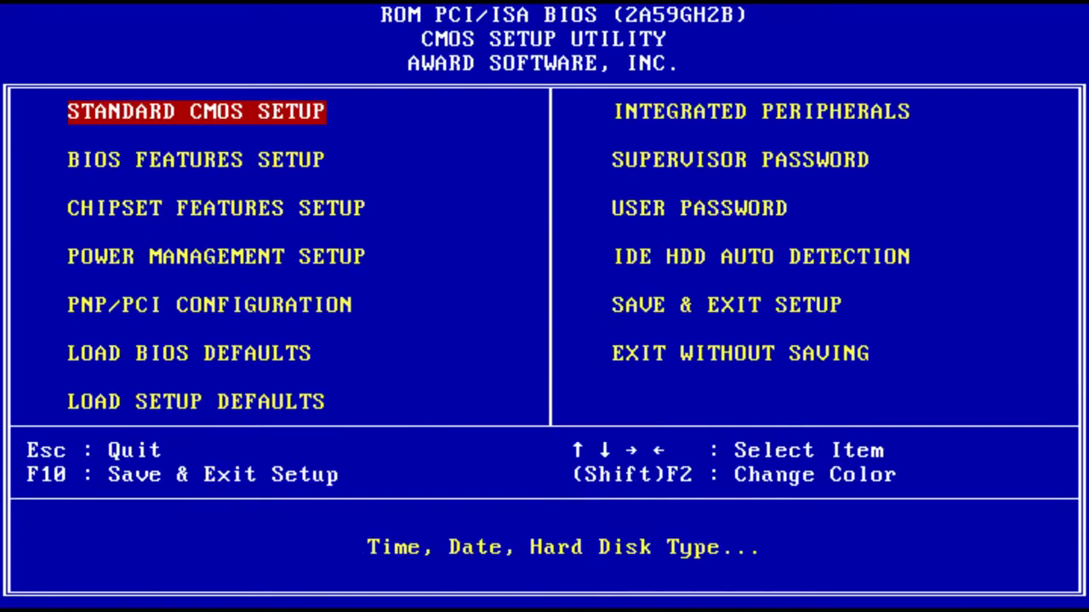
{"action": "key", "text": "Right"}
{"action": "key", "text": "Down"}
{"action": "key", "text": "Down"}
{"action": "key", "text": "Down"}
{"action": "key", "text": "Down"}
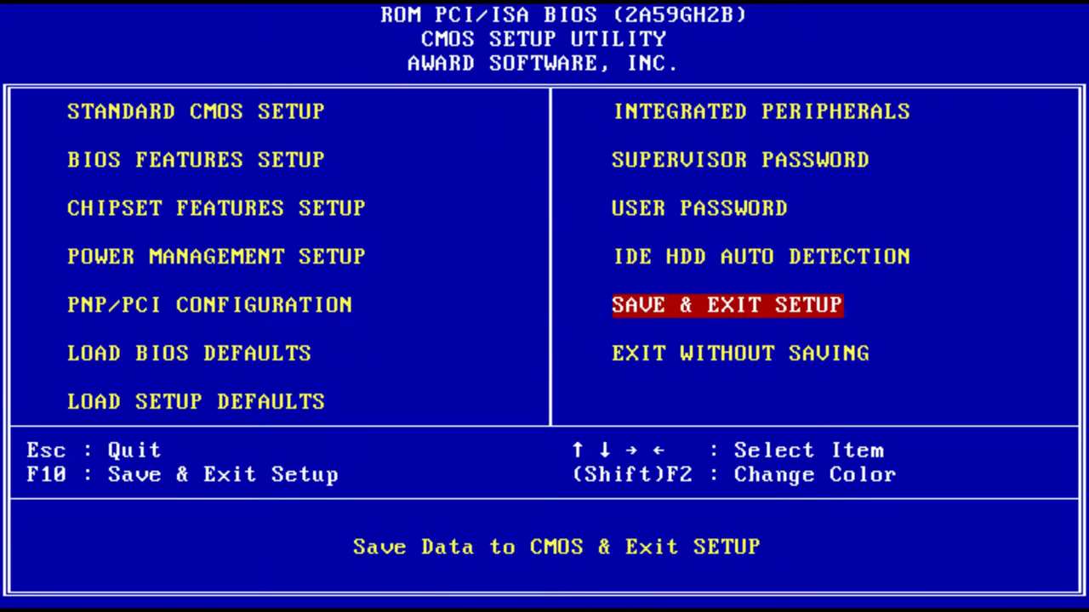
{"action": "key", "text": "Return"}
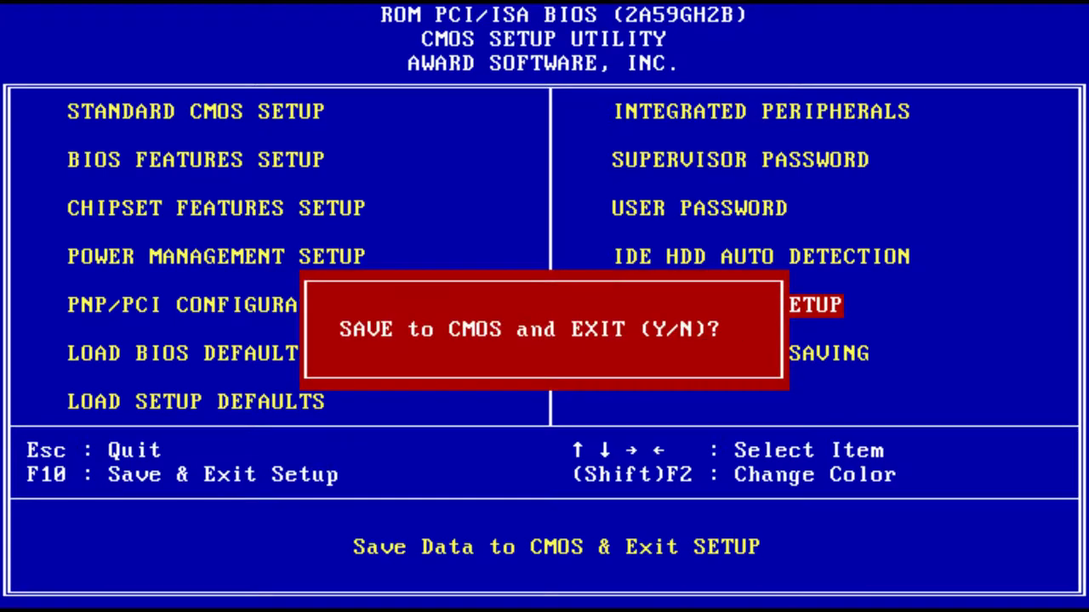
{"action": "type", "text": "y"}
{"action": "key", "text": "Return"}
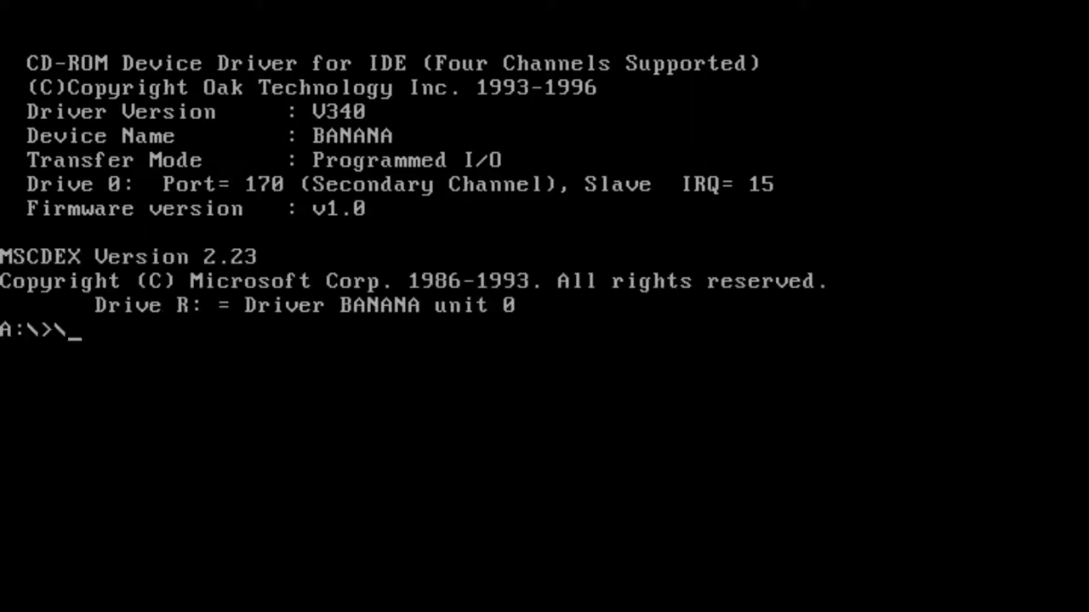
Run fdisk and accept a maximum-size active primary DOS partition
{"action": "type", "text": "fdisj"}
{"action": "key", "text": "BackSpace"}
{"action": "type", "text": "k"}
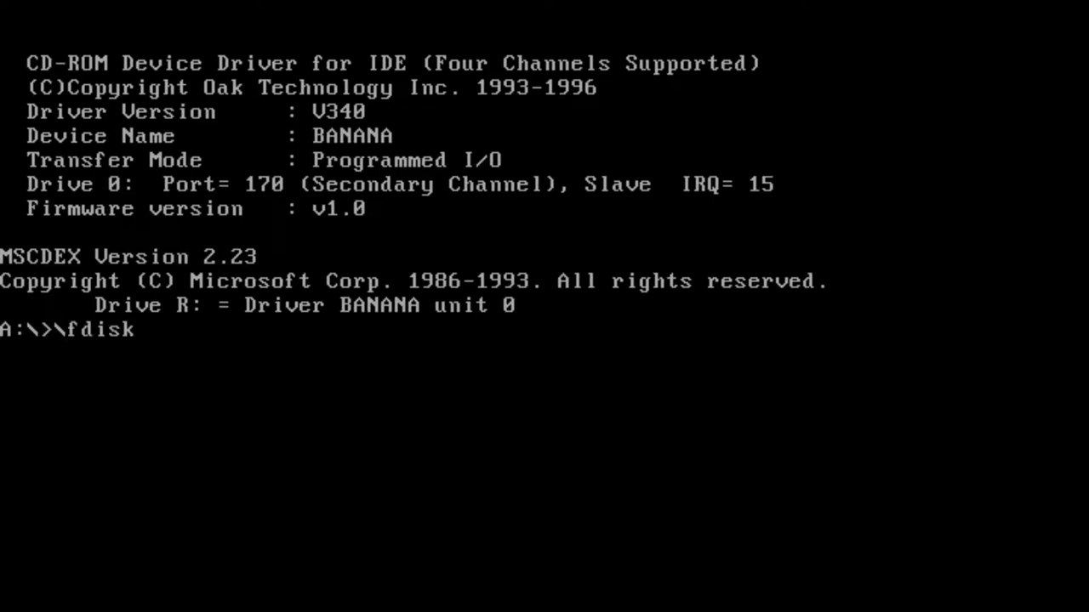
{"action": "key", "text": "Return"}
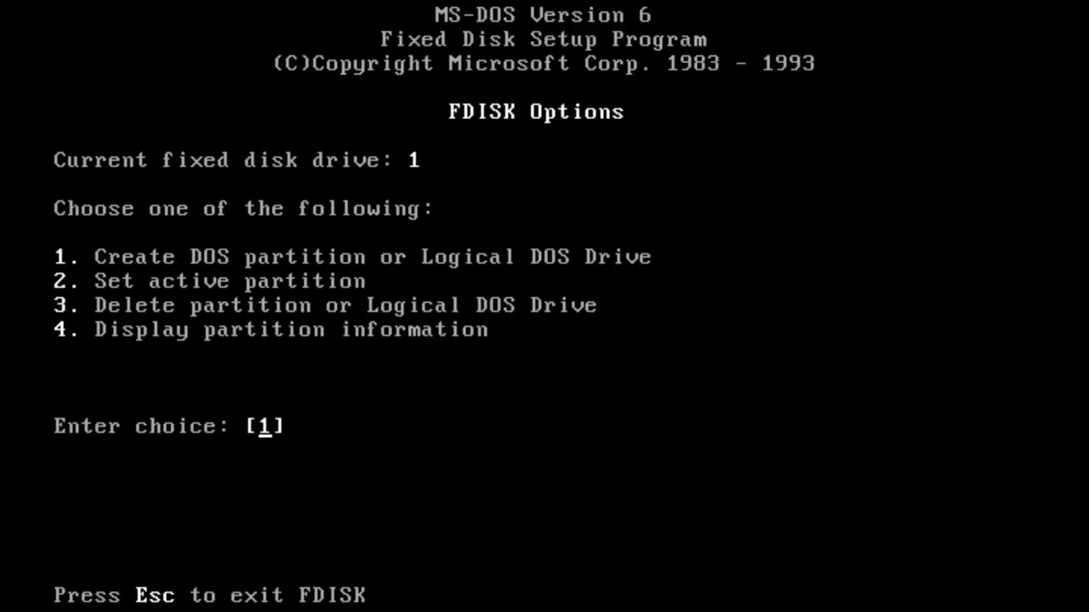
{"action": "key", "text": "Return"}
{"action": "key", "text": "Return"}
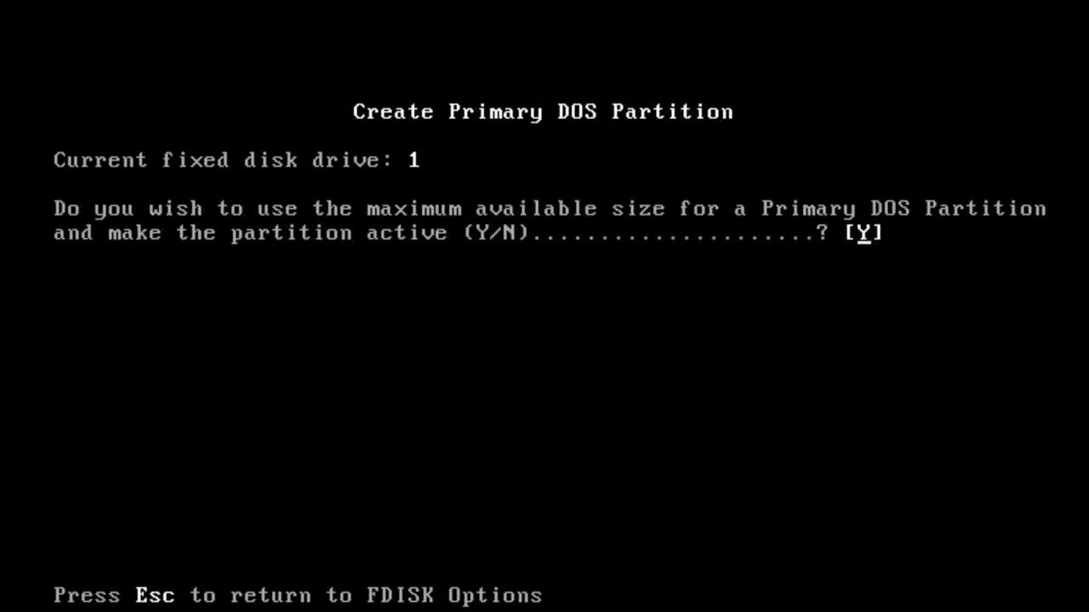
{"action": "key", "text": "Return"}
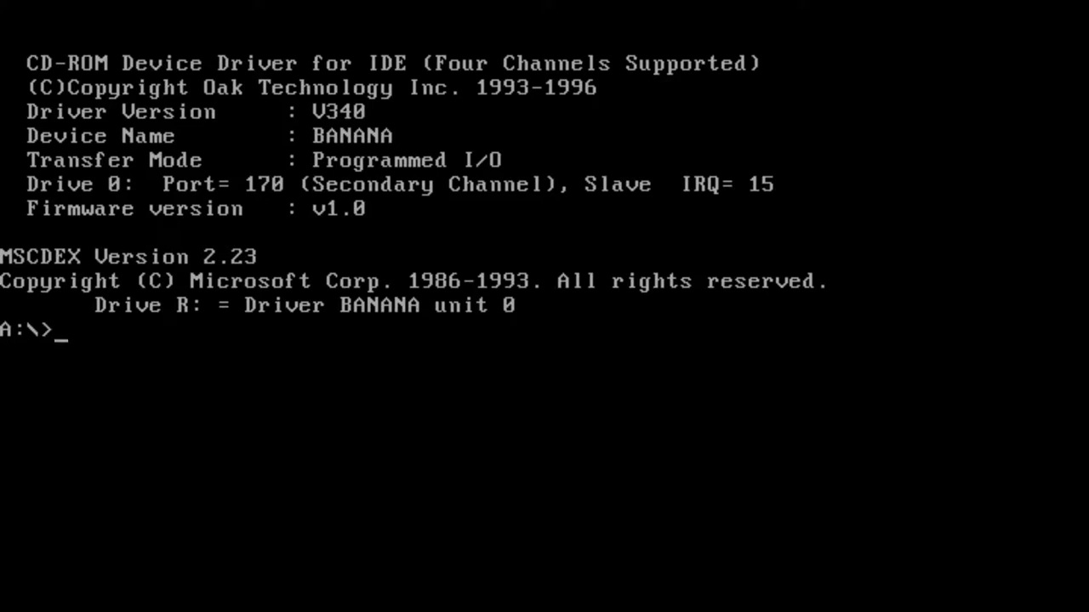
{"action": "type", "text": "f"}
{"action": "type", "text": "ormat c"}
Run format c:, confirm with y, and give the volume the label memphis
{"action": "type", "text": "fr"}
{"action": "key", "text": "BackSpace"}
{"action": "type", "text": "ormat "}
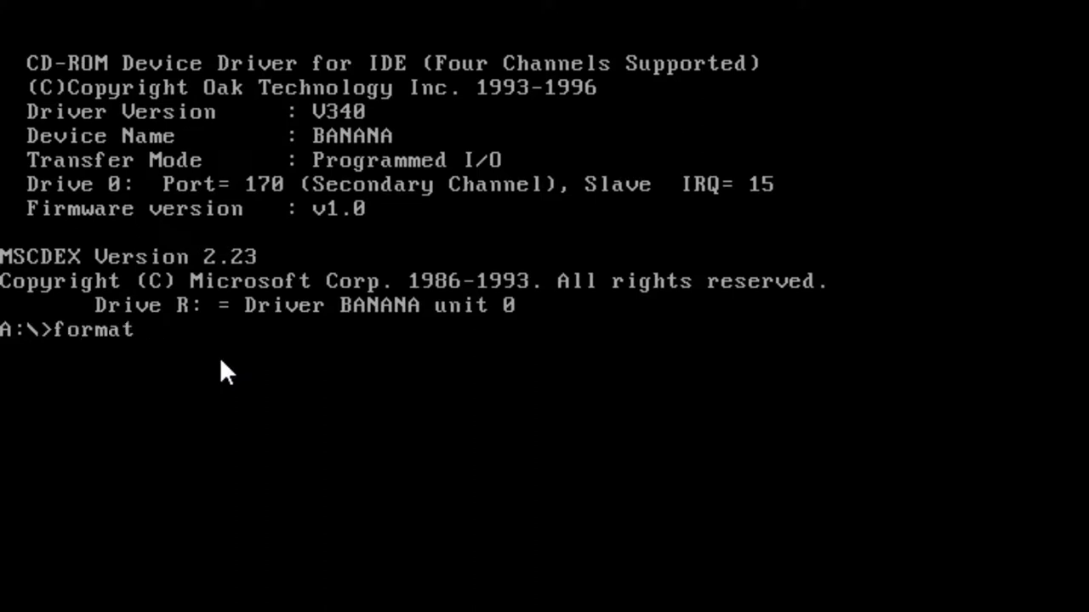
{"action": "type", "text": "c:"}
{"action": "key", "text": "Return"}
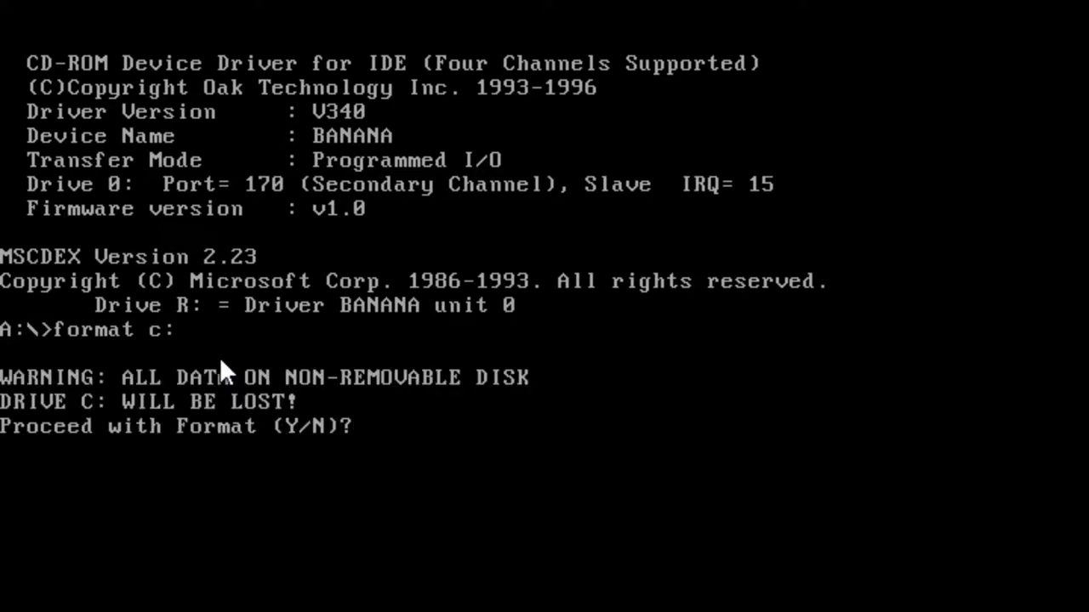
{"action": "type", "text": "y"}
{"action": "key", "text": "Return"}
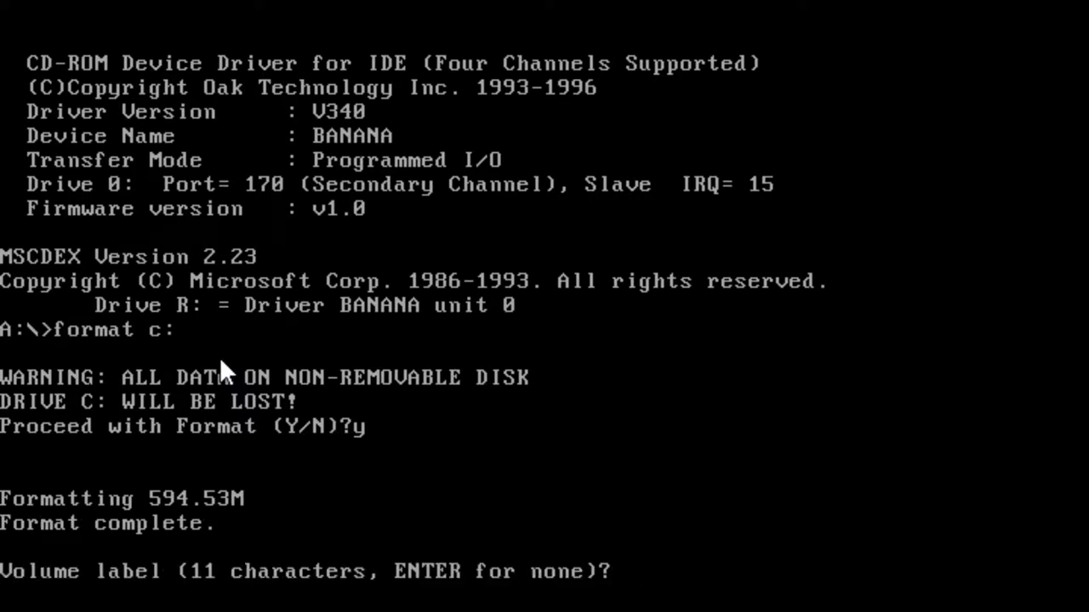
{"action": "type", "text": "memphis"}
{"action": "key", "text": "Return"}
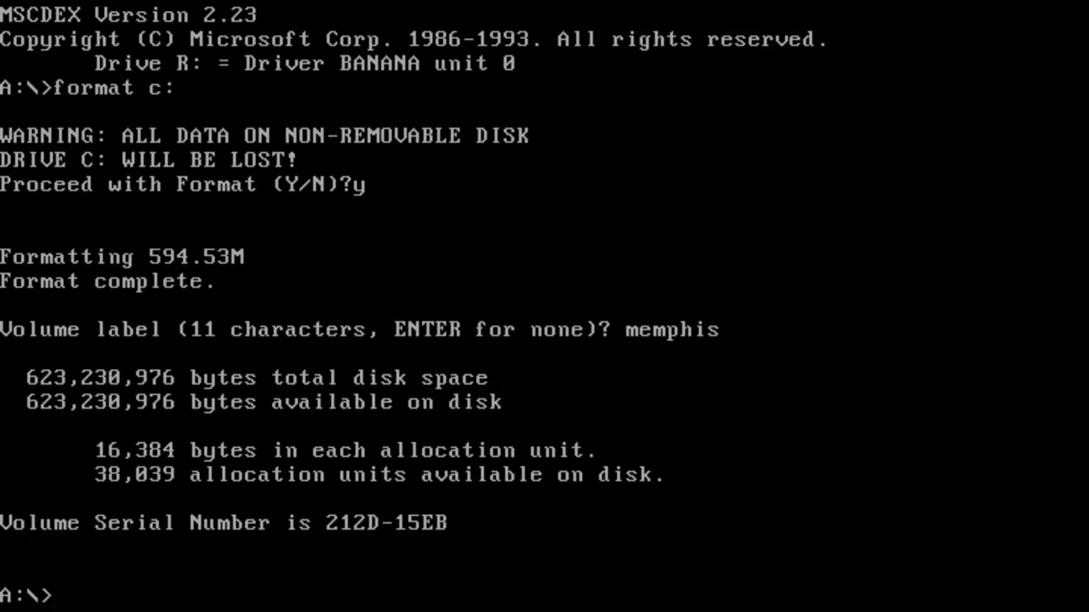
Switch to drive R: and list its contents with dir
{"action": "type", "text": "r:"}
{"action": "key", "text": "Return"}
{"action": "type", "text": "dir"}
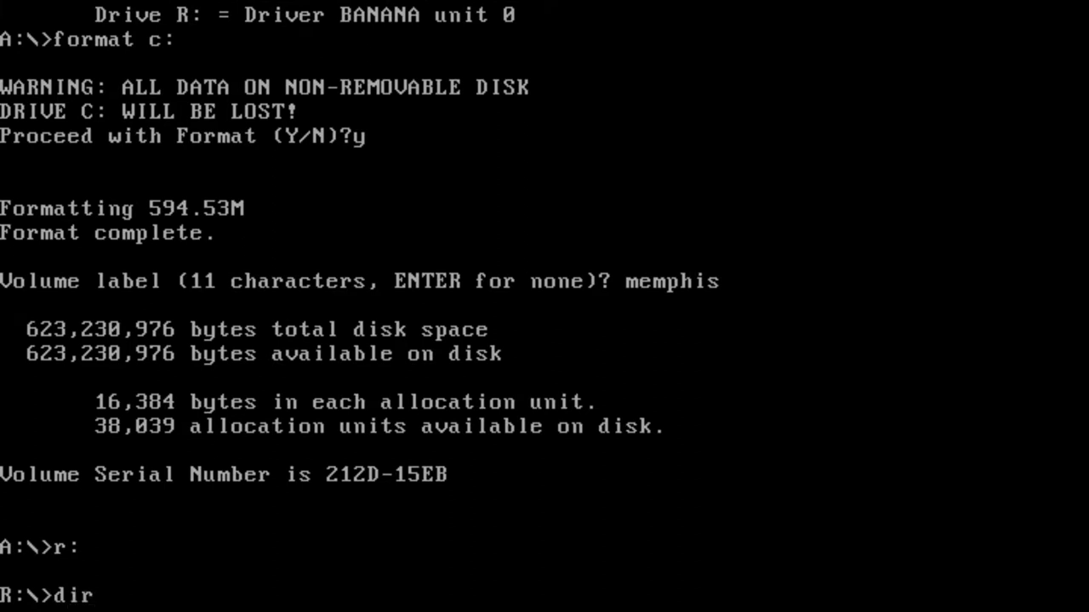
{"action": "key", "text": "Return"}
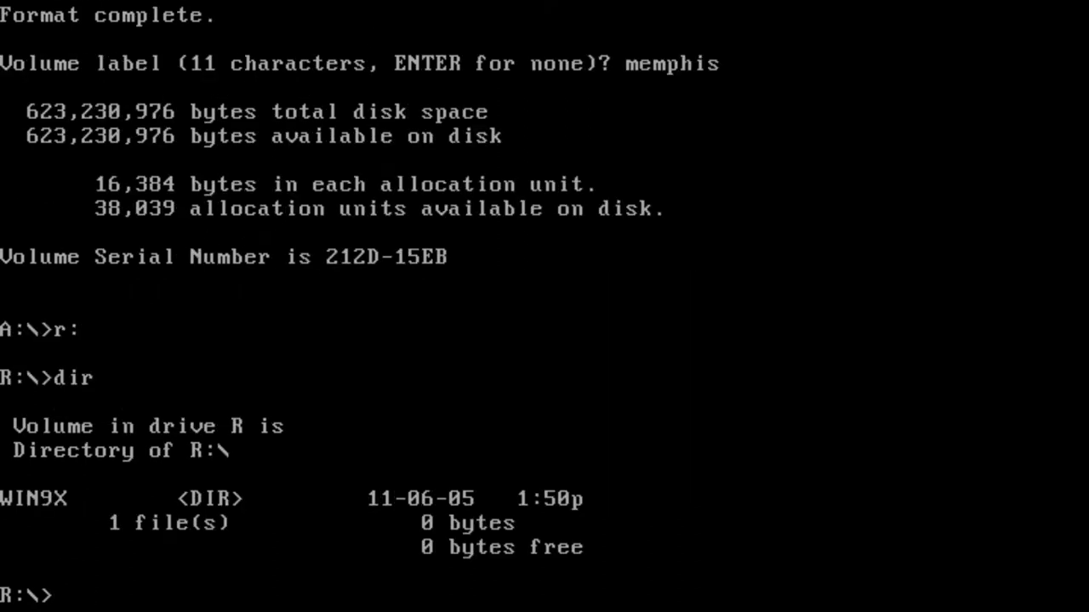
Change into the WIN9X folder and list its 74 files
{"action": "type", "text": "win"}
{"action": "key", "text": "BackSpace"}
{"action": "key", "text": "BackSpace"}
{"action": "key", "text": "BackSpace"}
{"action": "type", "text": "di"}
{"action": "key", "text": "BackSpace"}
{"action": "key", "text": "BackSpace"}
{"action": "type", "text": "cd win9x"}
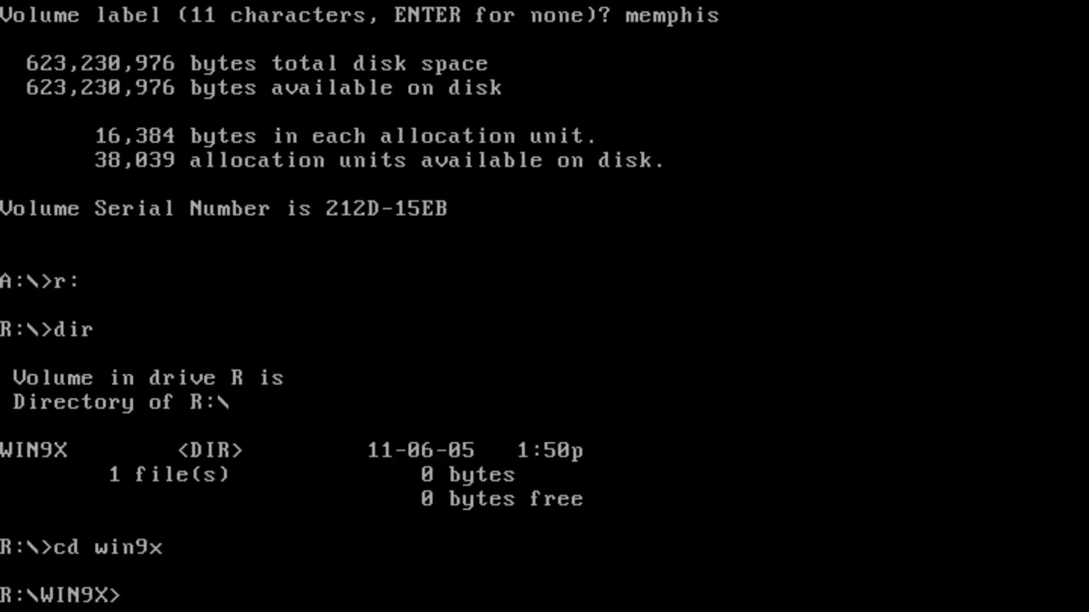
{"action": "type", "text": "dir"}
{"action": "key", "text": "Return"}
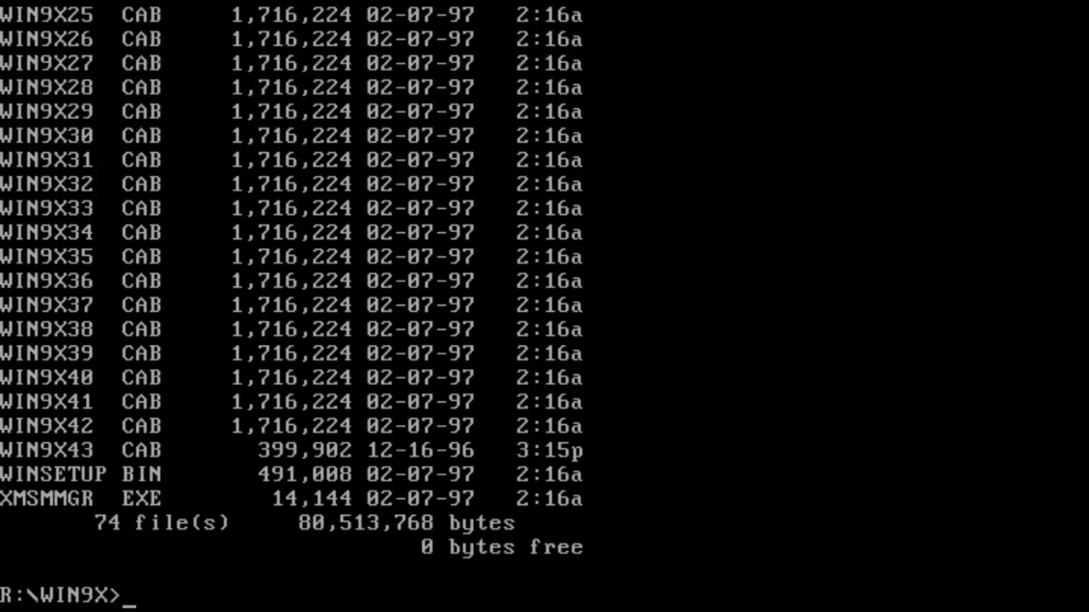
Try running WINSETUP, which returns "Bad command or file name"
{"action": "type", "text": "WINSETUP"}
{"action": "key", "text": "Return"}
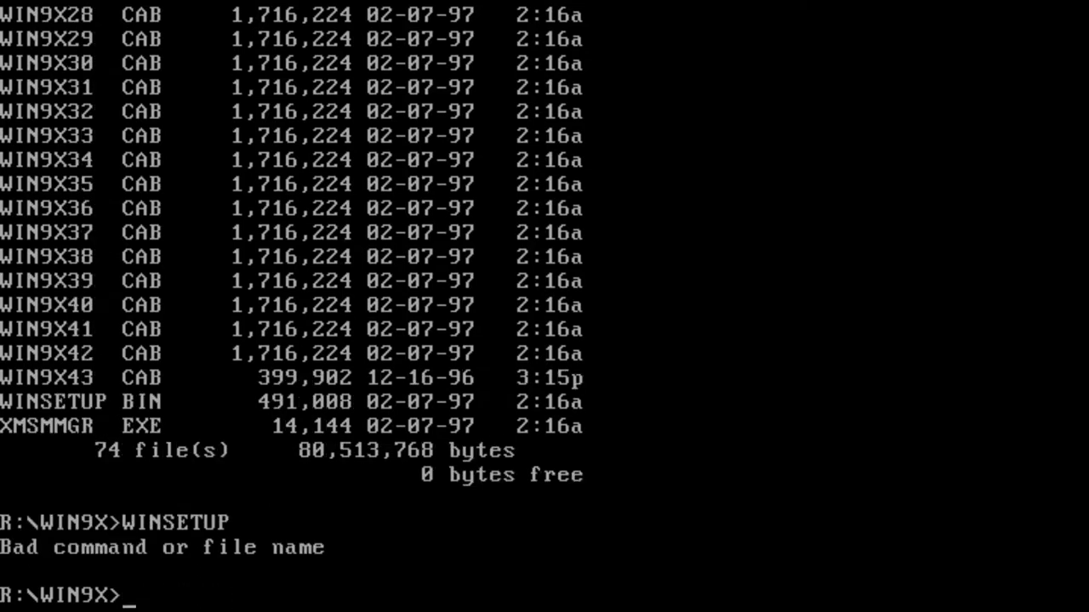
Run setup.exe, pass the system check, and continue from the welcome screen to the License Agreement
{"action": "type", "text": "setup.exe"}
{"action": "key", "text": "Return"}
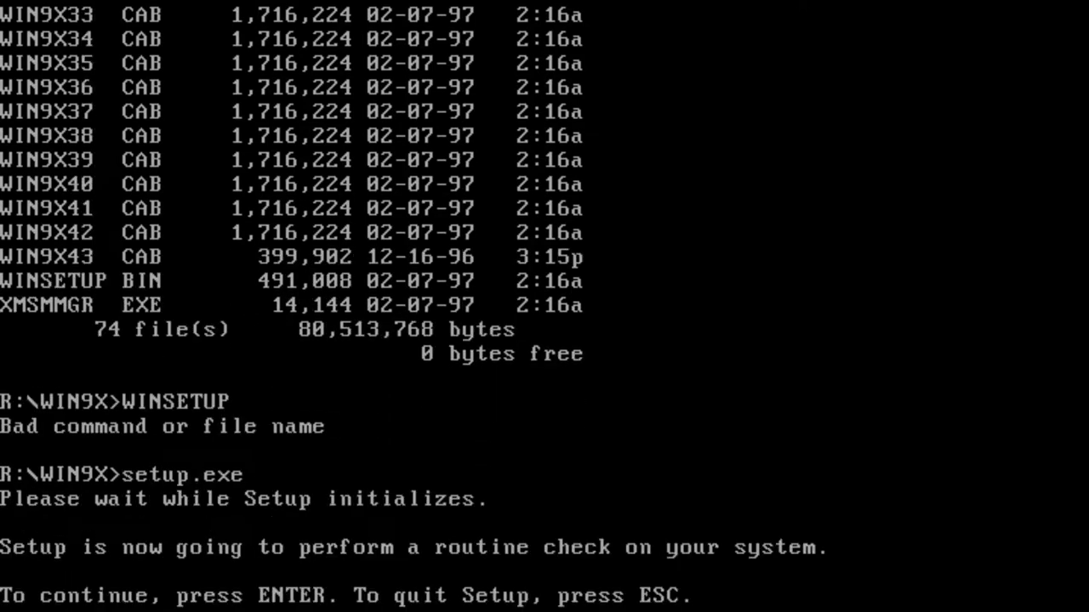
{"action": "key", "text": "Return"}
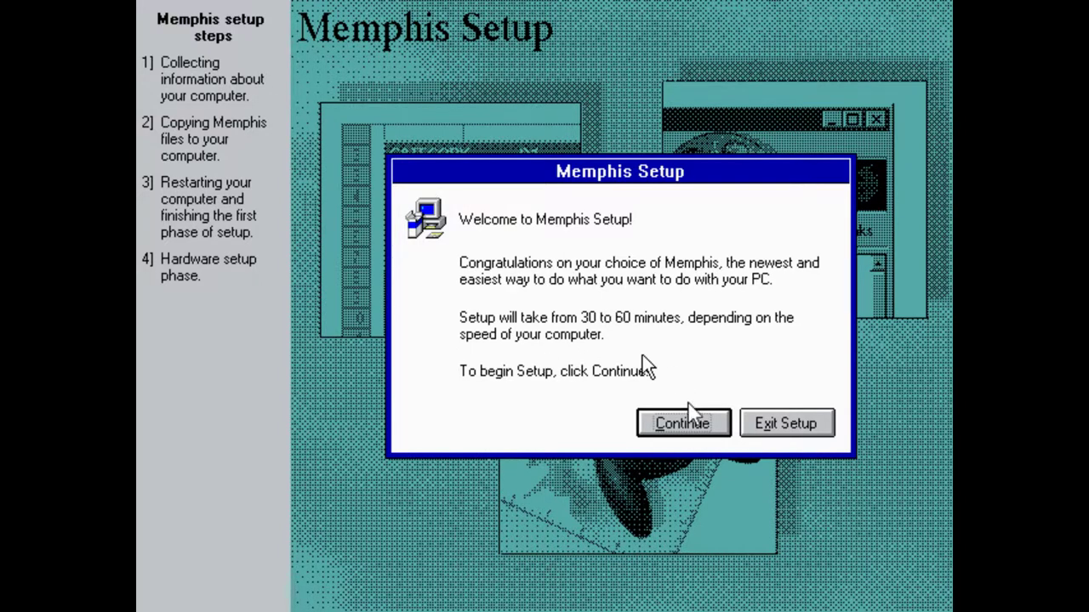
{"action": "key", "text": "Return"}
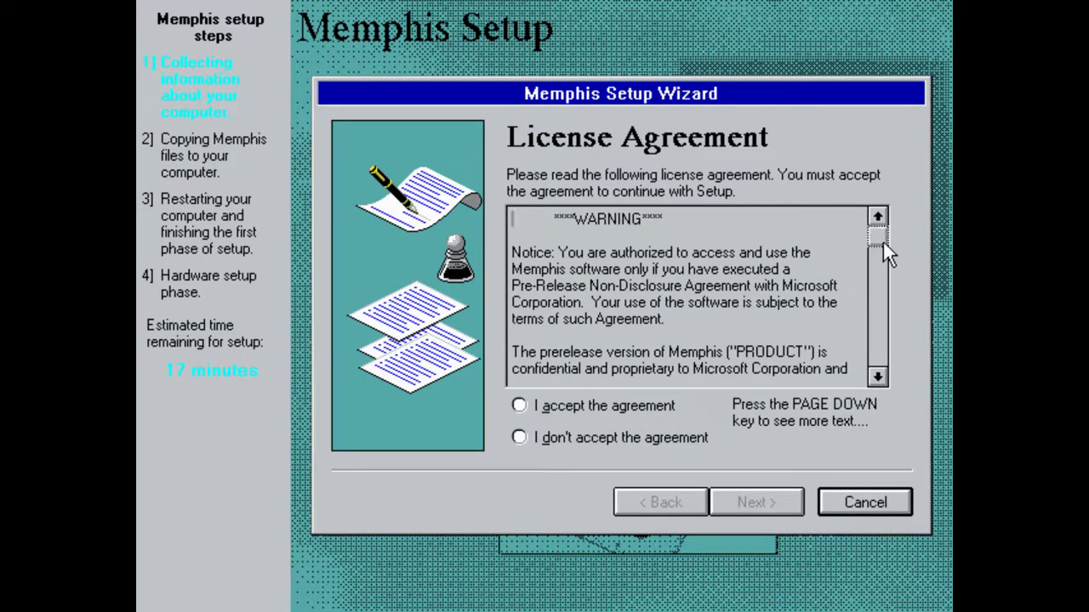
Accept the license agreement and keep C:\WINDOWS as the install directory
{"action": "left_click_drag", "start_coordinate": [883, 243], "coordinate": [884, 258]}
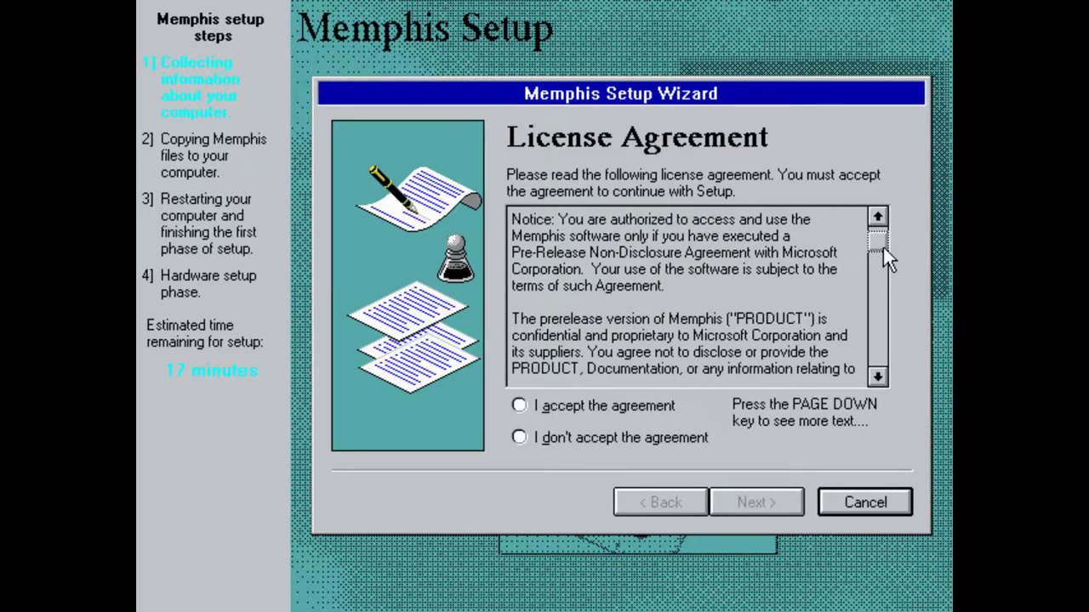
{"action": "left_click", "coordinate": [641, 406]}
{"action": "left_click", "coordinate": [774, 502]}
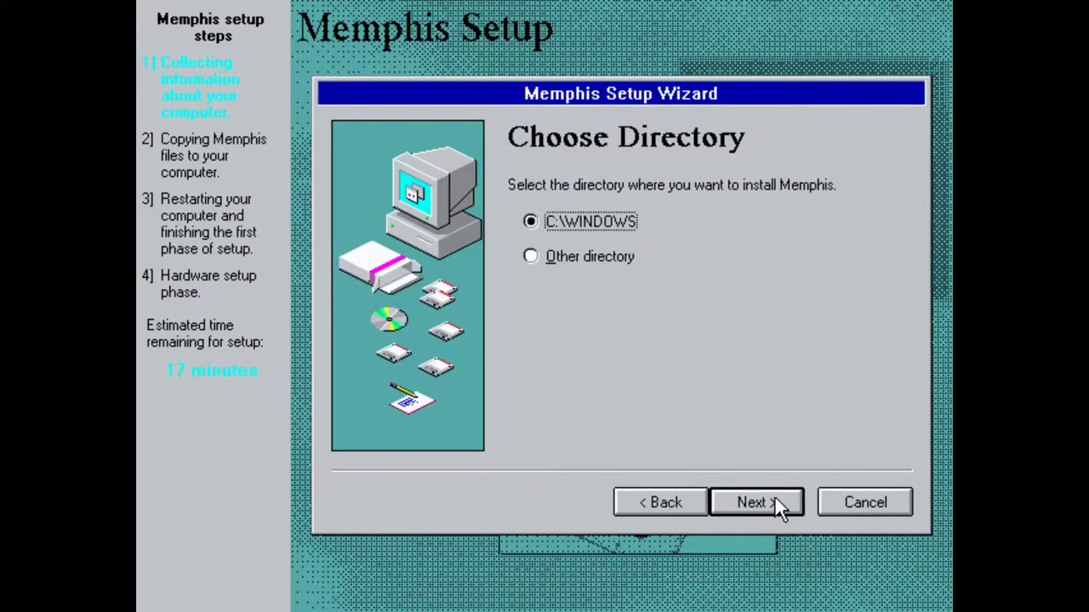
{"action": "left_click", "coordinate": [778, 498]}
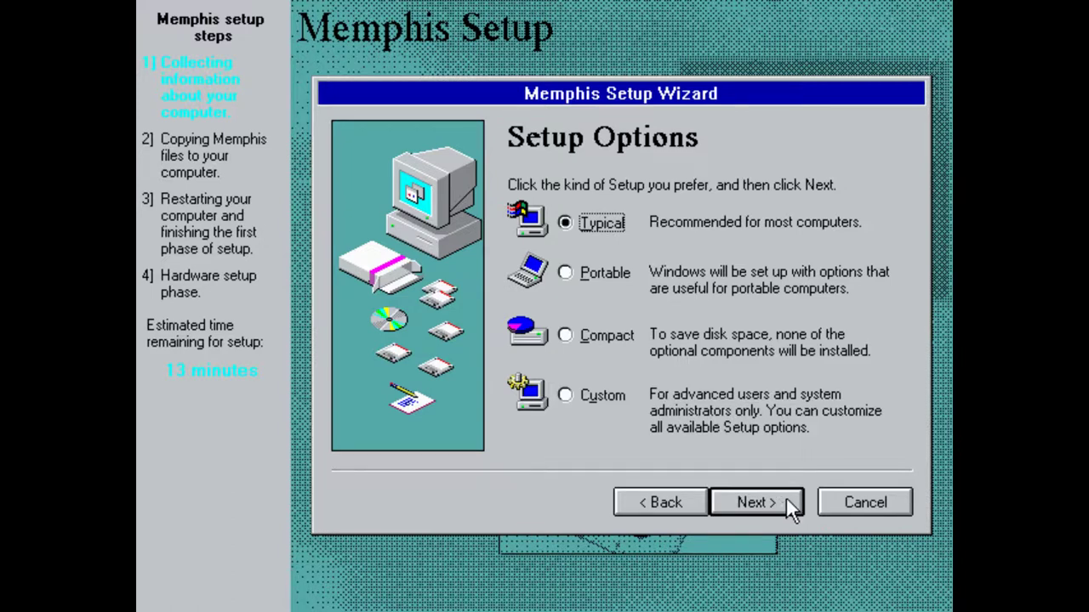
Keep Typical setup, enter the user's name and company Synthusiast, and accept the recommended components
{"action": "left_click", "coordinate": [714, 506]}
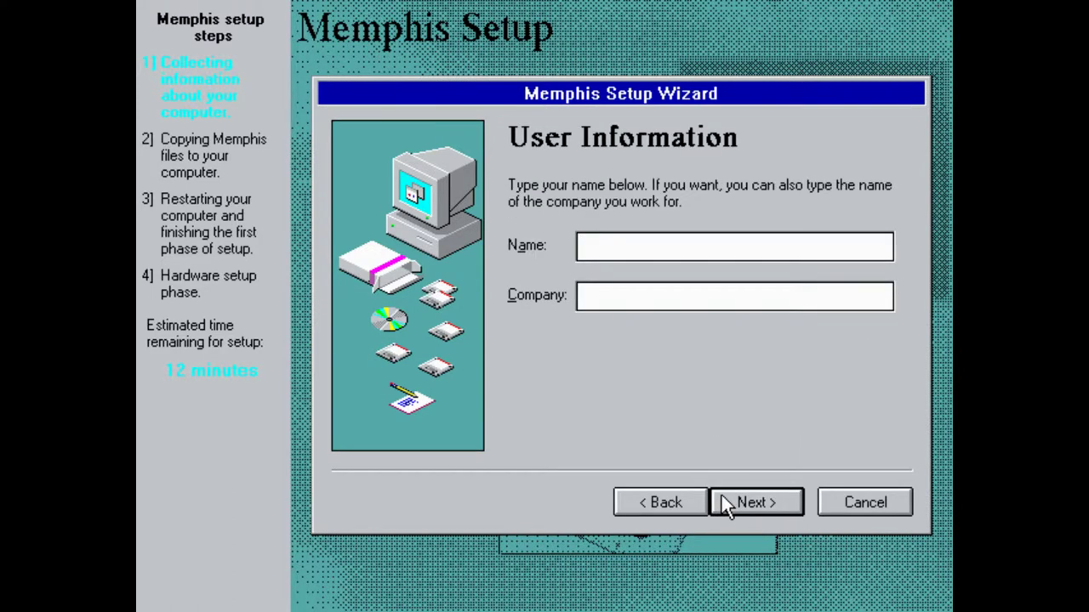
{"action": "type", "text": "Artur Aarripe"}
{"action": "key", "text": "BackSpace"}
{"action": "key", "text": "BackSpace"}
{"action": "key", "text": "BackSpace"}
{"action": "key", "text": "BackSpace"}
{"action": "key", "text": "BackSpace"}
{"action": "key", "text": "BackSpace"}
{"action": "type", "text": "raripe"}
{"action": "left_click", "coordinate": [589, 301]}
{"action": "type", "text": "Synthusia"}
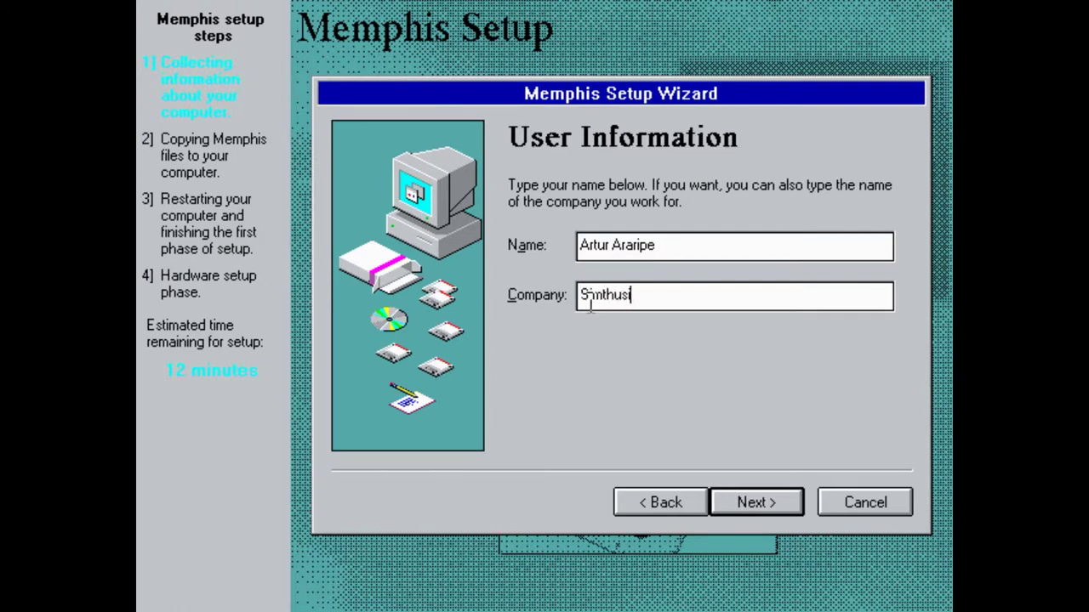
{"action": "type", "text": "st"}
{"action": "left_click", "coordinate": [777, 502]}
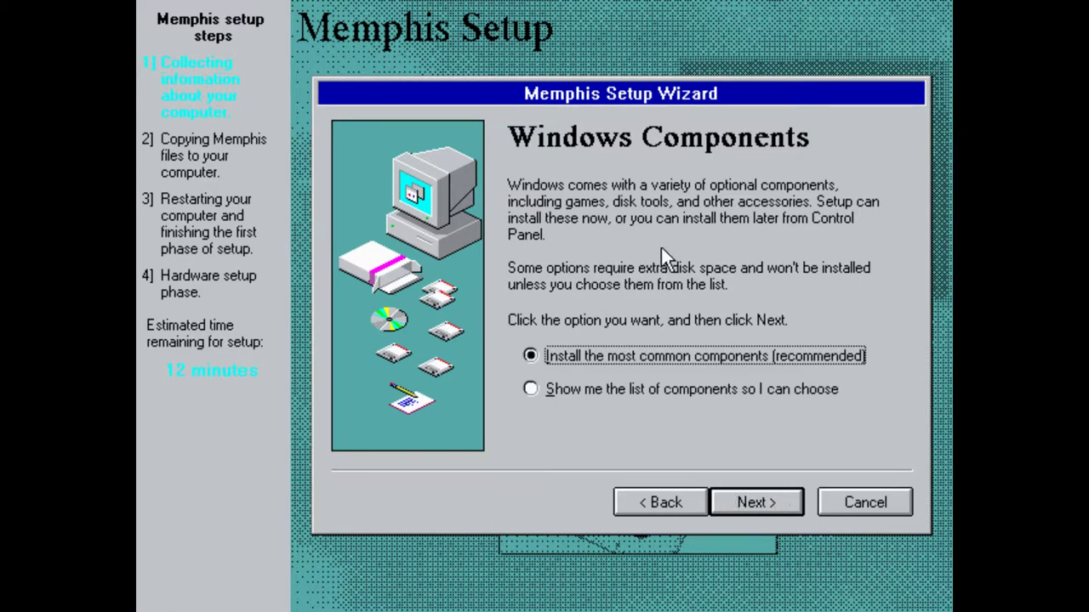
{"action": "left_click", "coordinate": [727, 499]}
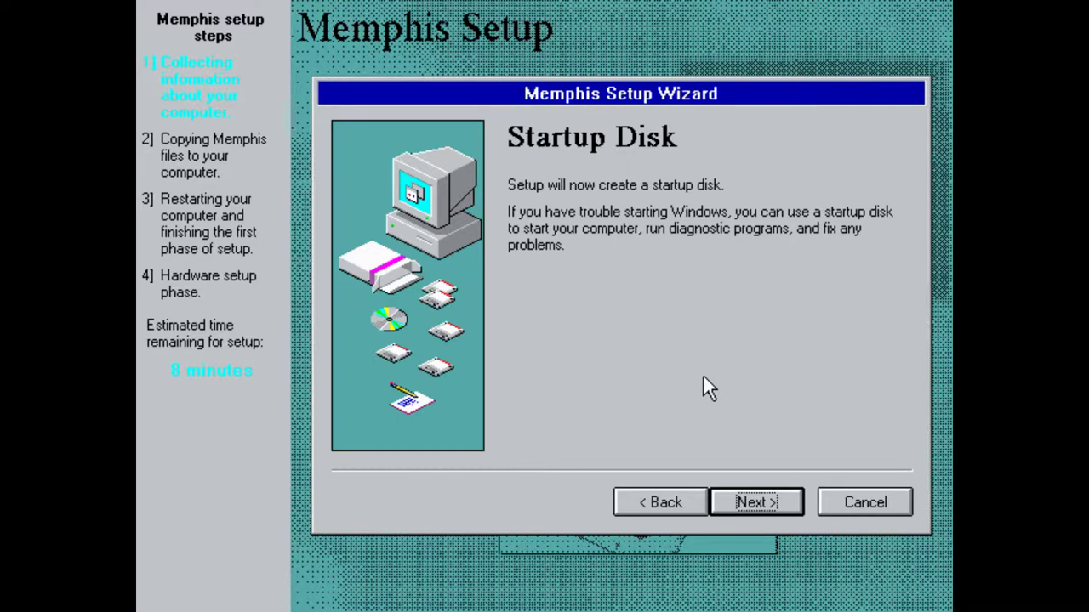
Proceed from the Startup Disk page to begin creating the startup disk
{"action": "left_click", "coordinate": [743, 505]}
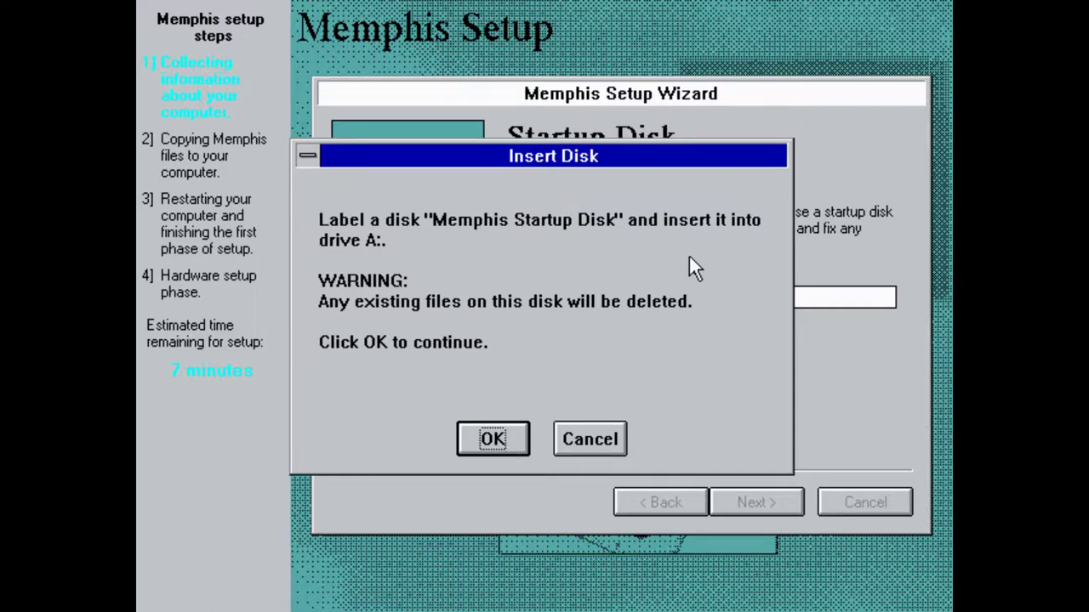
Confirm the disk is in drive A: so the startup disk gets created
{"action": "left_click", "coordinate": [485, 436]}
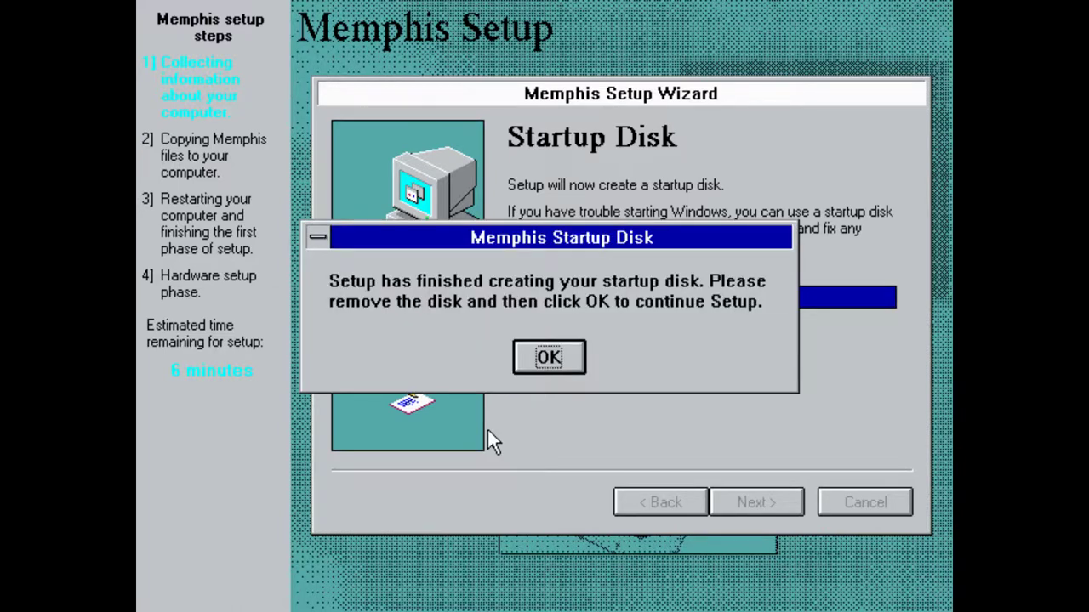
Finish the startup disk step and copy the Memphis files until setup is ready to restart
{"action": "left_click", "coordinate": [527, 361]}
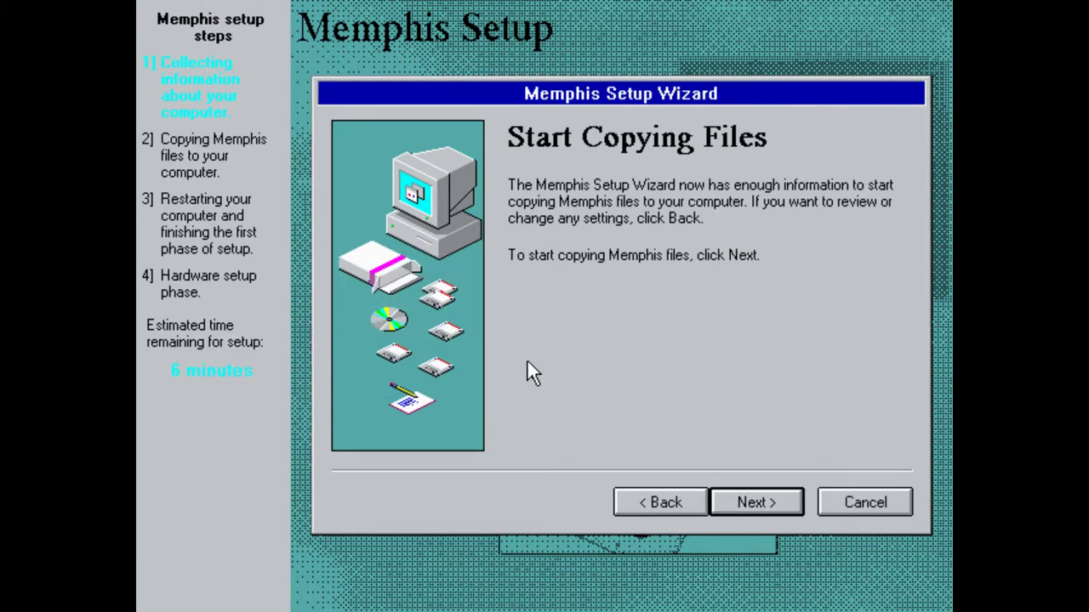
{"action": "left_click", "coordinate": [785, 508]}
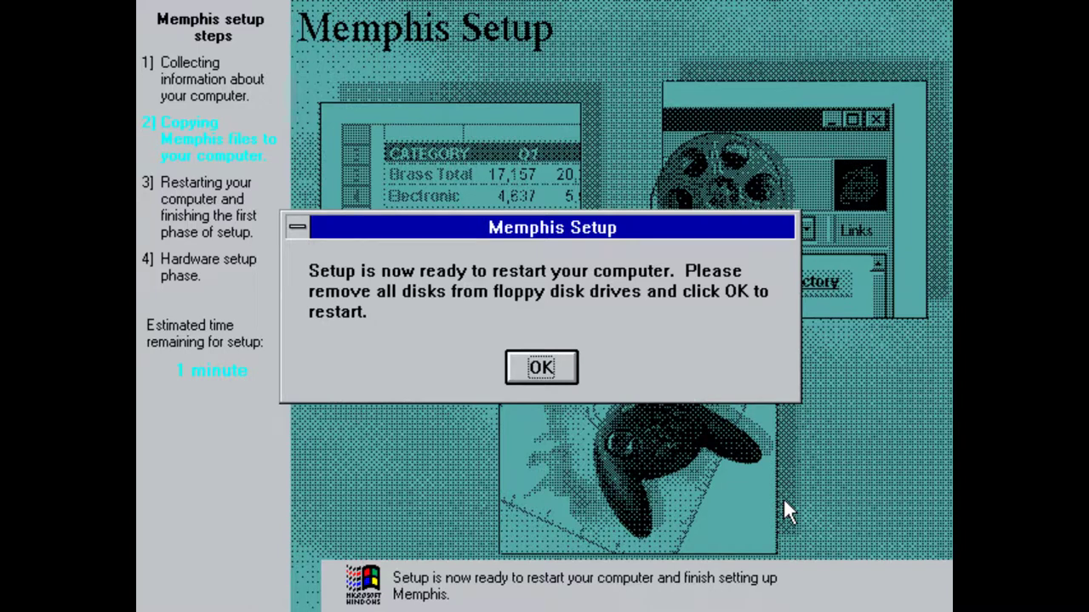
Acknowledge the ready-to-restart message and restart the computer immediately without the countdown
{"action": "left_click", "coordinate": [531, 374]}
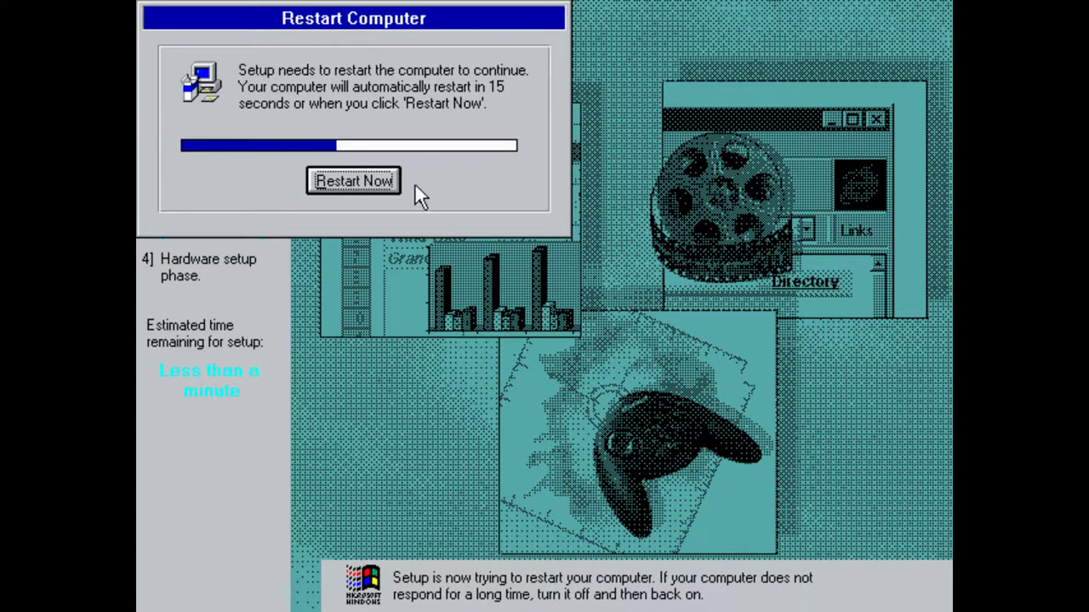
{"action": "left_click", "coordinate": [376, 181]}
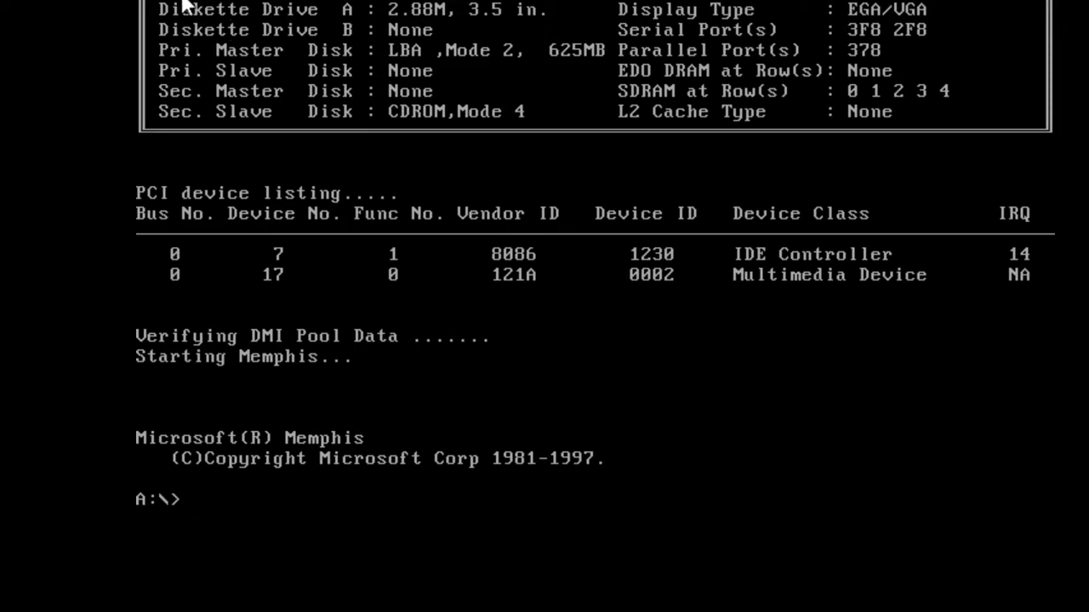
Reboot the emulated PC from the A:\> prompt with Ctrl+Alt+Del
{"action": "key", "text": "ctrl+alt+Delete"}
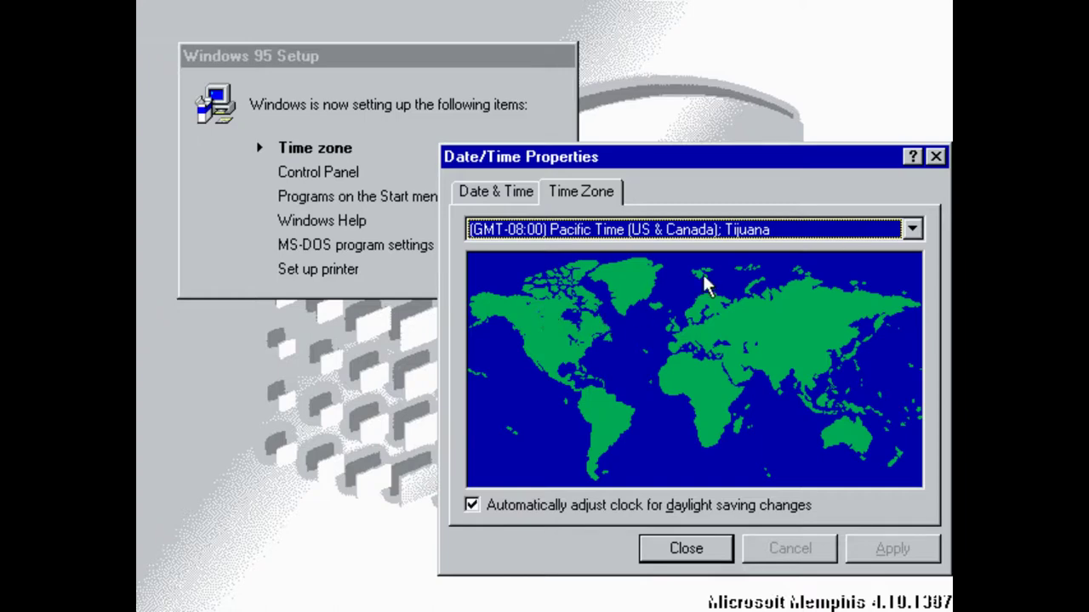
Apply the (GMT-03:00) Brasilia time zone and confirm the date and time settings
{"action": "left_click", "coordinate": [911, 230]}
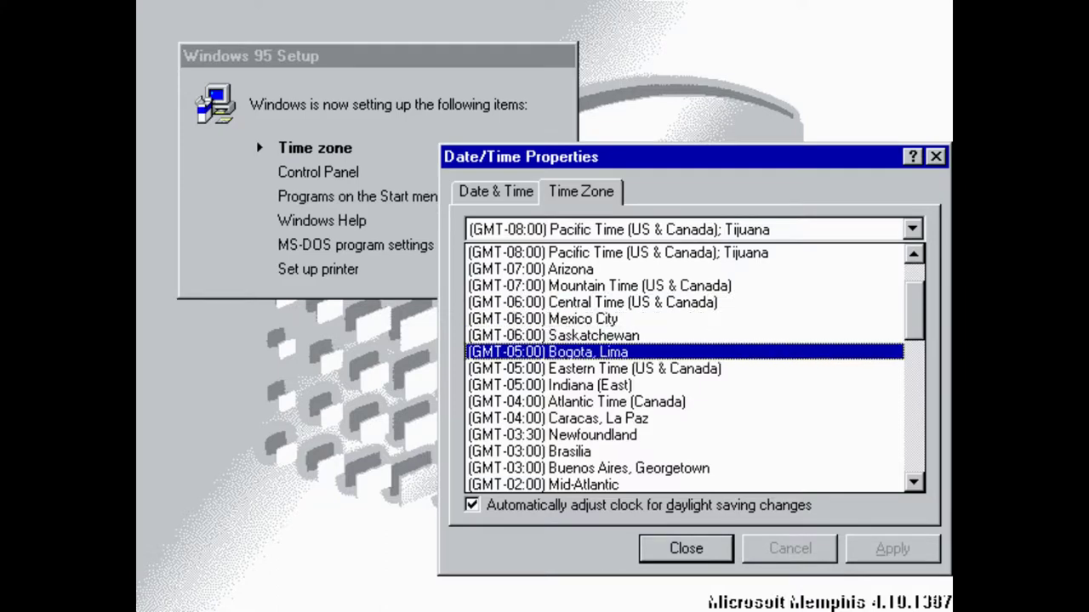
{"action": "left_click", "coordinate": [621, 451]}
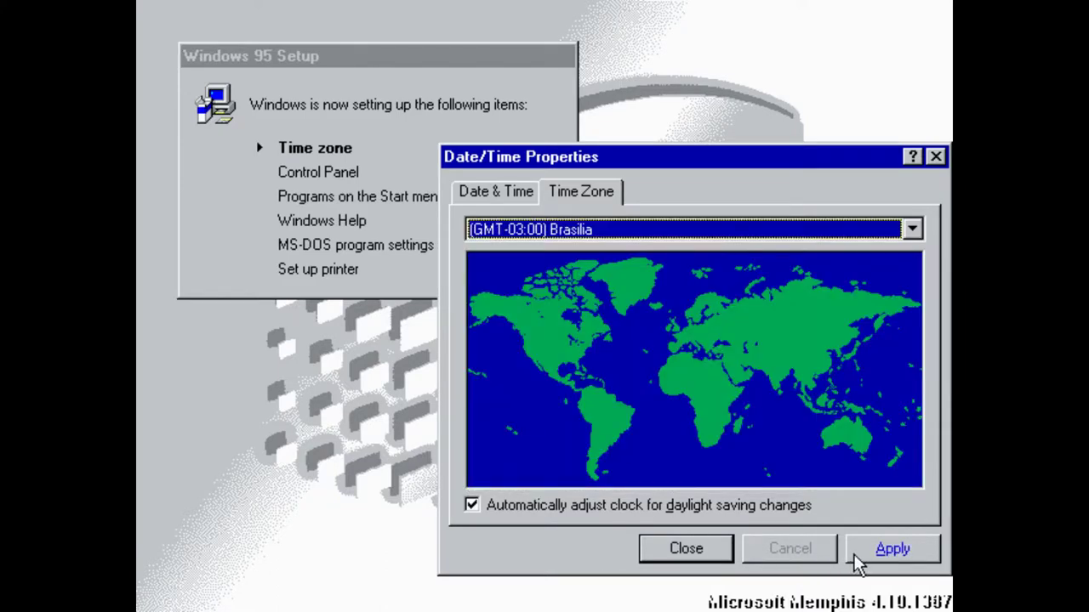
{"action": "left_click", "coordinate": [919, 553]}
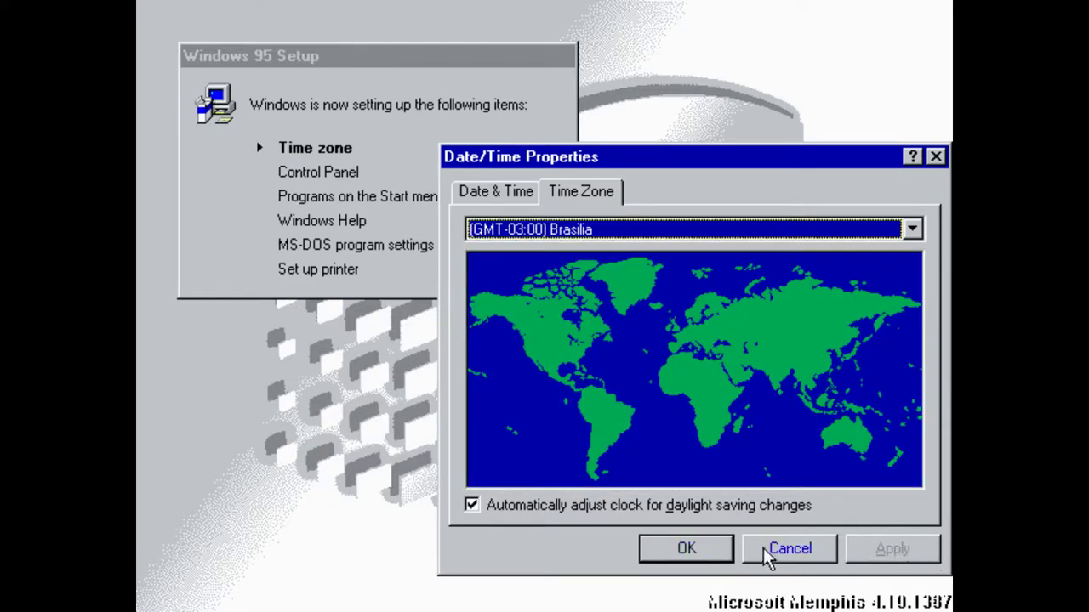
{"action": "left_click", "coordinate": [581, 194]}
{"action": "left_click", "coordinate": [500, 194]}
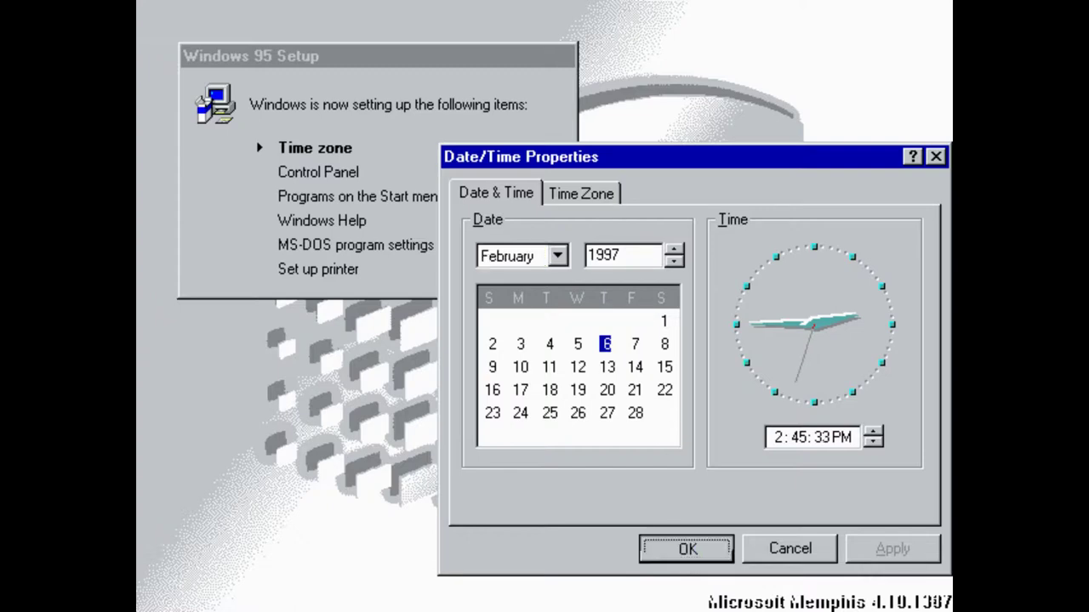
{"action": "left_click", "coordinate": [676, 553]}
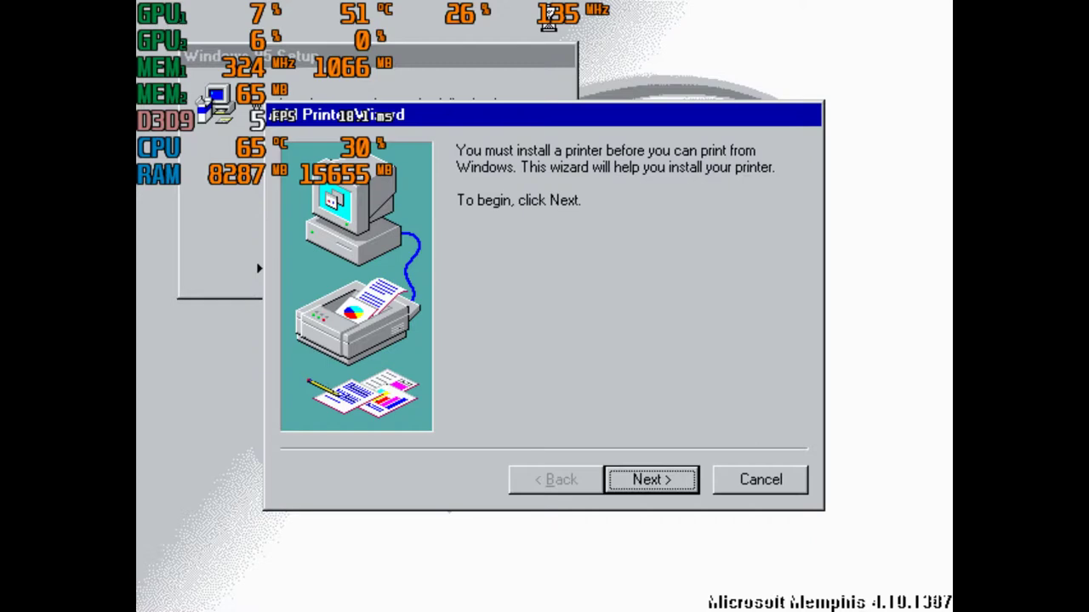
Advance past the Add Printer Wizard's first page and cancel printer installation
{"action": "left_click", "coordinate": [625, 487]}
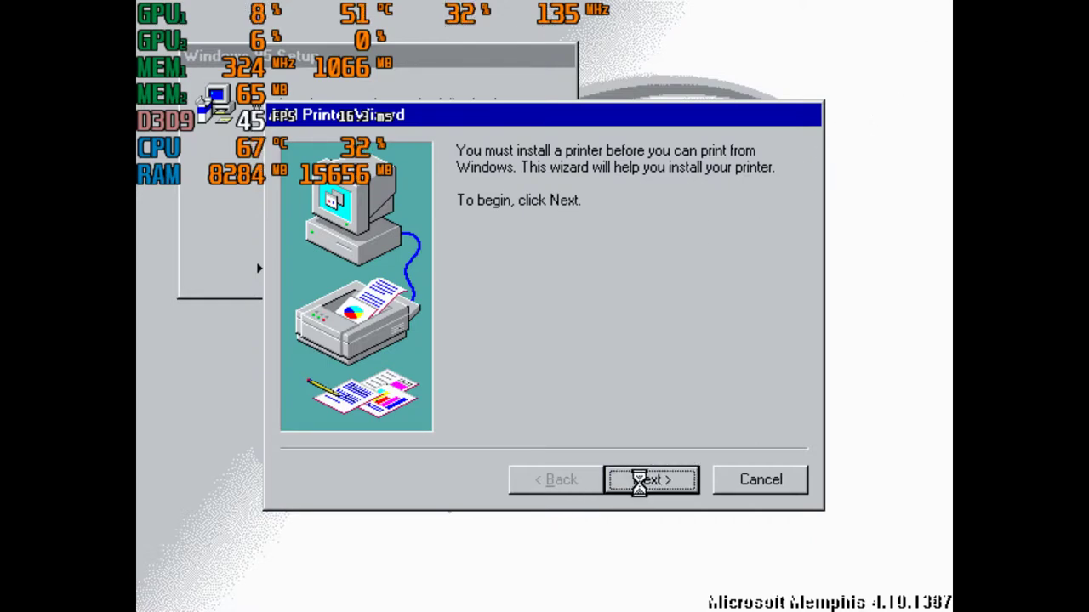
{"action": "left_click", "coordinate": [744, 470]}
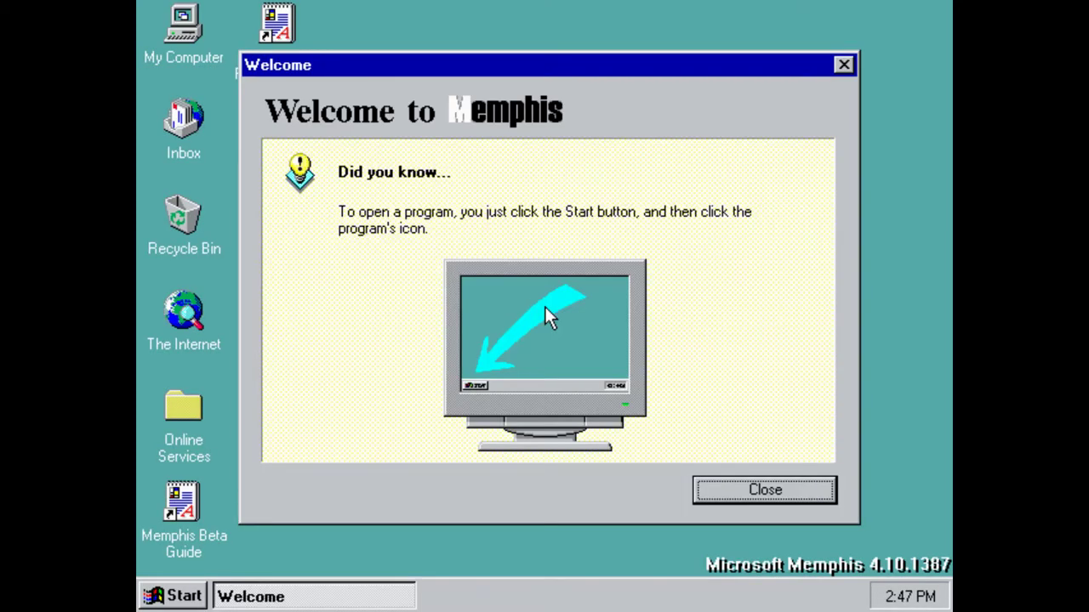
Dismiss the Welcome screen and open Display Properties from the desktop's context menu
{"action": "left_click", "coordinate": [769, 498]}
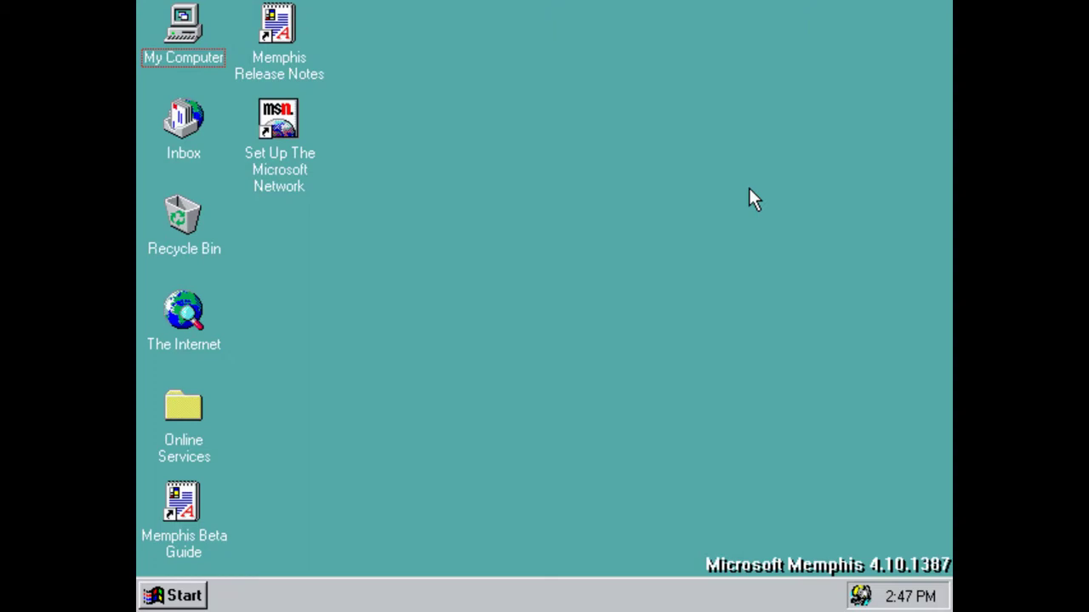
{"action": "right_click", "coordinate": [434, 76]}
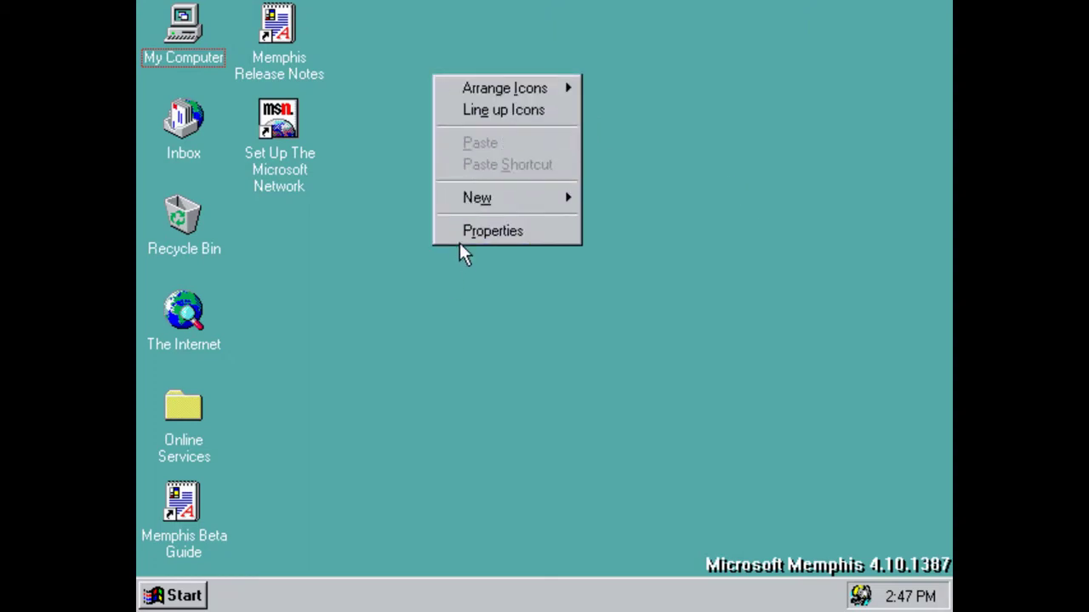
{"action": "left_click", "coordinate": [460, 241]}
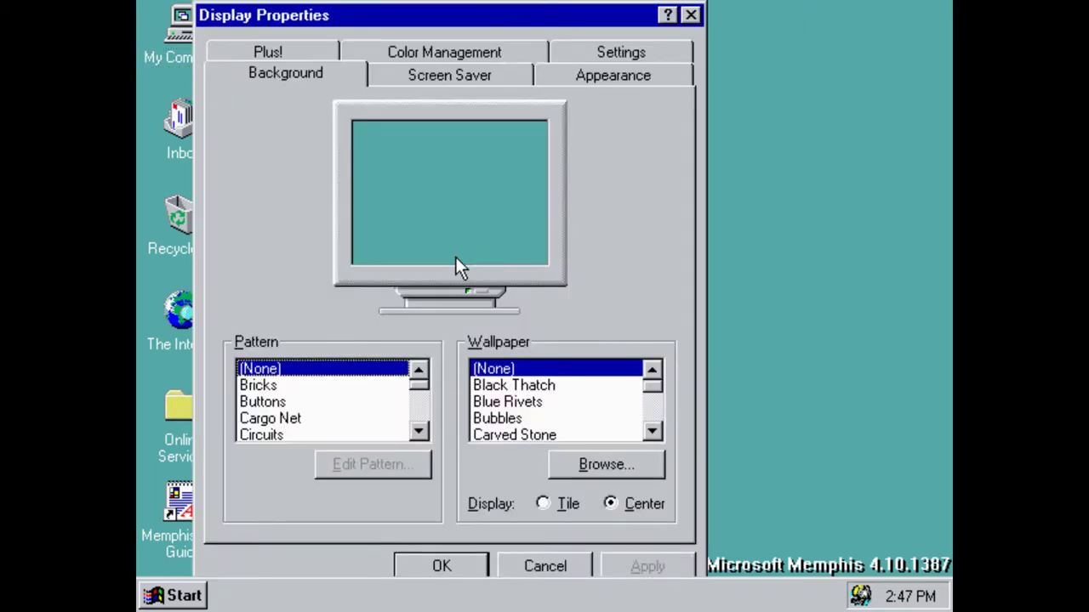
Choose 256 Color and a 1024 by 768 desktop area on the Settings page
{"action": "left_click", "coordinate": [438, 73]}
{"action": "left_click", "coordinate": [625, 74]}
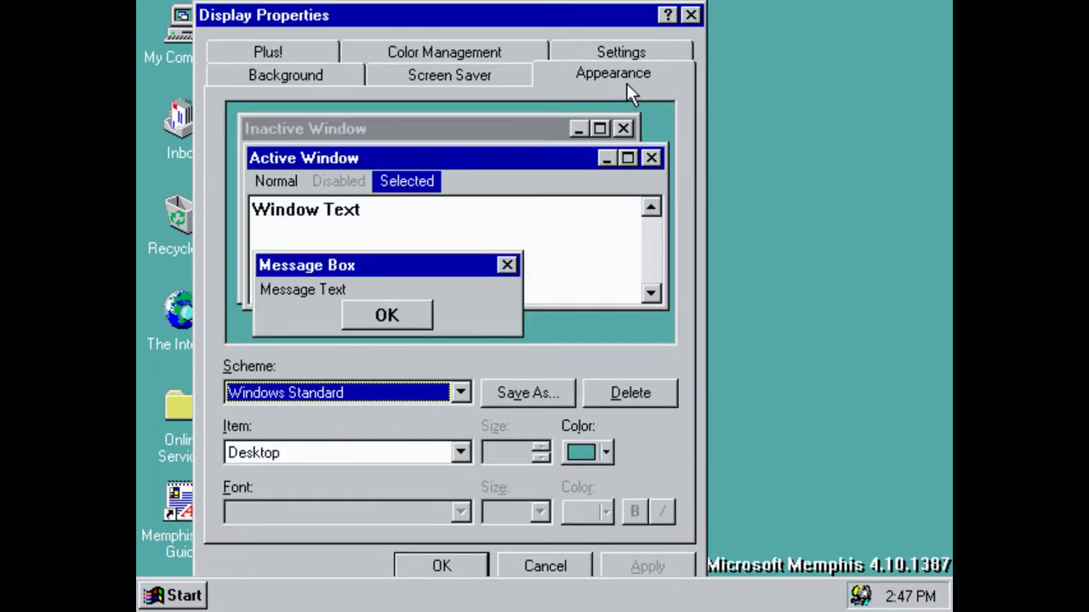
{"action": "left_click", "coordinate": [621, 52]}
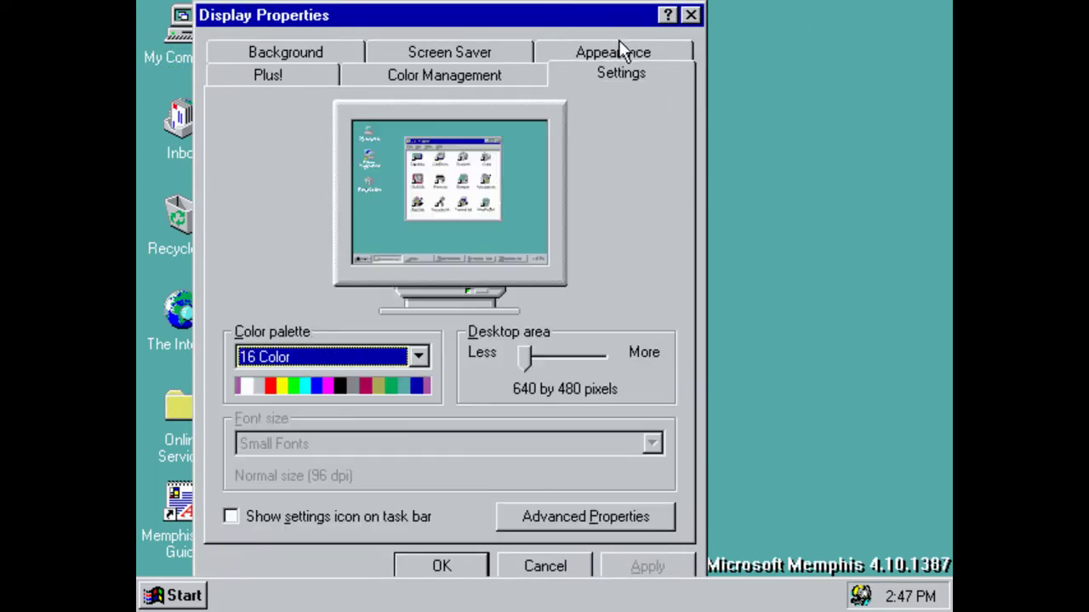
{"action": "left_click", "coordinate": [375, 360]}
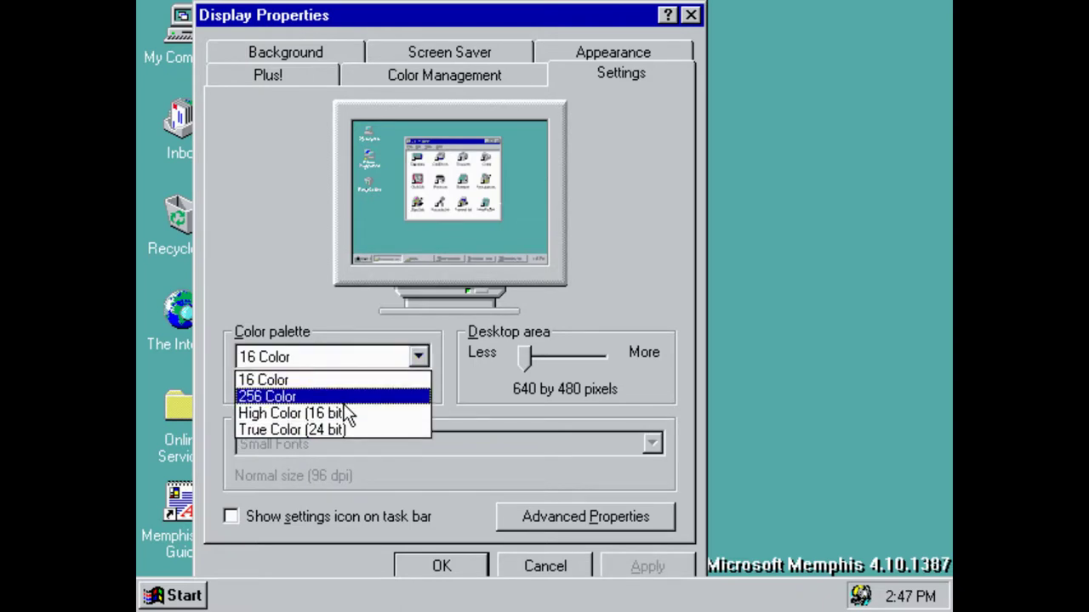
{"action": "left_click", "coordinate": [344, 403]}
{"action": "left_click_drag", "start_coordinate": [525, 359], "coordinate": [600, 358]}
Apply the display settings with a Super VGA 1024x768 monitor, then close the Welcome screen
{"action": "left_click", "coordinate": [647, 566]}
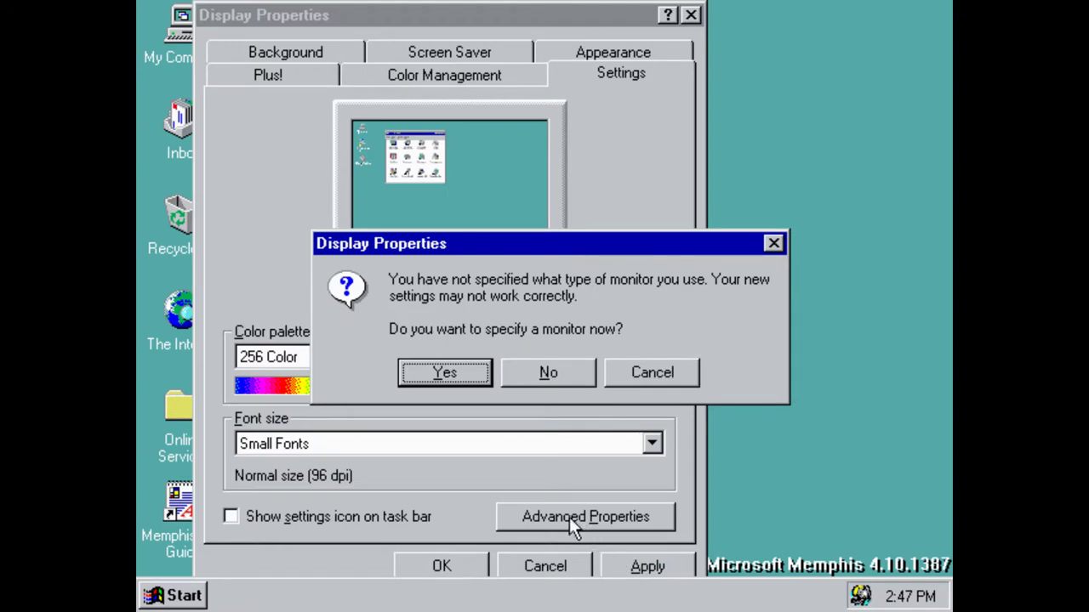
{"action": "left_click", "coordinate": [445, 374]}
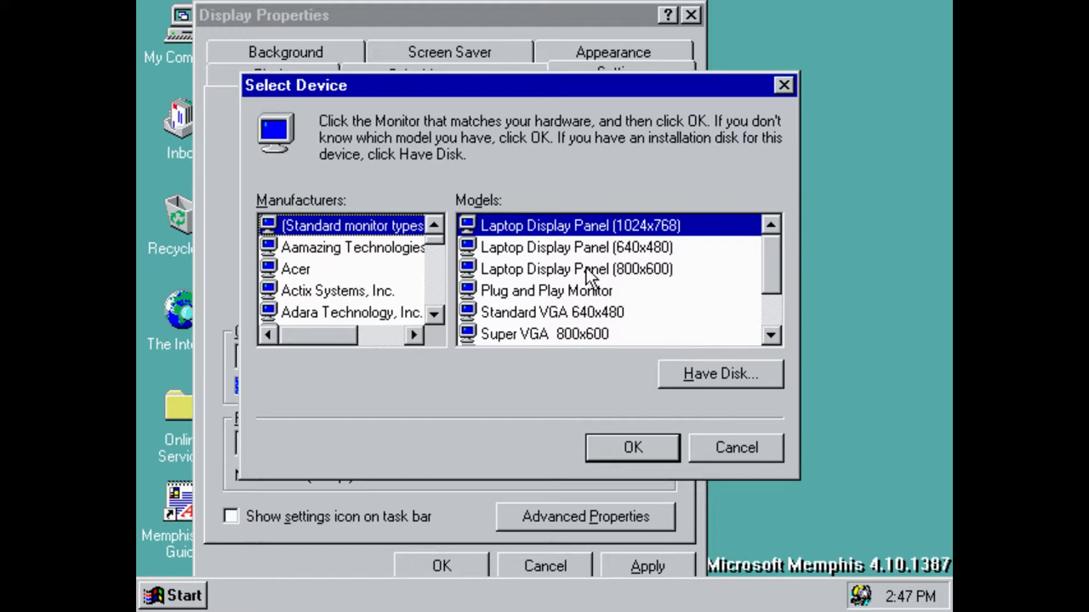
{"action": "left_click_drag", "start_coordinate": [775, 277], "coordinate": [775, 326]}
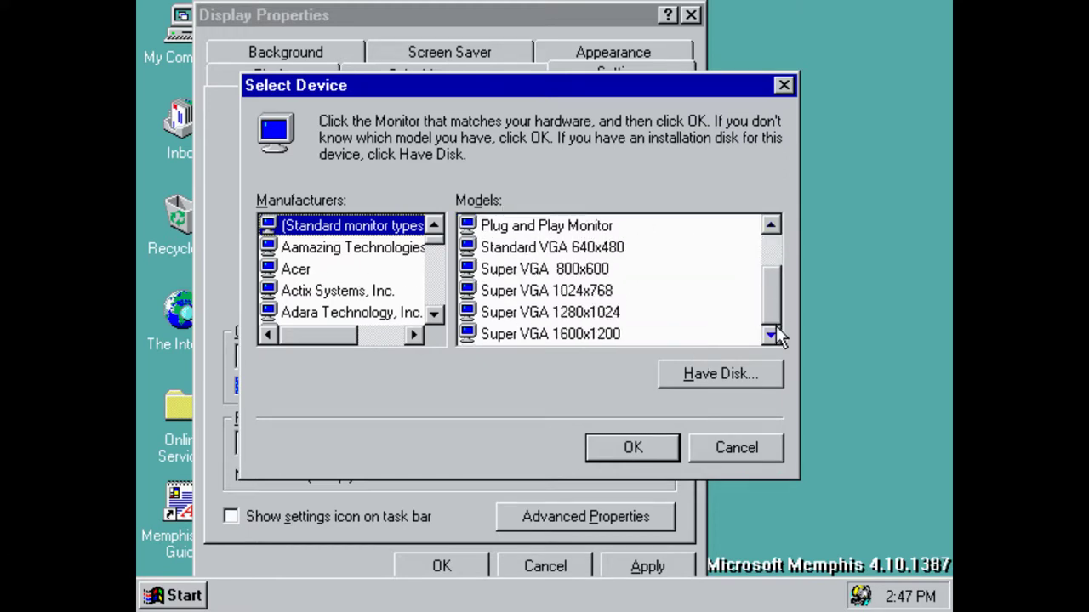
{"action": "left_click", "coordinate": [600, 290]}
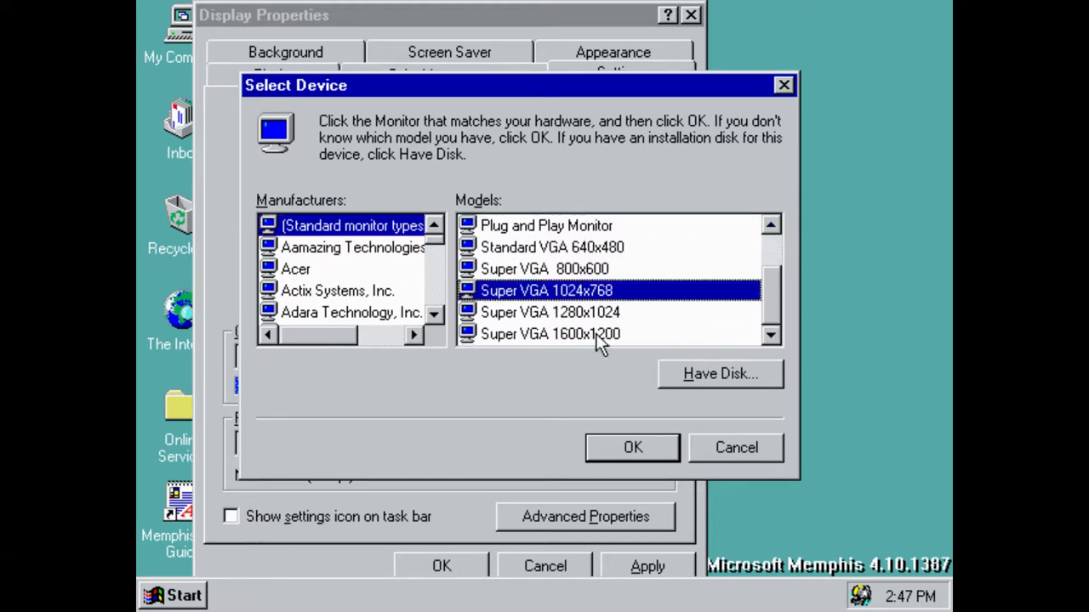
{"action": "left_click", "coordinate": [640, 453]}
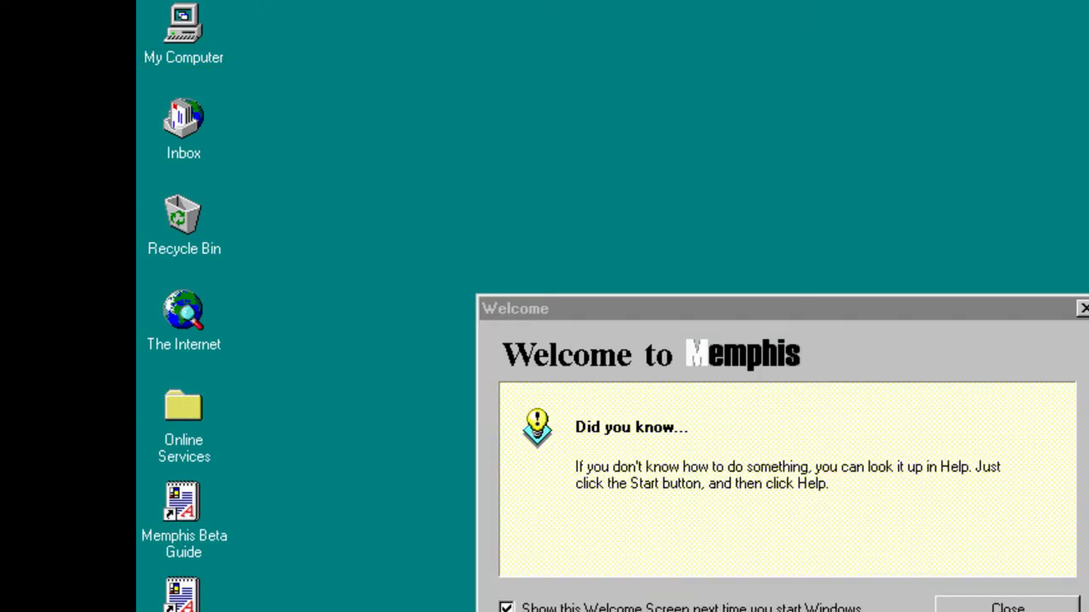
{"action": "left_click", "coordinate": [1079, 310]}
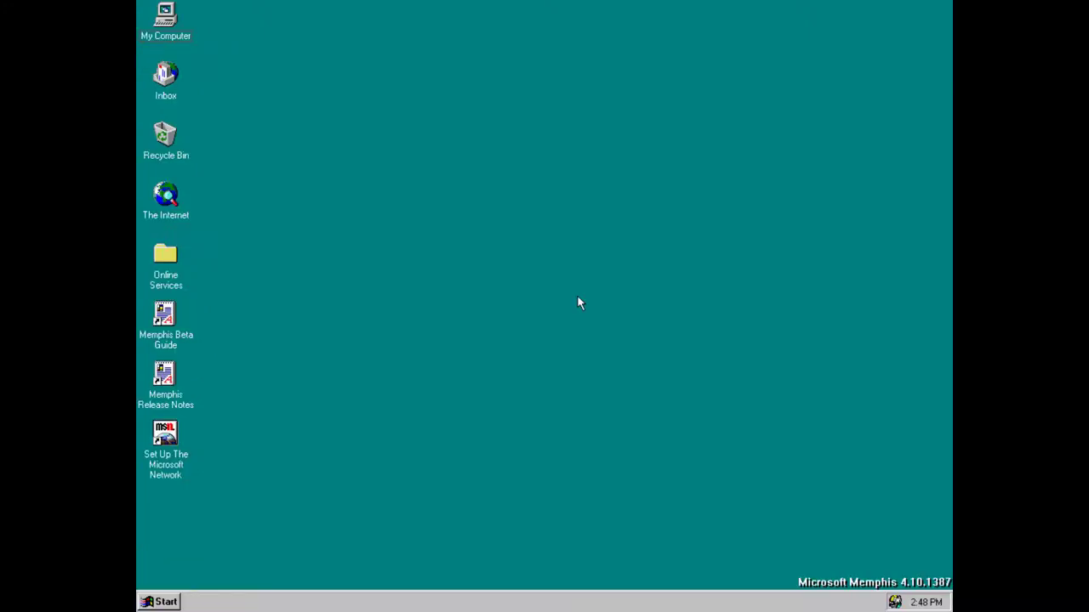
Open System Properties from My Computer's context menu
{"action": "right_click", "coordinate": [152, 16]}
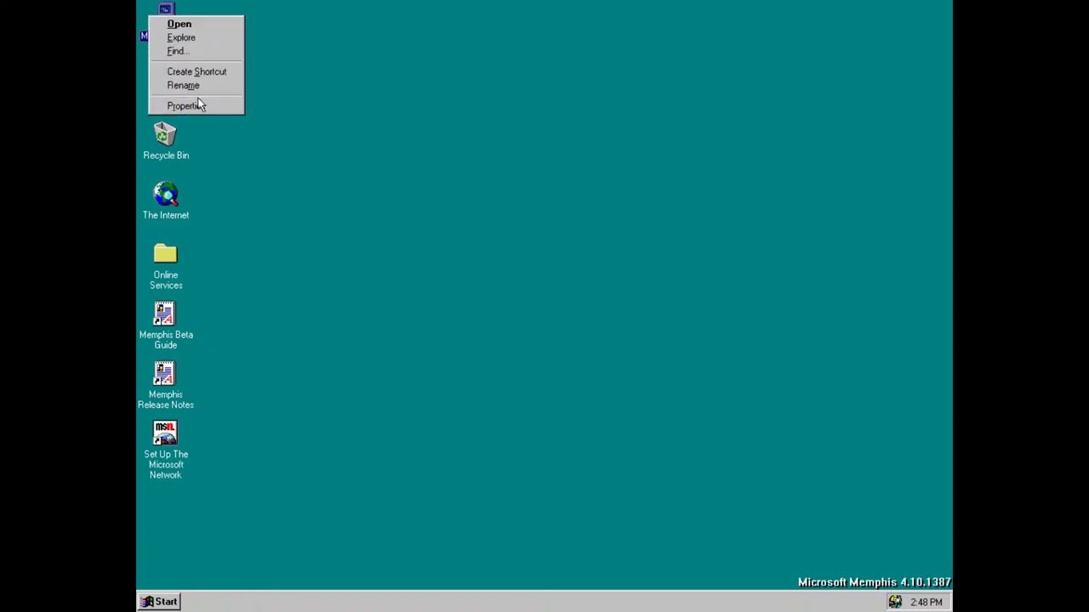
{"action": "left_click", "coordinate": [218, 108]}
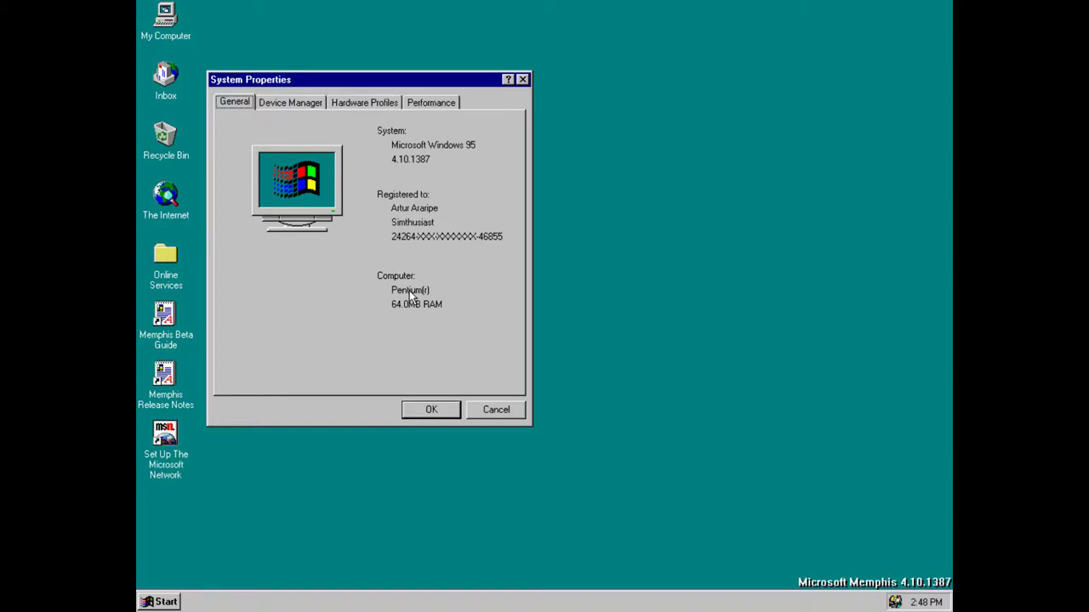
Bring up the Device Manager list of installed hardware
{"action": "left_click", "coordinate": [289, 104]}
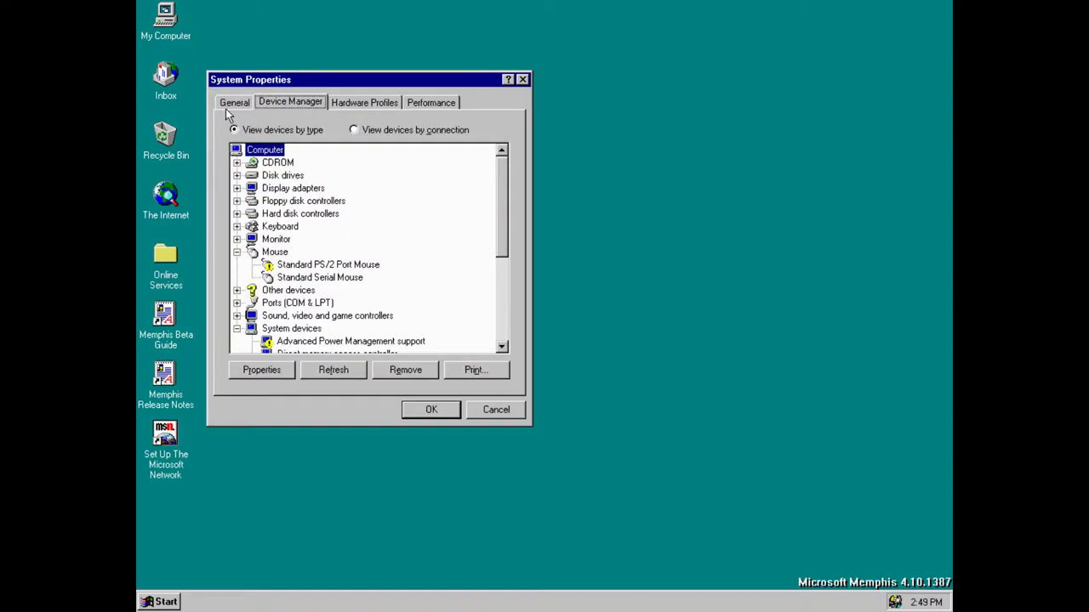
{"action": "left_click", "coordinate": [234, 103]}
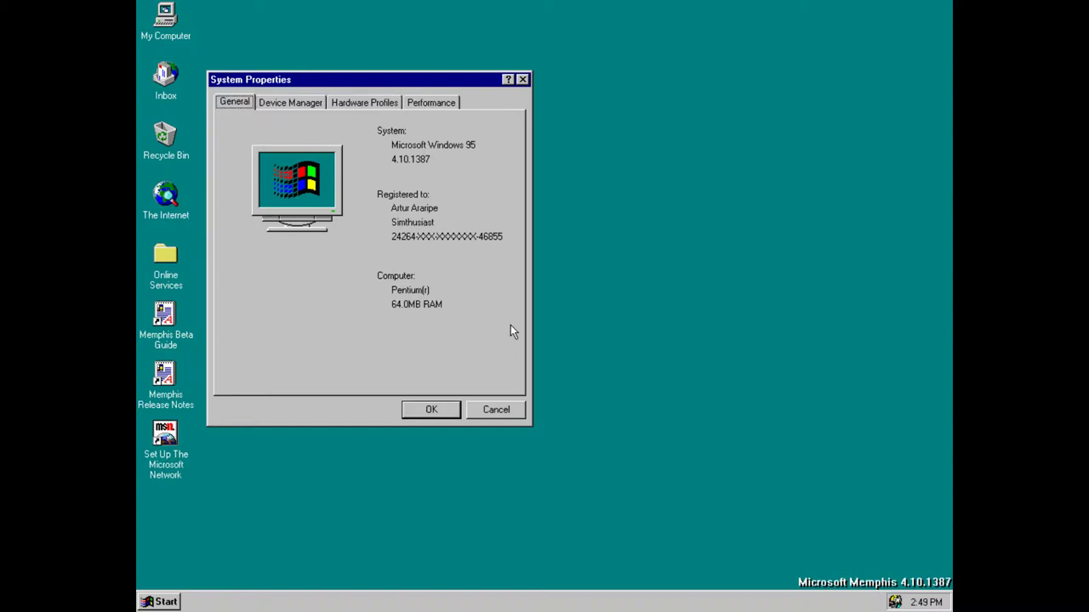
{"action": "left_click", "coordinate": [308, 103]}
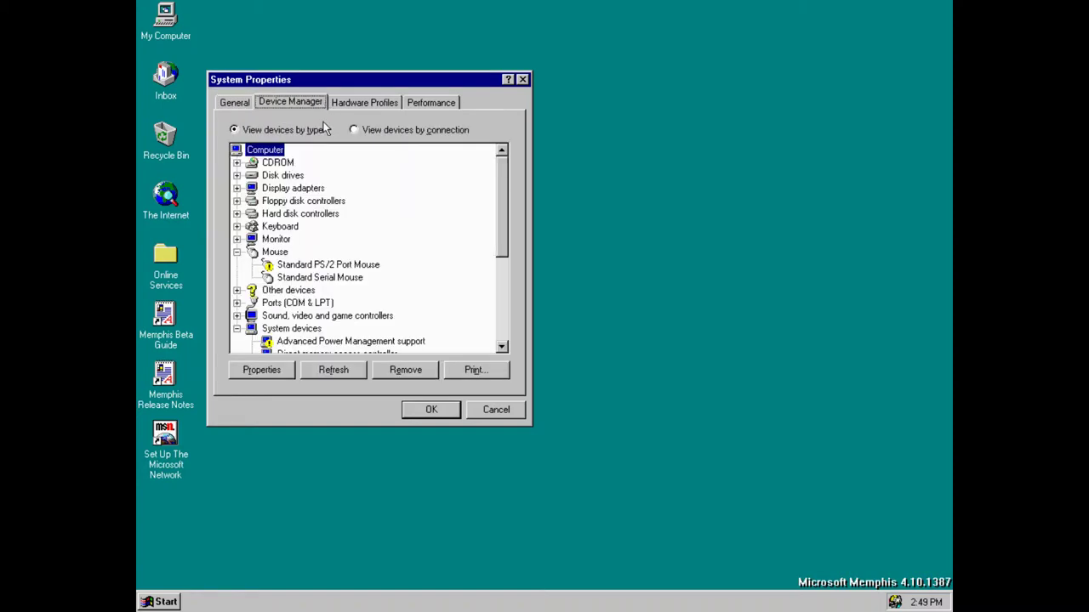
Expand Display adapters, select the Tseng Labs ET4000, and view its What's This help
{"action": "left_click", "coordinate": [238, 188]}
{"action": "left_click", "coordinate": [268, 189]}
{"action": "left_click", "coordinate": [292, 202]}
{"action": "right_click", "coordinate": [293, 206]}
{"action": "left_click", "coordinate": [467, 286]}
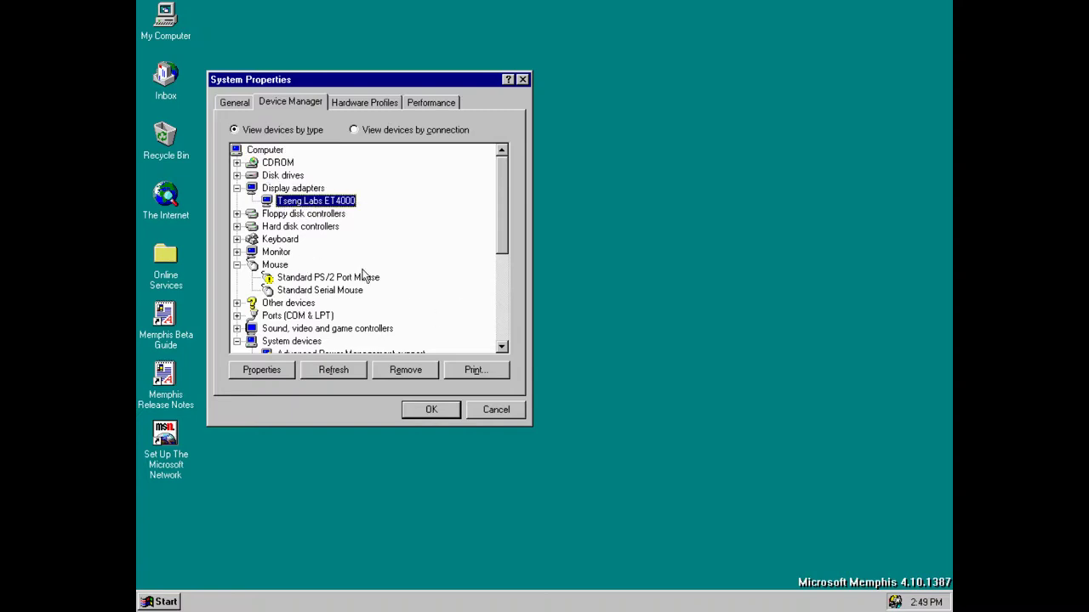
{"action": "right_click", "coordinate": [294, 201]}
{"action": "left_click", "coordinate": [330, 213]}
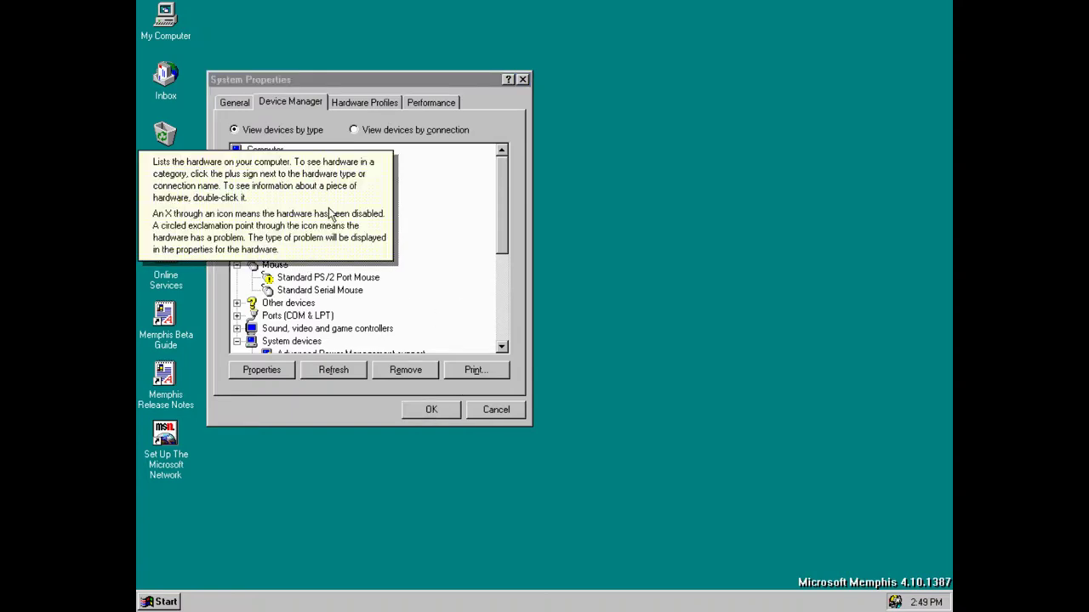
{"action": "left_click", "coordinate": [429, 206]}
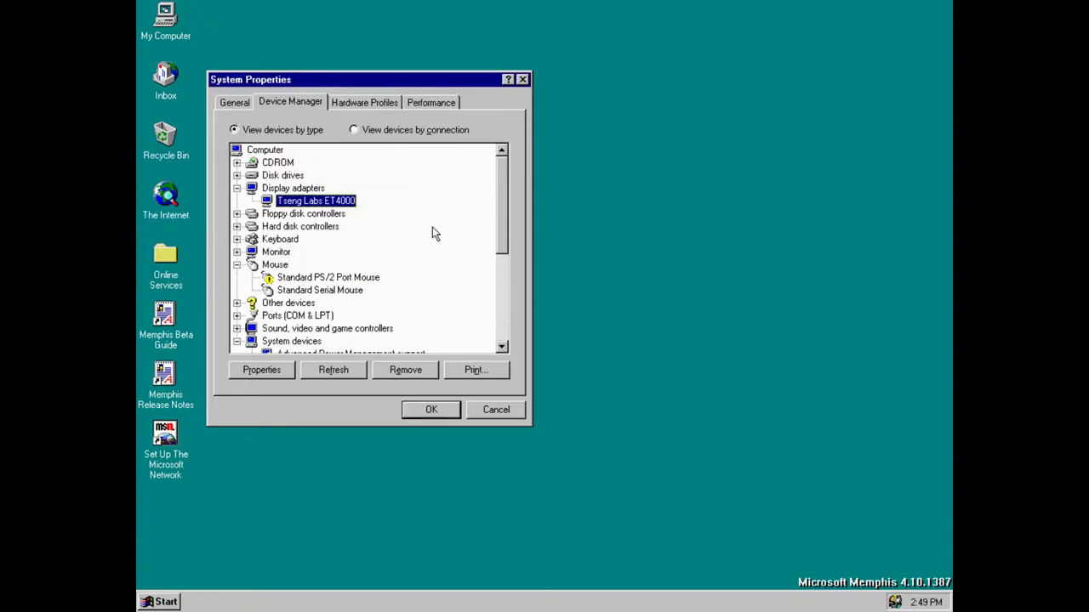
{"action": "right_click", "coordinate": [338, 201]}
{"action": "left_click", "coordinate": [376, 213]}
{"action": "left_click", "coordinate": [408, 247]}
{"action": "right_click", "coordinate": [357, 205]}
{"action": "left_click", "coordinate": [359, 213]}
{"action": "right_click", "coordinate": [322, 206]}
{"action": "left_click", "coordinate": [357, 218]}
{"action": "left_click", "coordinate": [377, 173]}
Expand Disk drives and step through the GENERIC IDE DISK TYPE47 and NEC floppy entries
{"action": "left_click", "coordinate": [237, 176]}
{"action": "left_click", "coordinate": [282, 176]}
{"action": "left_click", "coordinate": [303, 189]}
{"action": "left_click", "coordinate": [306, 214]}
{"action": "key", "text": "Up"}
{"action": "left_click", "coordinate": [309, 212]}
{"action": "key", "text": "Up"}
{"action": "key", "text": "Up"}
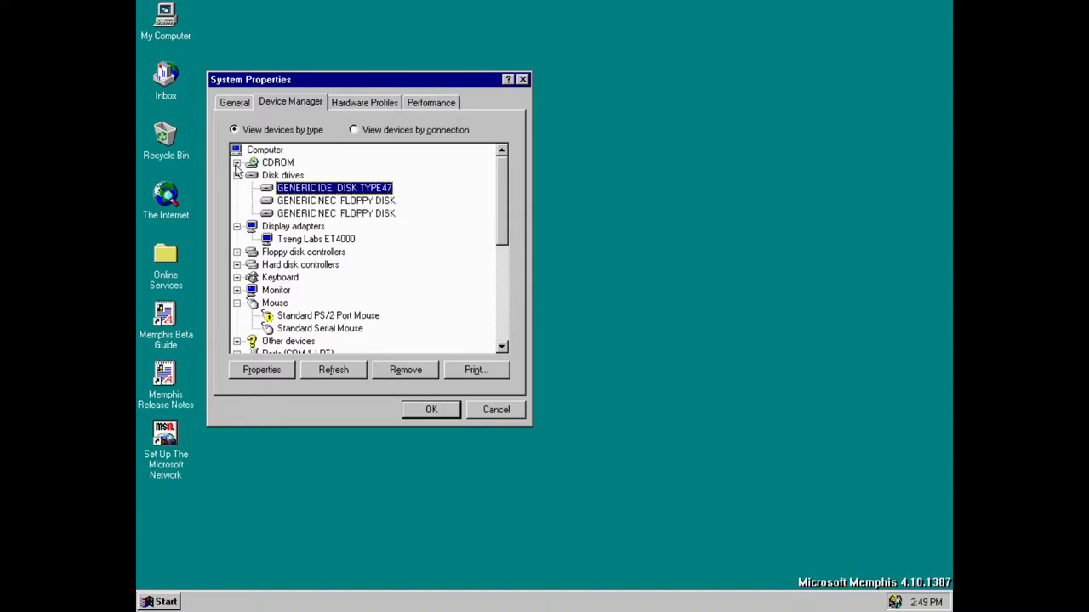
Expand Monitor, Keyboard, Hard disk and Floppy disk controllers, selecting Super VGA 1024x768 and Standard 101/102-Key
{"action": "left_click", "coordinate": [270, 241]}
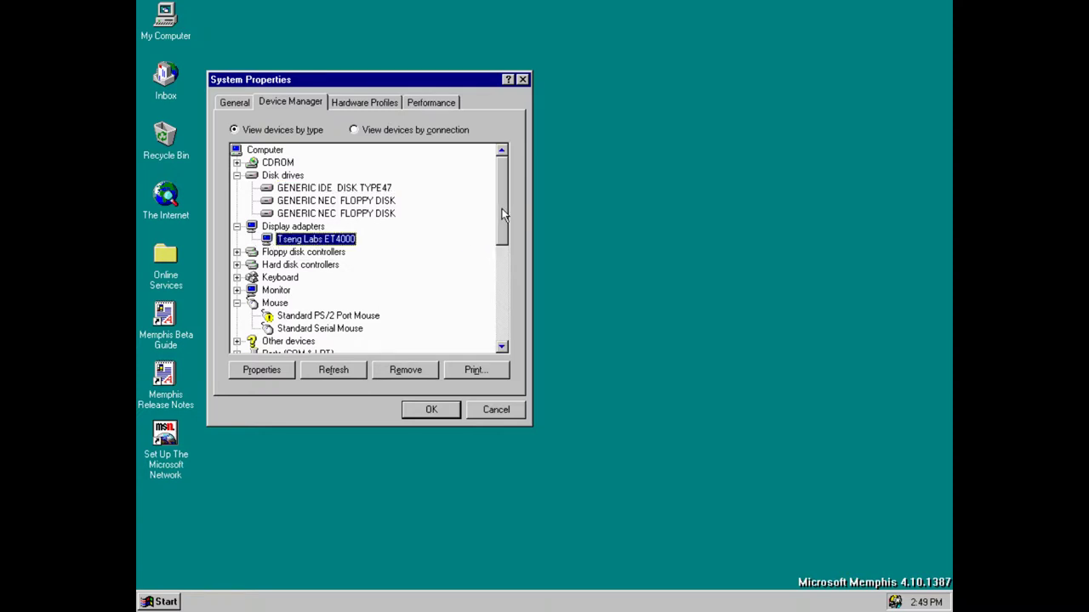
{"action": "left_click_drag", "start_coordinate": [505, 215], "coordinate": [502, 252]}
{"action": "left_click", "coordinate": [238, 201]}
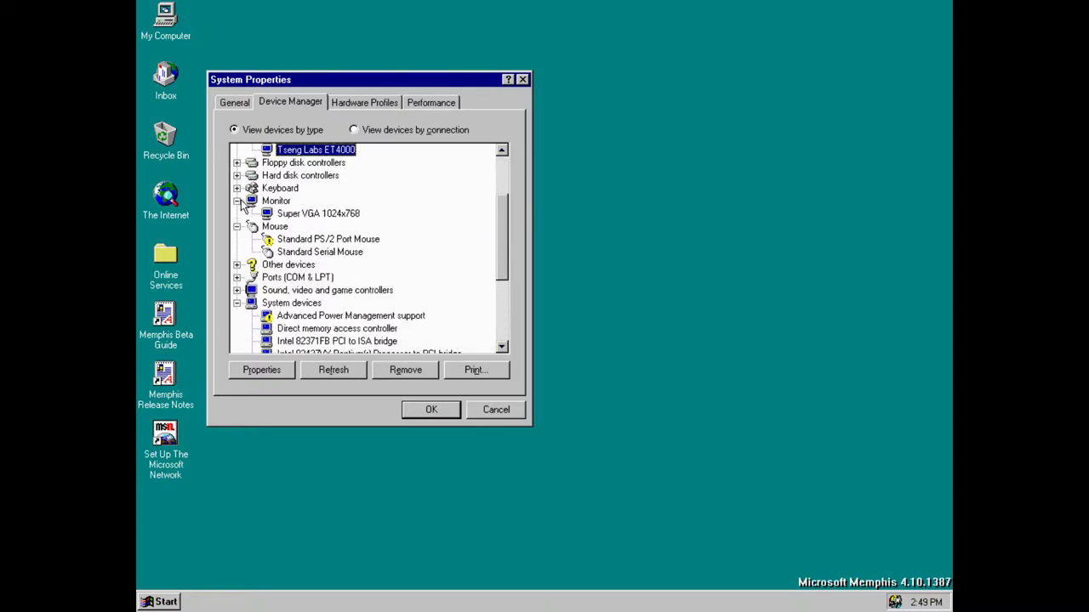
{"action": "left_click", "coordinate": [348, 215]}
{"action": "left_click", "coordinate": [238, 188]}
{"action": "left_click", "coordinate": [238, 176]}
{"action": "left_click", "coordinate": [238, 162]}
{"action": "left_click", "coordinate": [377, 256]}
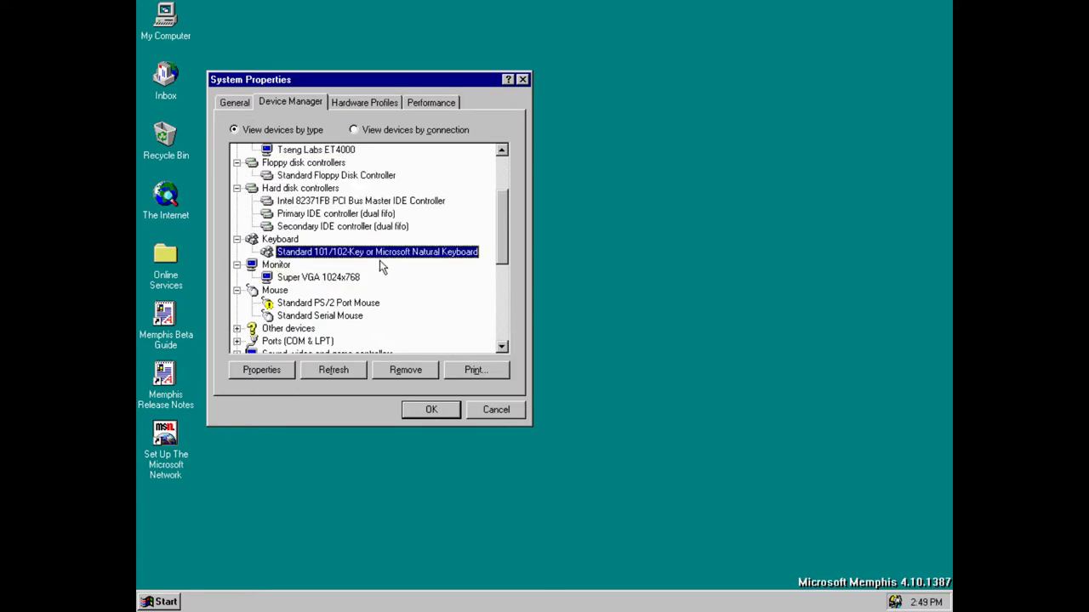
{"action": "left_click", "coordinate": [289, 202]}
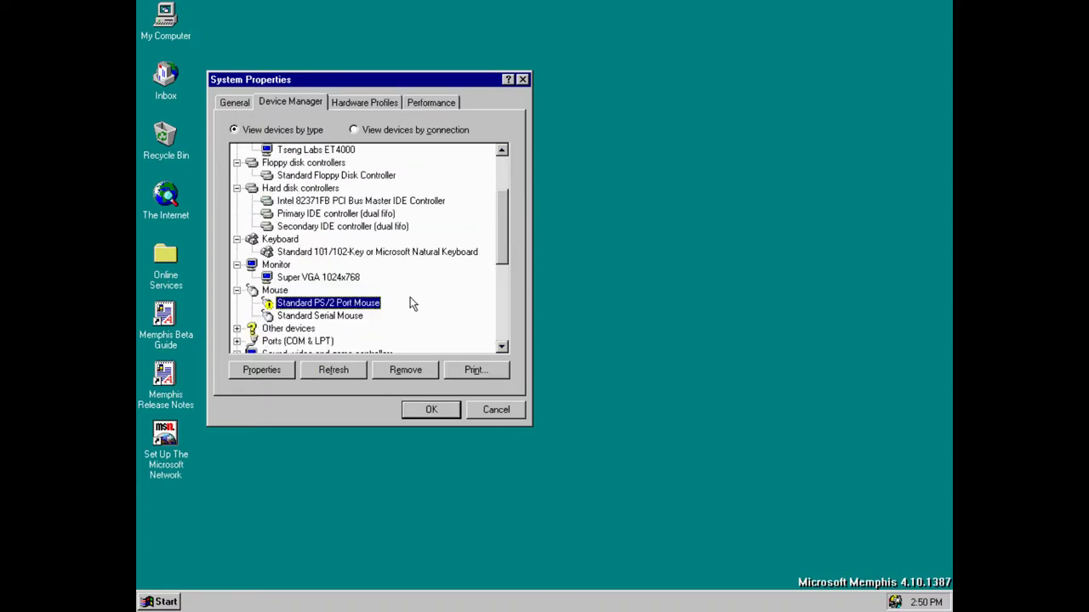
Review the Hardware Profiles and Performance pages (64.0 MB RAM), then close System Properties
{"action": "left_click", "coordinate": [361, 104]}
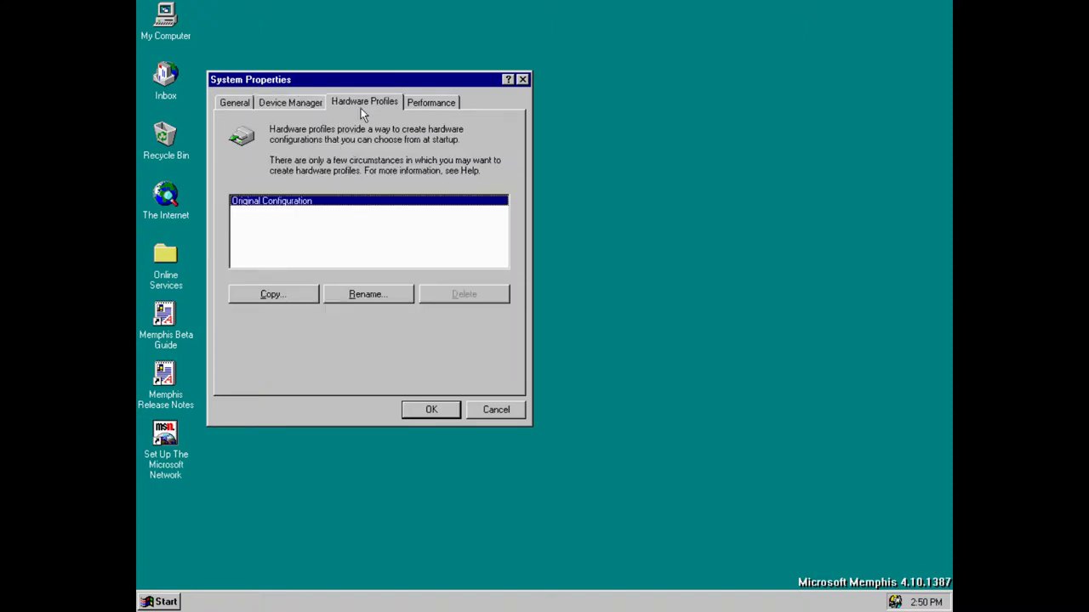
{"action": "left_click", "coordinate": [403, 105]}
{"action": "left_click", "coordinate": [358, 106]}
{"action": "left_click", "coordinate": [354, 100]}
{"action": "left_click", "coordinate": [440, 108]}
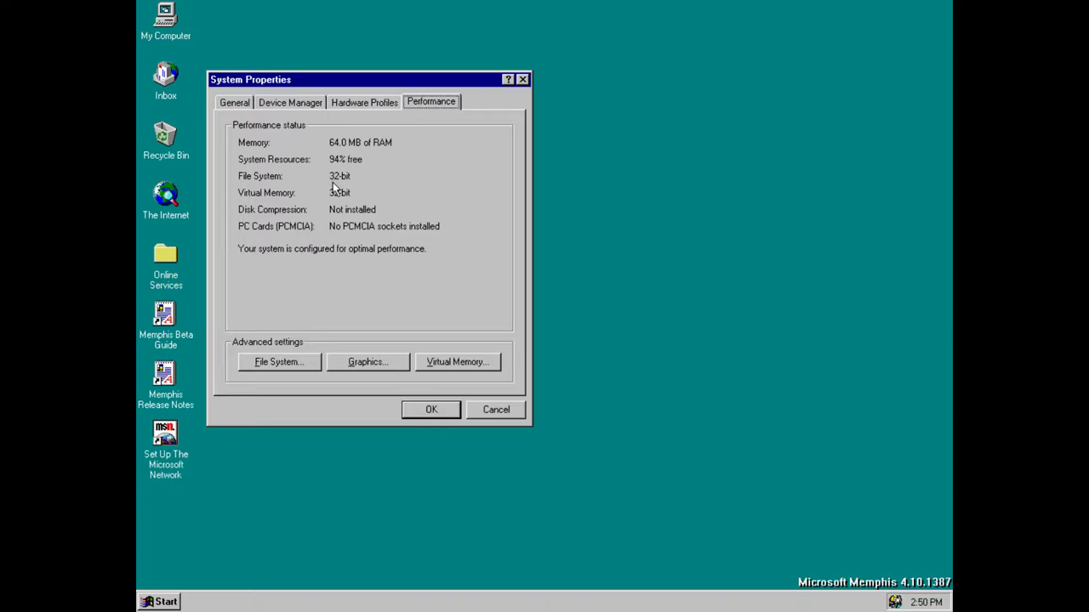
{"action": "left_click", "coordinate": [523, 79]}
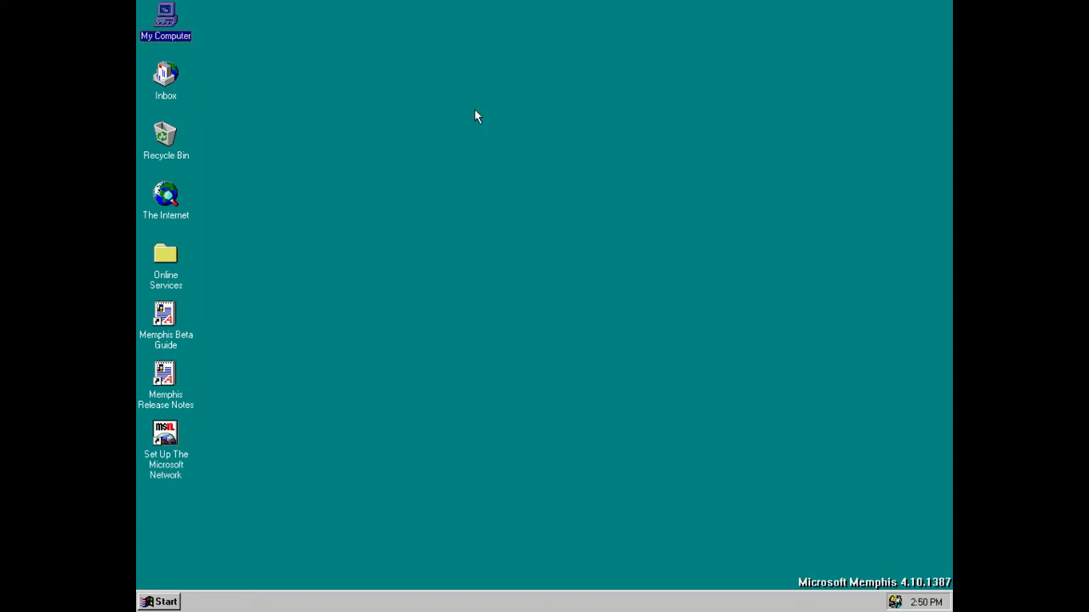
{"action": "left_click", "coordinate": [158, 603]}
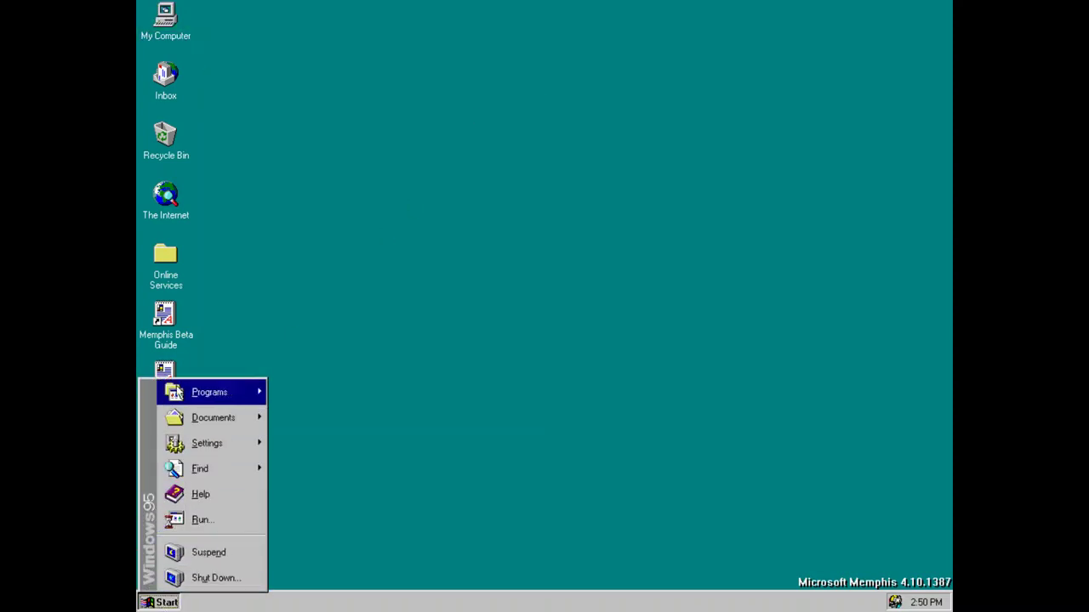
{"action": "mouse_move", "coordinate": [190, 389]}
{"action": "mouse_move", "coordinate": [355, 387]}
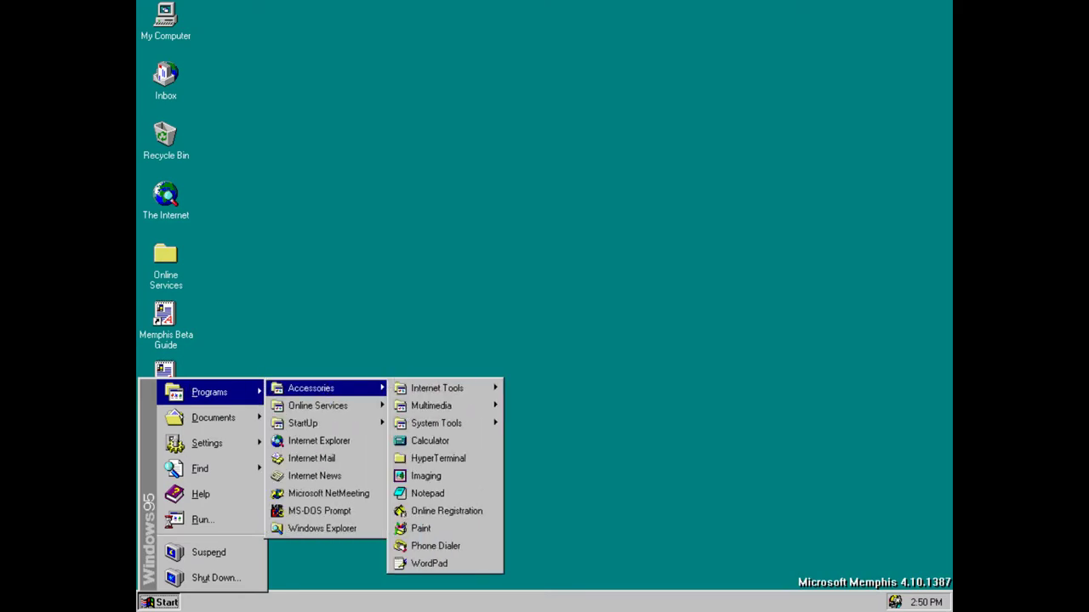
{"action": "mouse_move", "coordinate": [446, 390]}
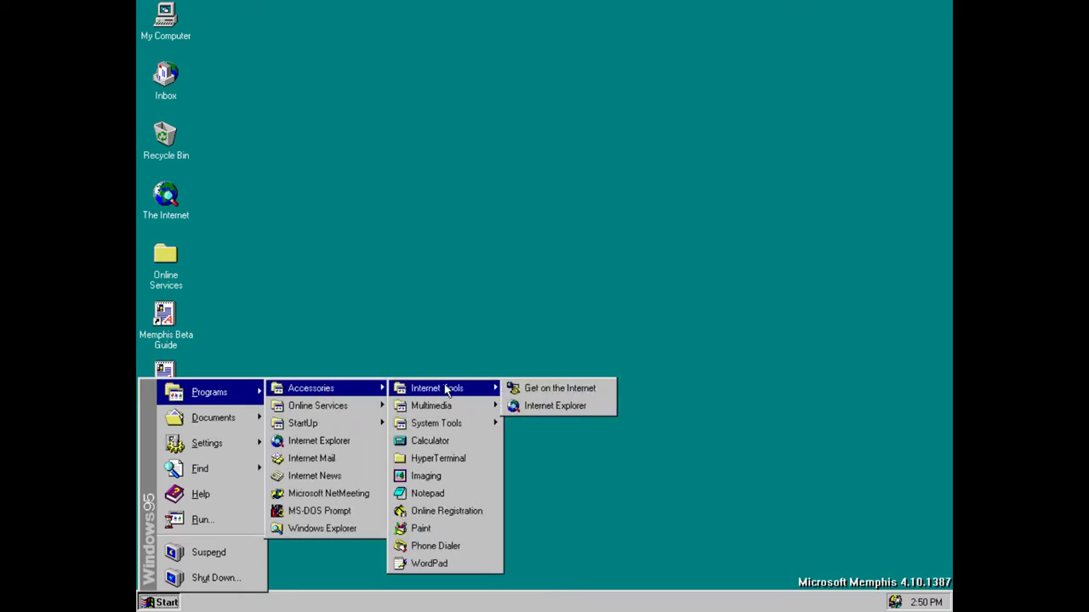
{"action": "left_click", "coordinate": [525, 407]}
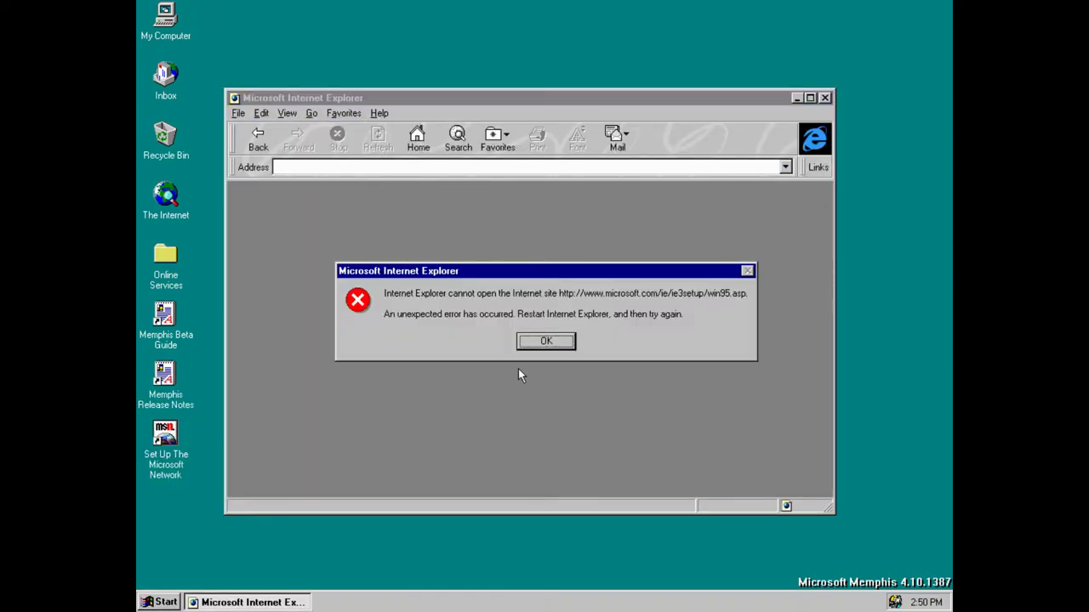
{"action": "left_click", "coordinate": [541, 344]}
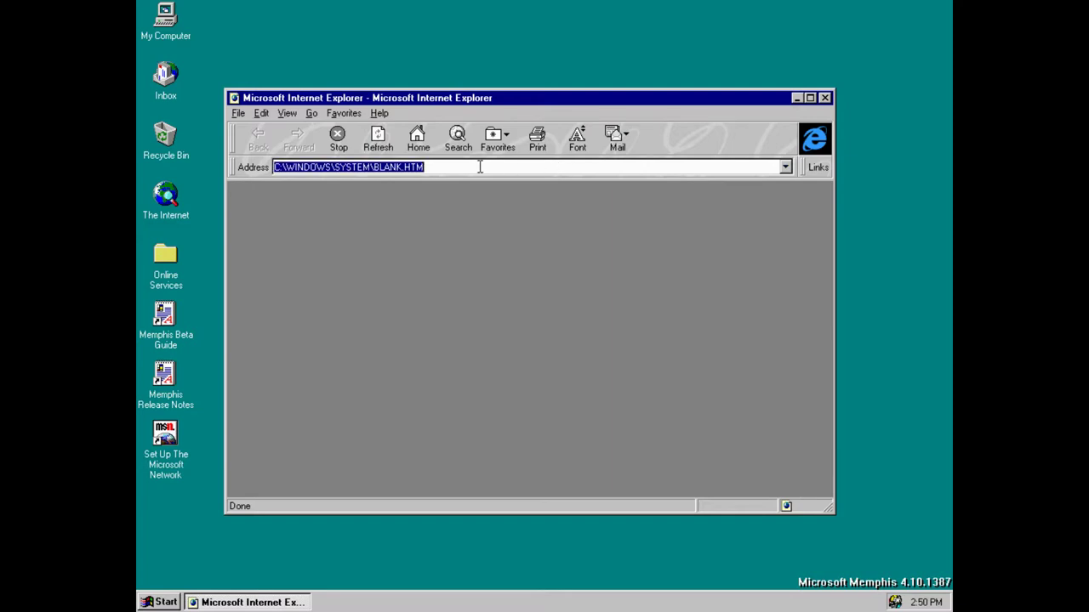
{"action": "type", "text": "xvideos.com"}
{"action": "key", "text": "Return"}
{"action": "left_click", "coordinate": [561, 342]}
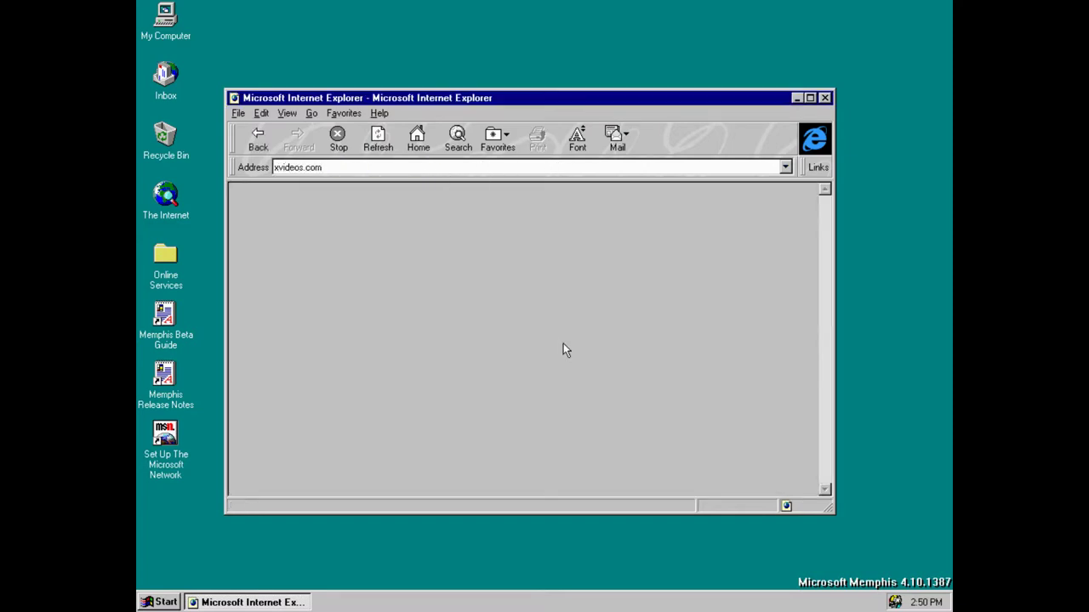
{"action": "left_click", "coordinate": [825, 98]}
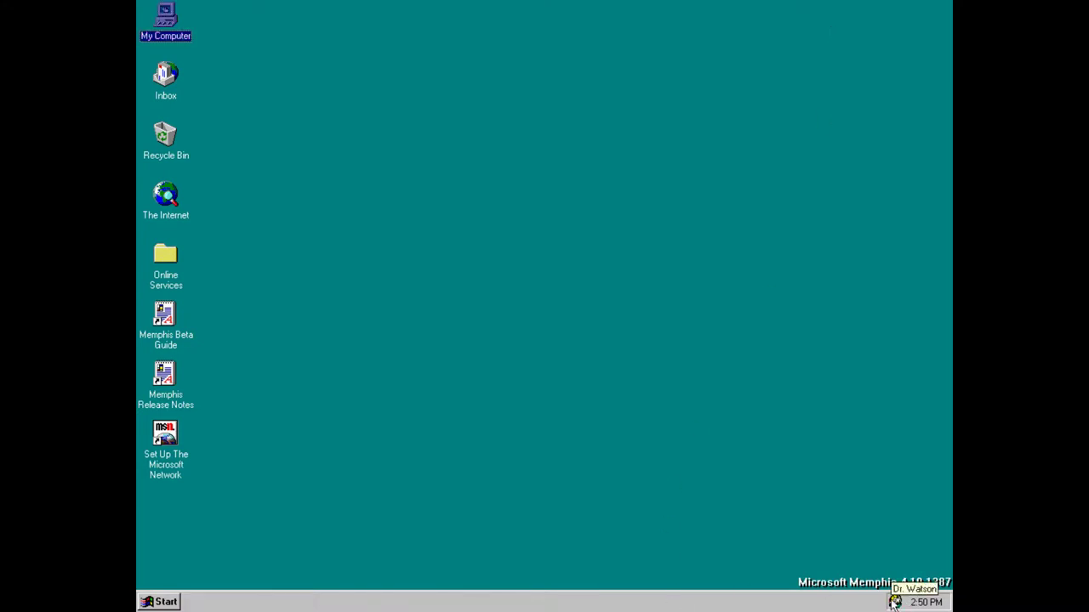
Launch ActiveMovie Control from Accessories > Multimedia, bringing up its Open dialog on the Desktop
{"action": "right_click", "coordinate": [439, 222]}
{"action": "left_click", "coordinate": [328, 91]}
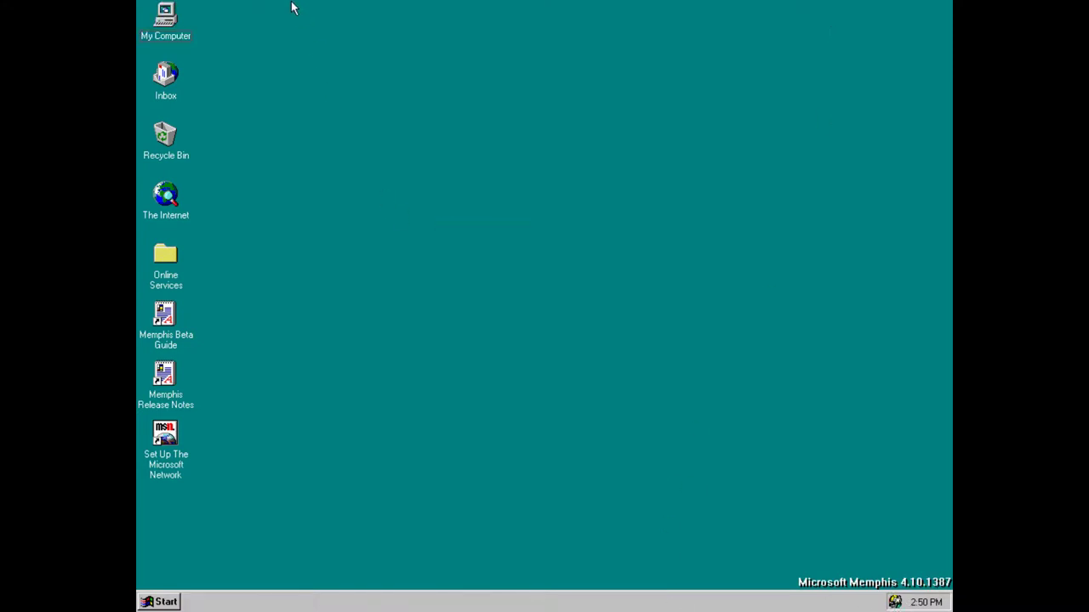
{"action": "left_click", "coordinate": [158, 602]}
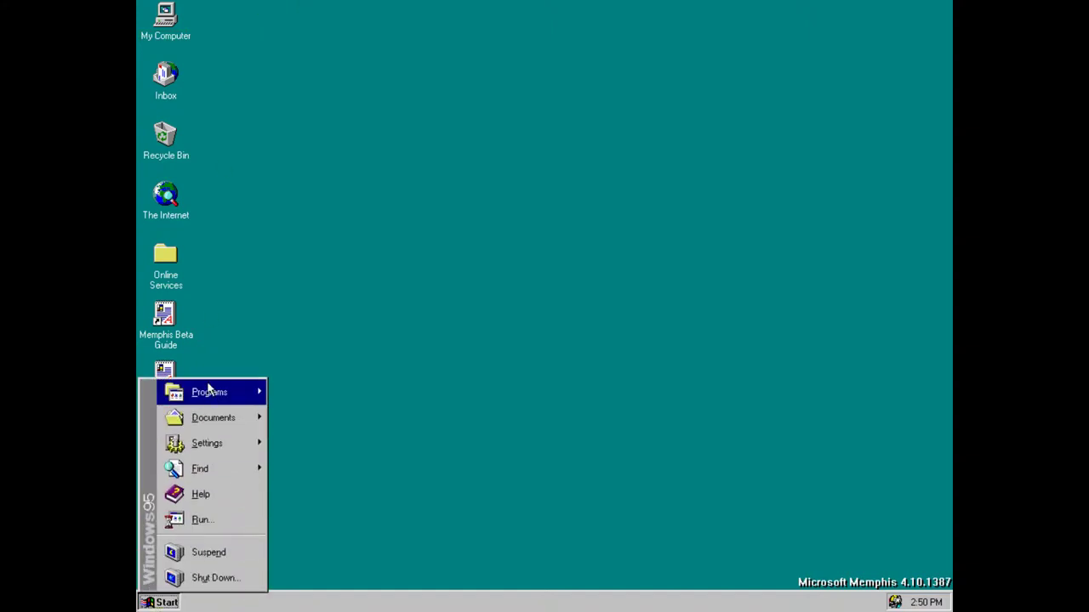
{"action": "mouse_move", "coordinate": [209, 392]}
{"action": "mouse_move", "coordinate": [320, 388]}
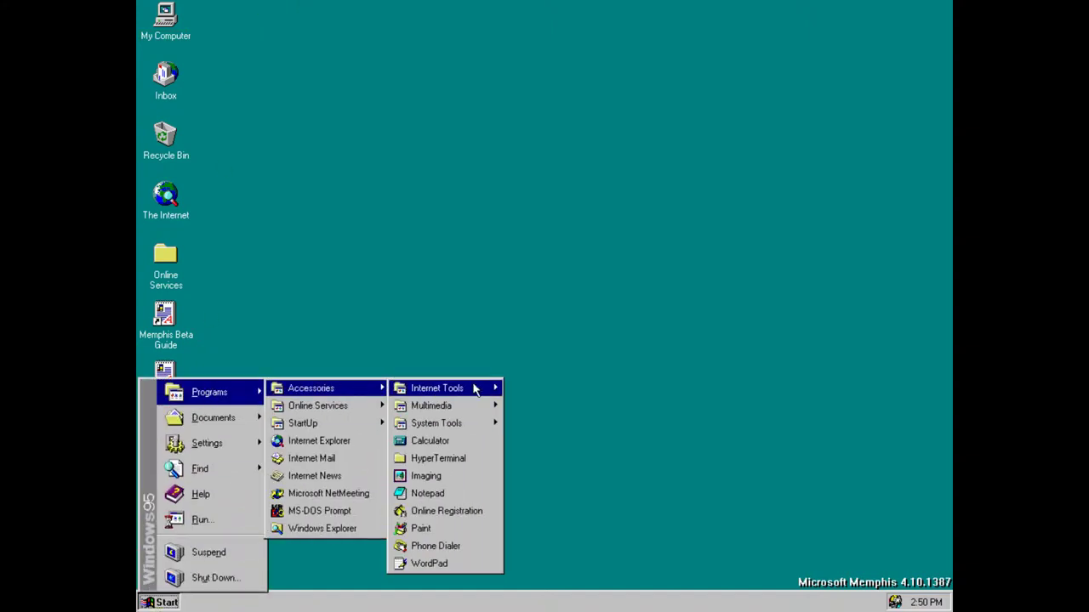
{"action": "mouse_move", "coordinate": [476, 390]}
{"action": "mouse_move", "coordinate": [472, 412]}
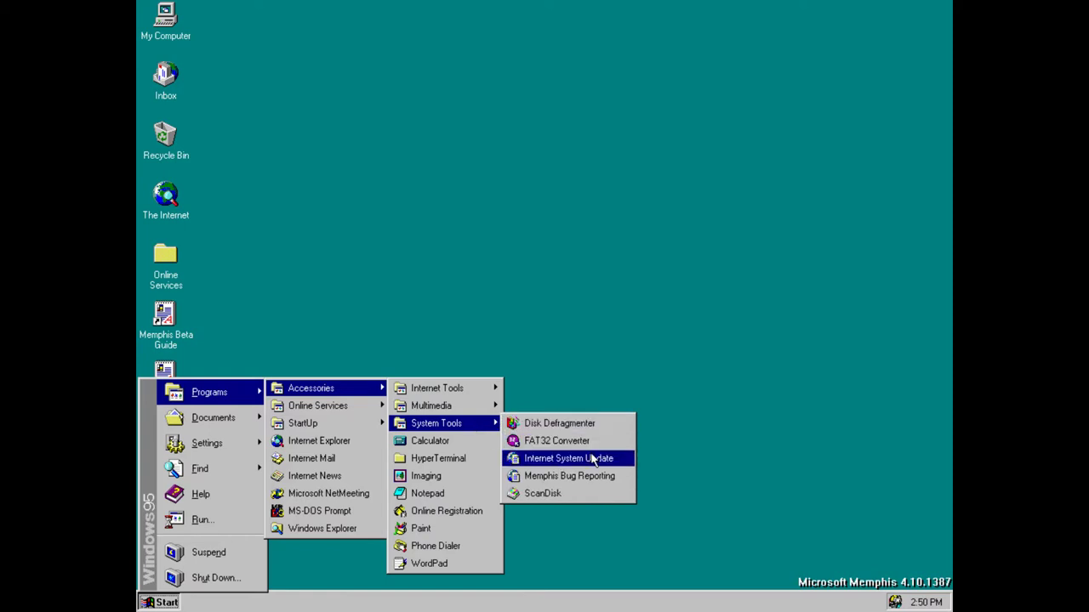
{"action": "mouse_move", "coordinate": [429, 414]}
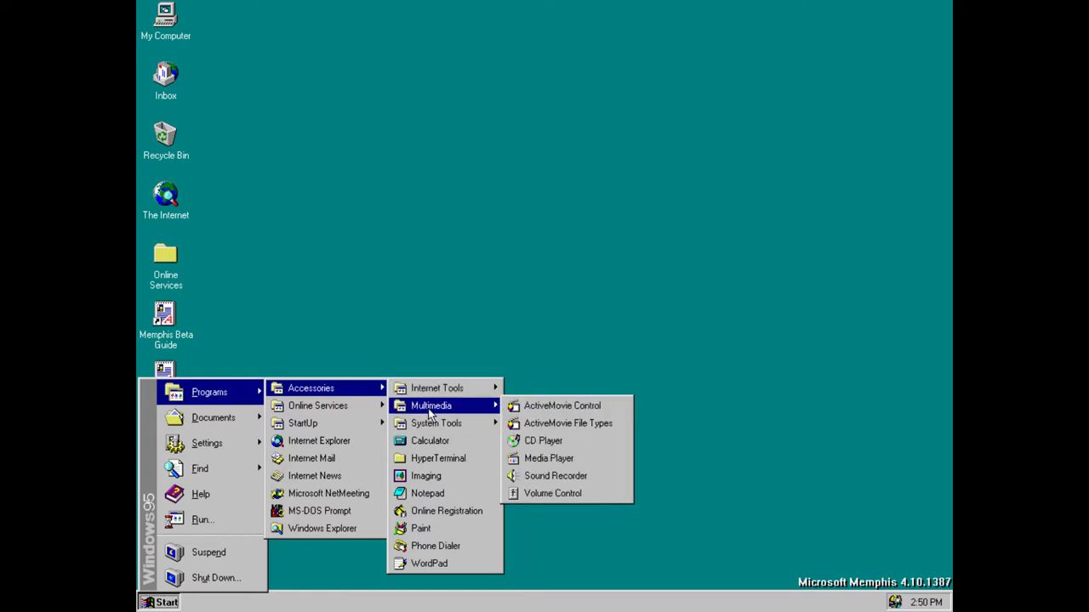
{"action": "left_click", "coordinate": [550, 413]}
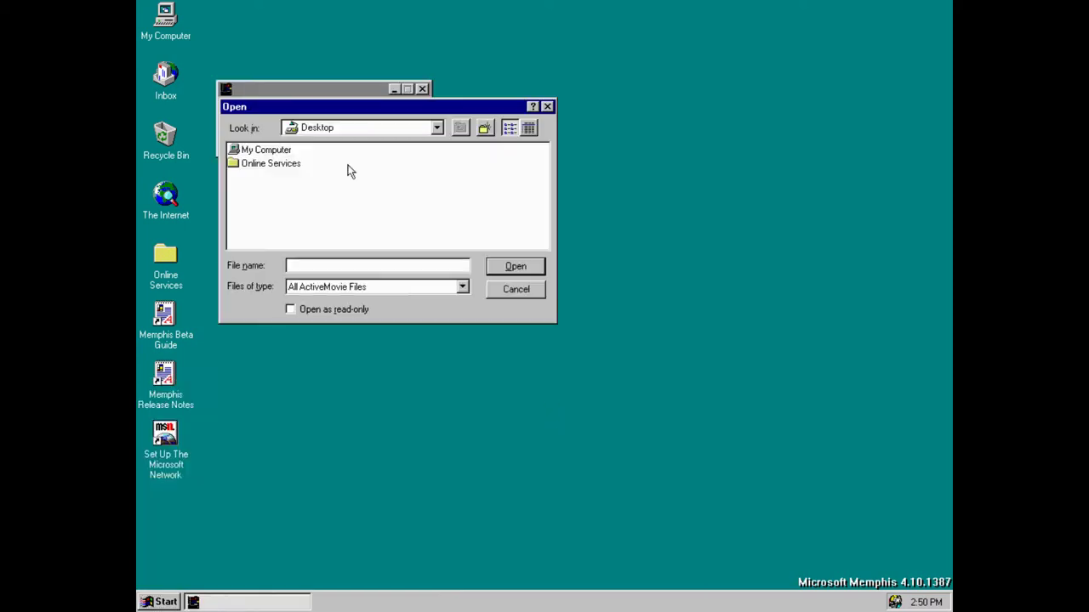
Close the ActiveMovie Open dialog, then open Calculator from Accessories and close it
{"action": "left_click_drag", "start_coordinate": [350, 108], "coordinate": [429, 207]}
{"action": "left_click", "coordinate": [627, 204]}
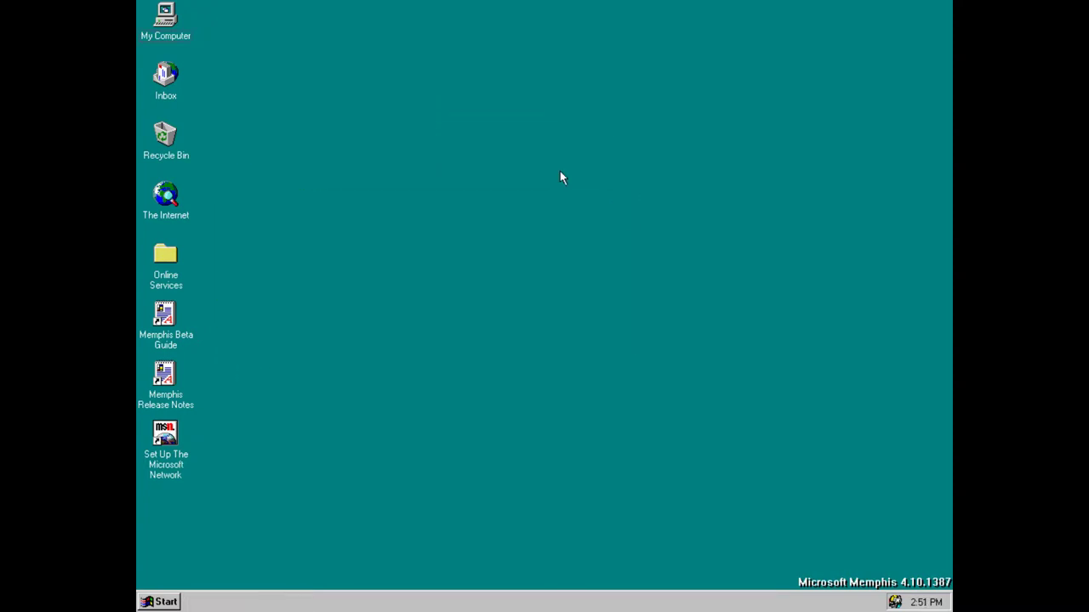
{"action": "left_click", "coordinate": [164, 602]}
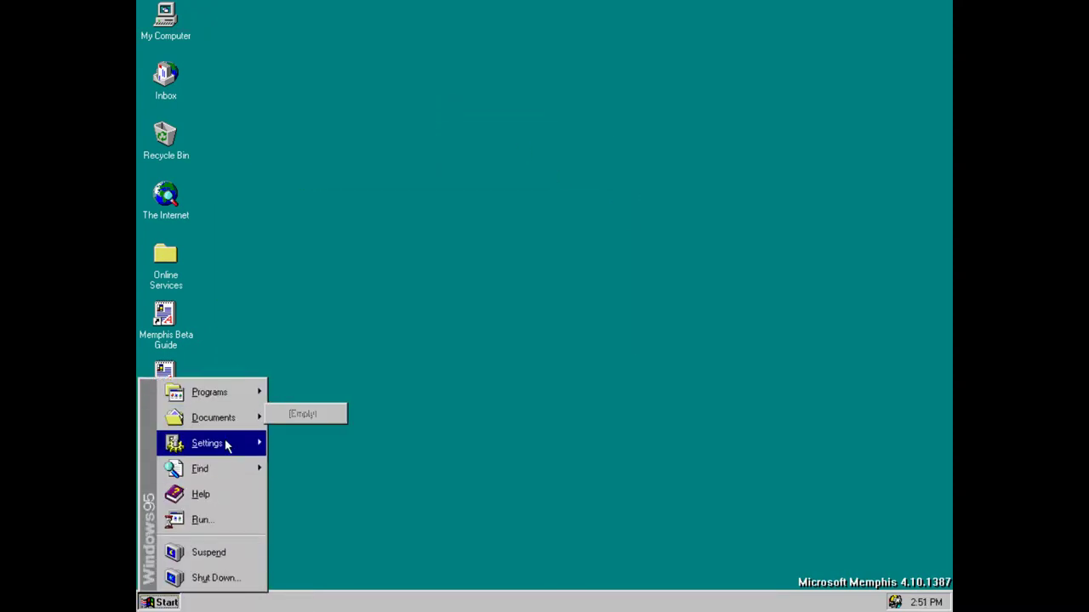
{"action": "mouse_move", "coordinate": [253, 394]}
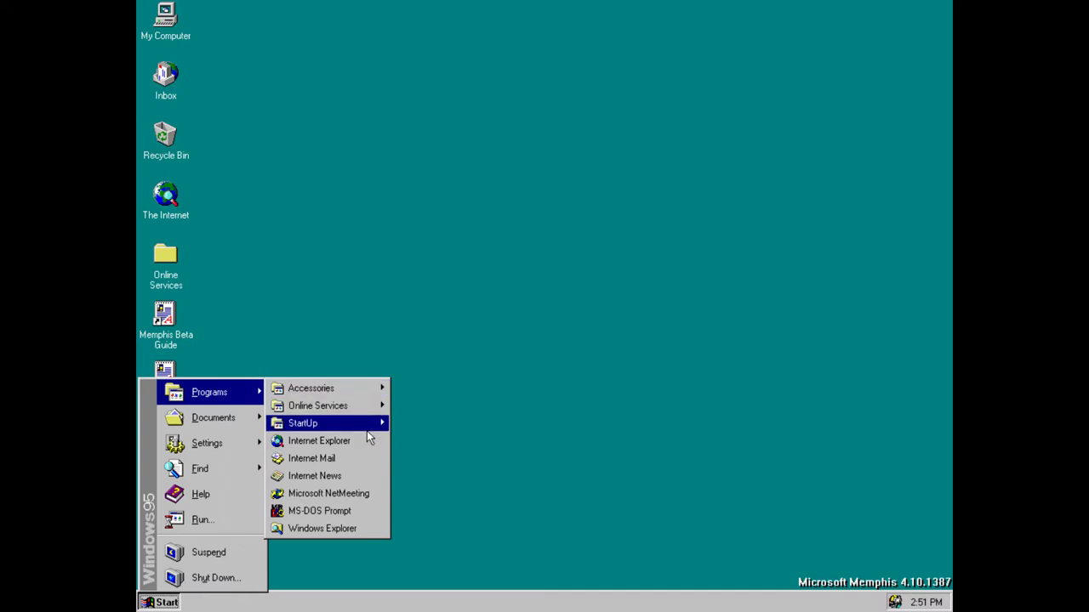
{"action": "mouse_move", "coordinate": [366, 429]}
{"action": "mouse_move", "coordinate": [369, 408]}
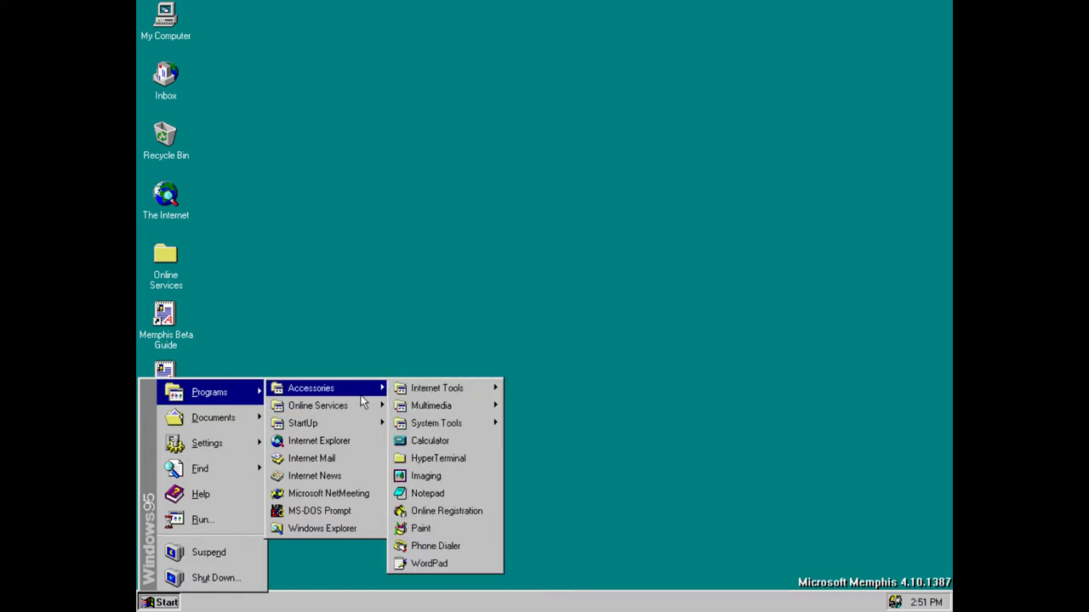
{"action": "mouse_move", "coordinate": [435, 426]}
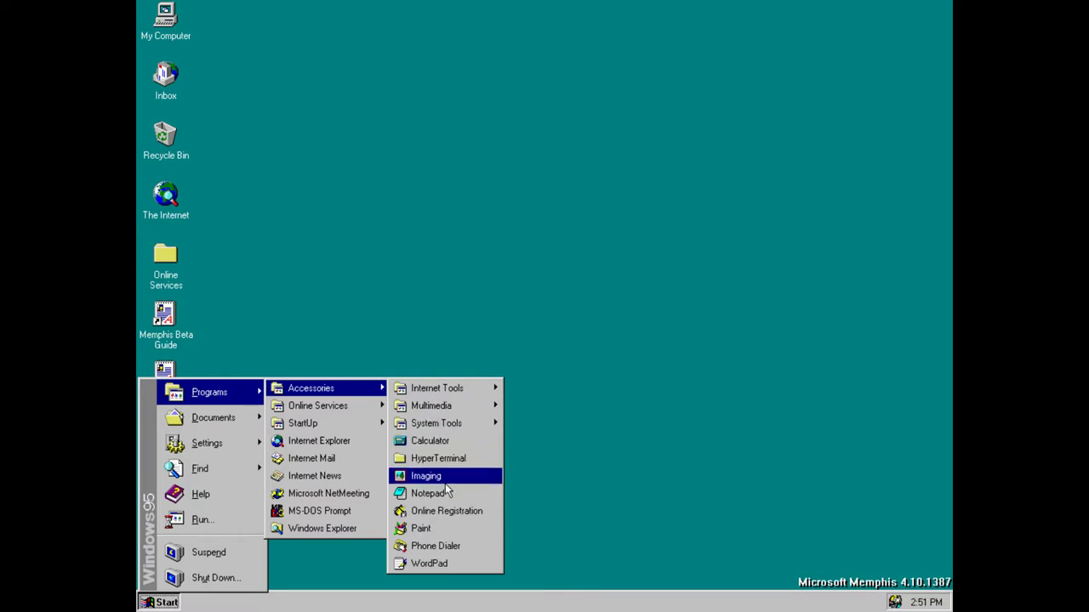
{"action": "left_click", "coordinate": [445, 443]}
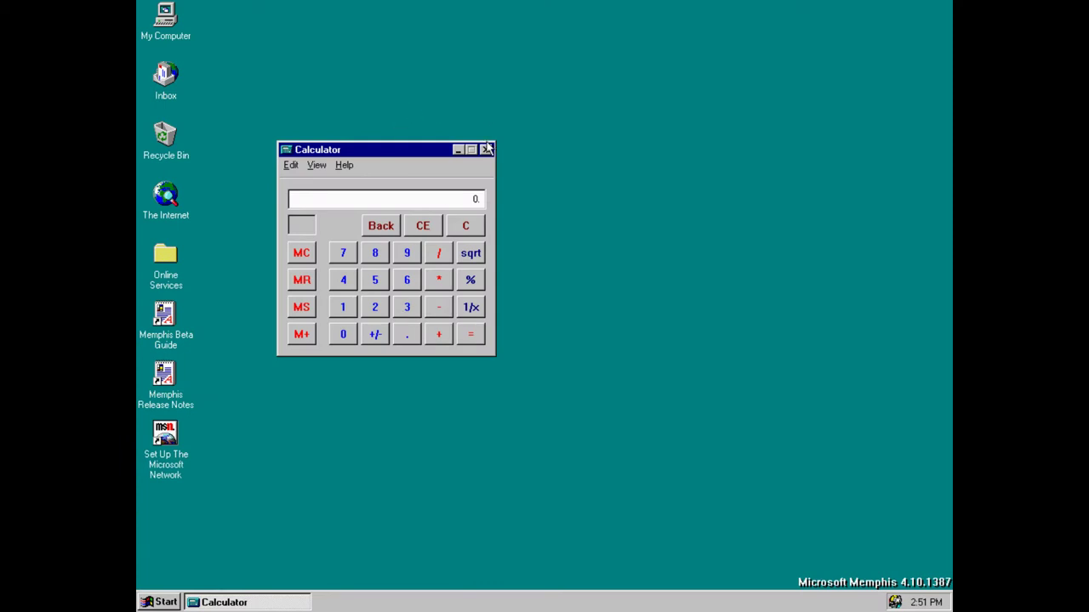
{"action": "left_click", "coordinate": [486, 150]}
Open Paint and close it again, then return to the Programs menu
{"action": "left_click", "coordinate": [166, 602]}
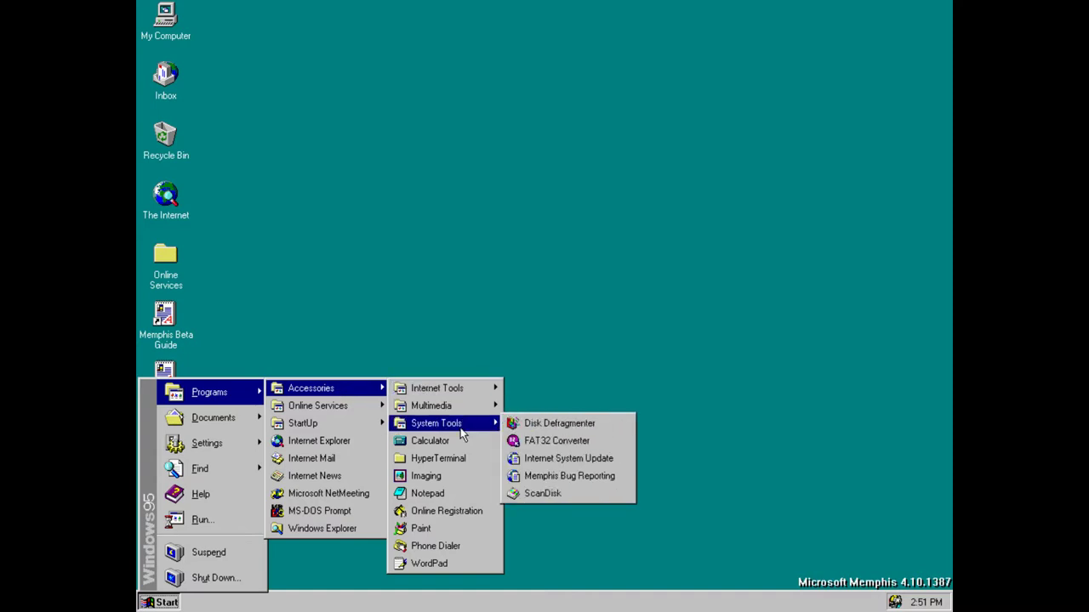
{"action": "left_click", "coordinate": [453, 530]}
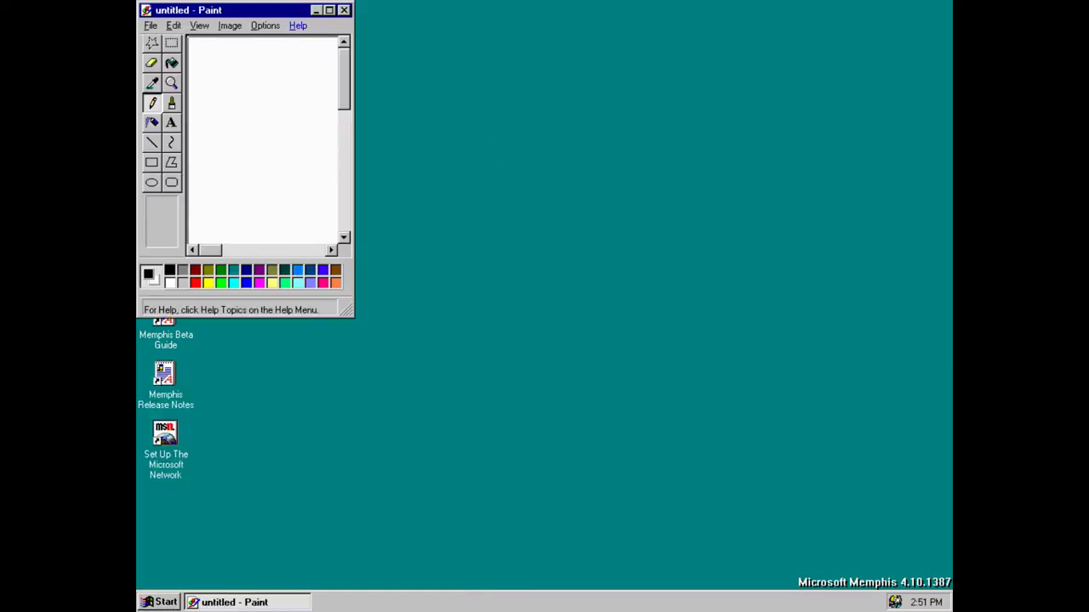
{"action": "left_click", "coordinate": [346, 10]}
{"action": "left_click", "coordinate": [159, 601]}
{"action": "mouse_move", "coordinate": [217, 392]}
{"action": "mouse_move", "coordinate": [328, 388]}
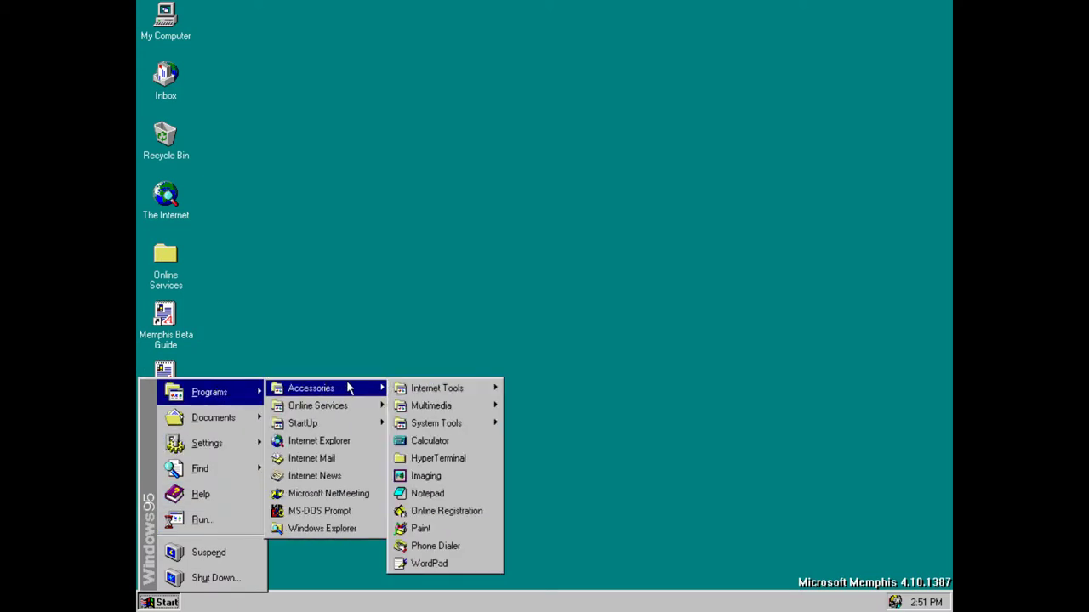
Start Notepad and type two lines: 'hello universe' and 'this is me'
{"action": "left_click", "coordinate": [451, 495]}
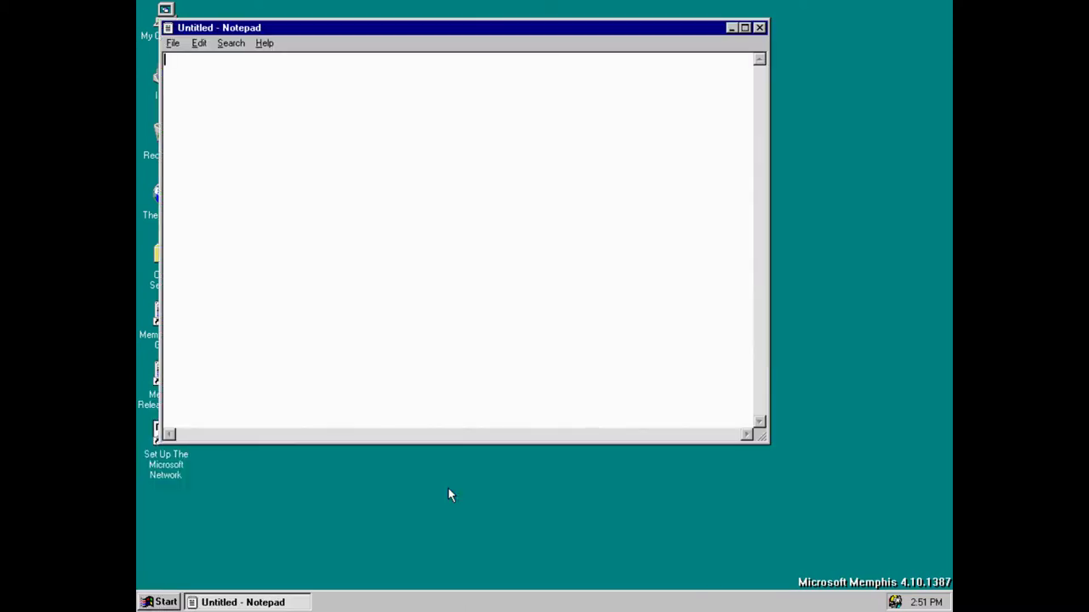
{"action": "type", "text": "hello universe"}
{"action": "key", "text": "Return"}
{"action": "type", "text": "this is me"}
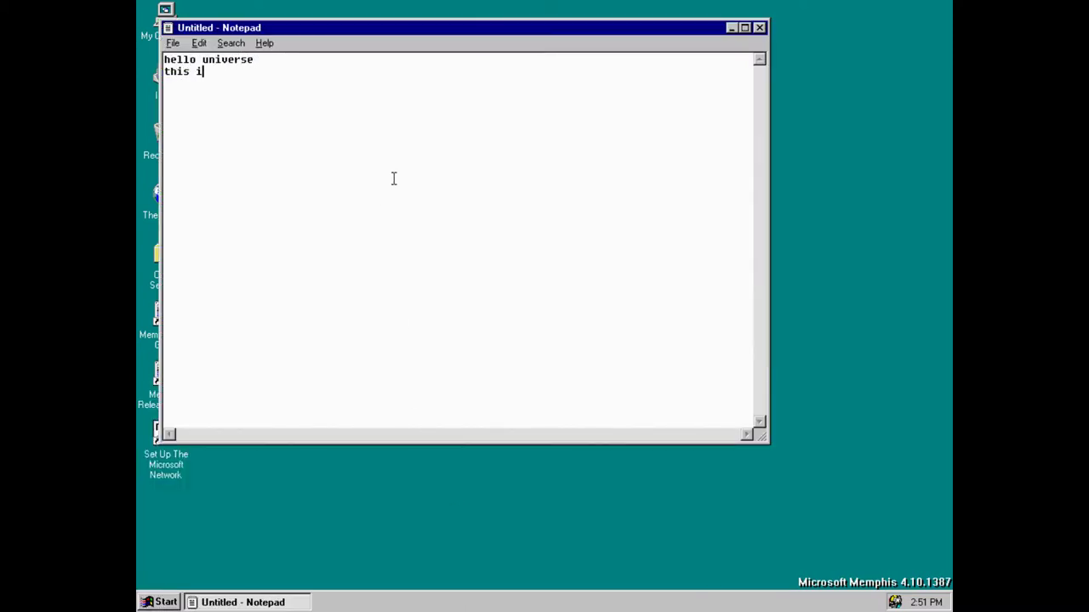
{"action": "key", "text": "Return"}
Begin saving the note and set the save location to drive Memphis (C:)
{"action": "left_click", "coordinate": [173, 43]}
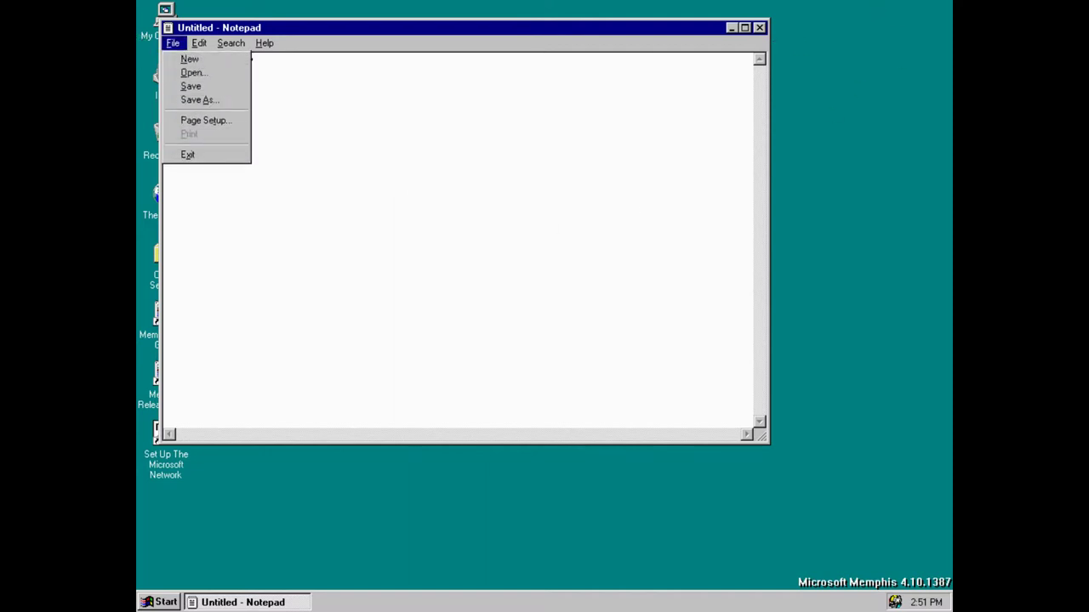
{"action": "left_click", "coordinate": [179, 85]}
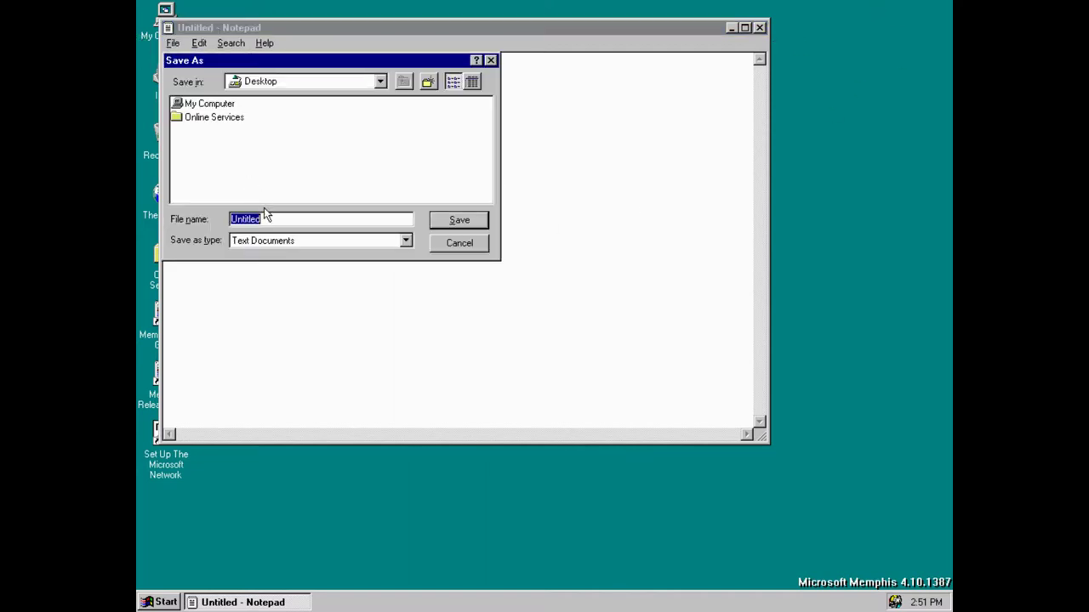
{"action": "left_click", "coordinate": [380, 81]}
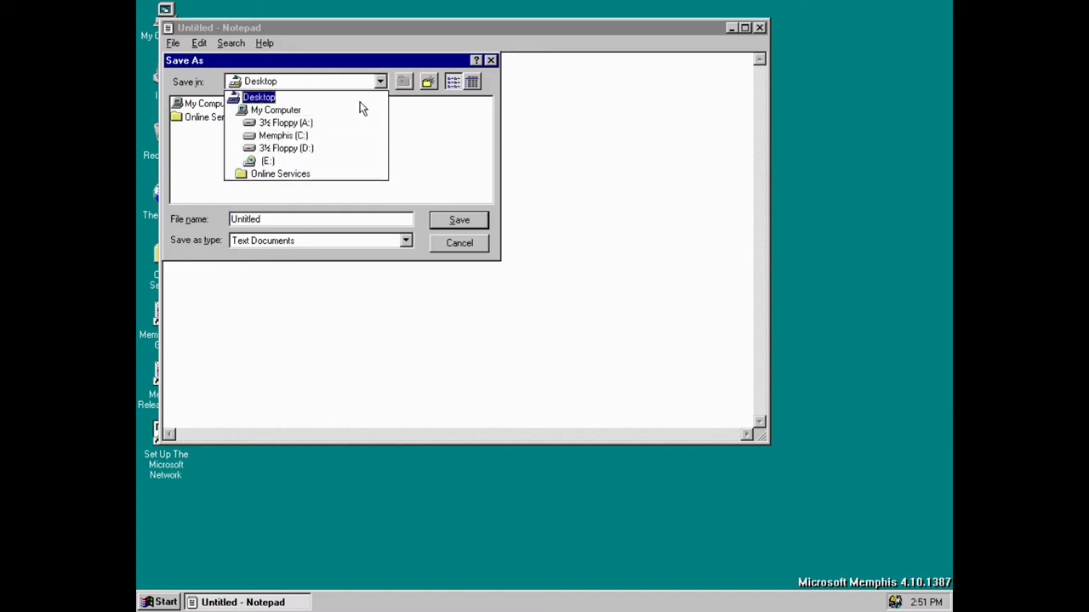
{"action": "left_click", "coordinate": [333, 136]}
Create a new 'Documents' folder on C: and save the note inside it as 'hello'
{"action": "right_click", "coordinate": [365, 157]}
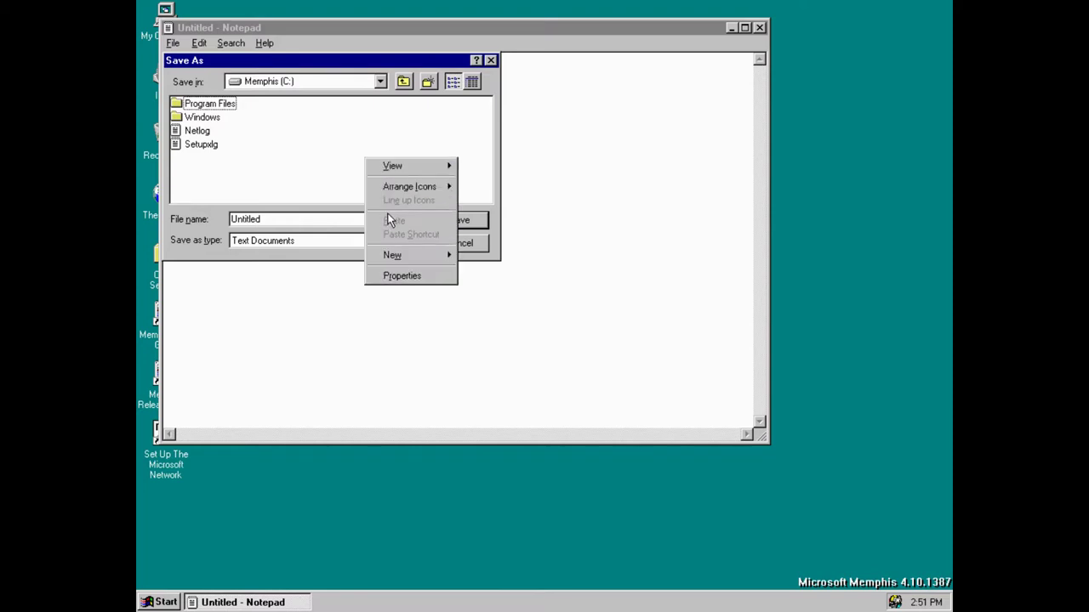
{"action": "mouse_move", "coordinate": [421, 254]}
{"action": "left_click", "coordinate": [535, 255]}
{"action": "type", "text": "Documents"}
{"action": "key", "text": "Return"}
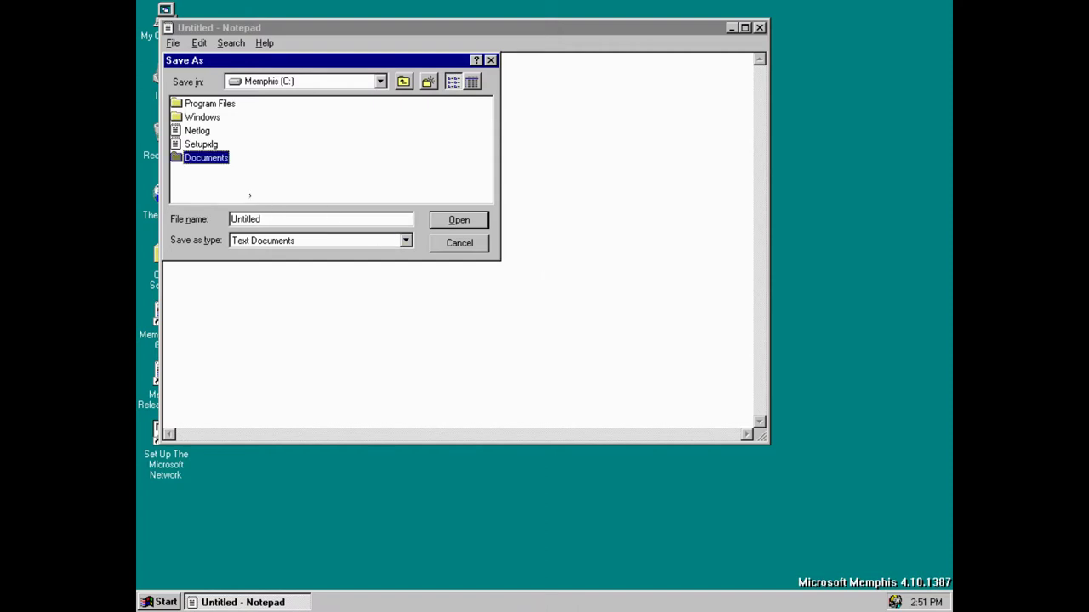
{"action": "double_click", "coordinate": [202, 157]}
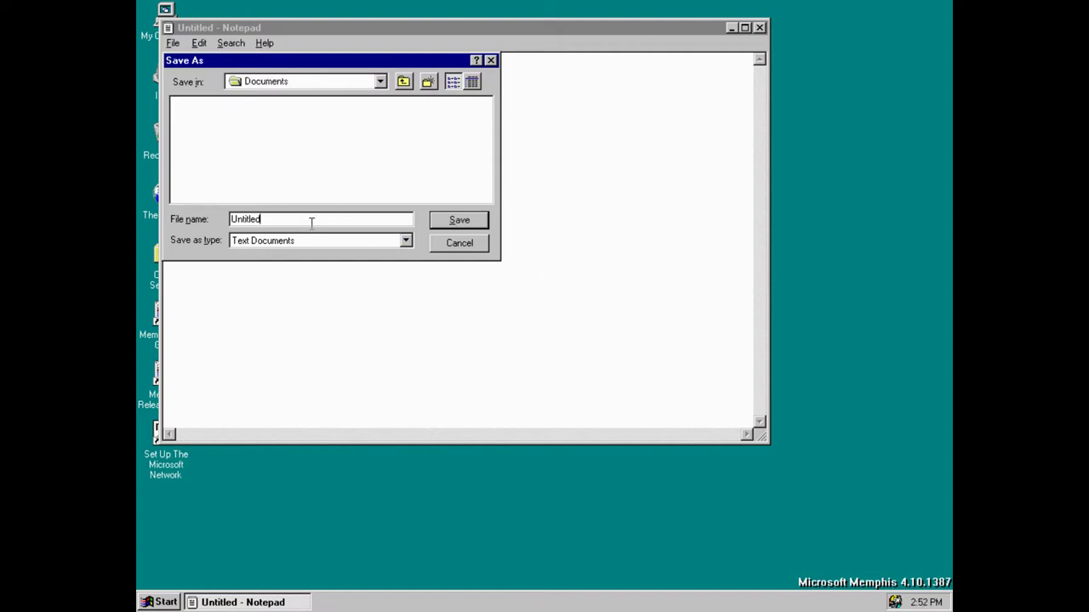
{"action": "key", "text": "BackSpace"}
{"action": "key", "text": "BackSpace"}
{"action": "key", "text": "BackSpace"}
{"action": "key", "text": "BackSpace"}
{"action": "key", "text": "BackSpace"}
{"action": "key", "text": "BackSpace"}
{"action": "key", "text": "BackSpace"}
{"action": "key", "text": "BackSpace"}
{"action": "type", "text": "hello"}
{"action": "key", "text": "Return"}
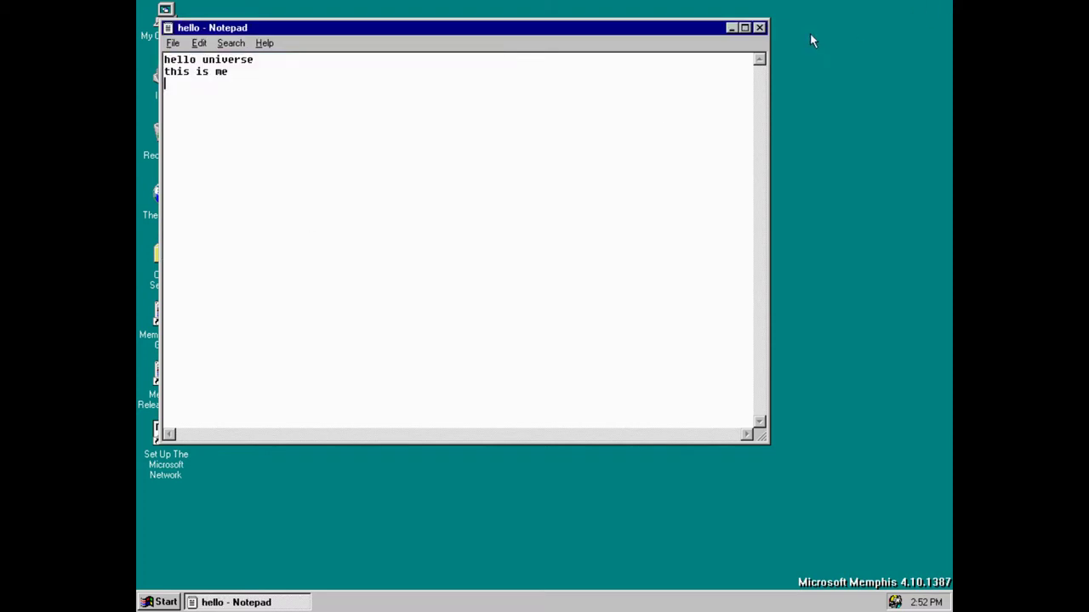
Close the hello note and open Control Panel via Start > Settings
{"action": "left_click", "coordinate": [759, 28]}
{"action": "left_click", "coordinate": [162, 602]}
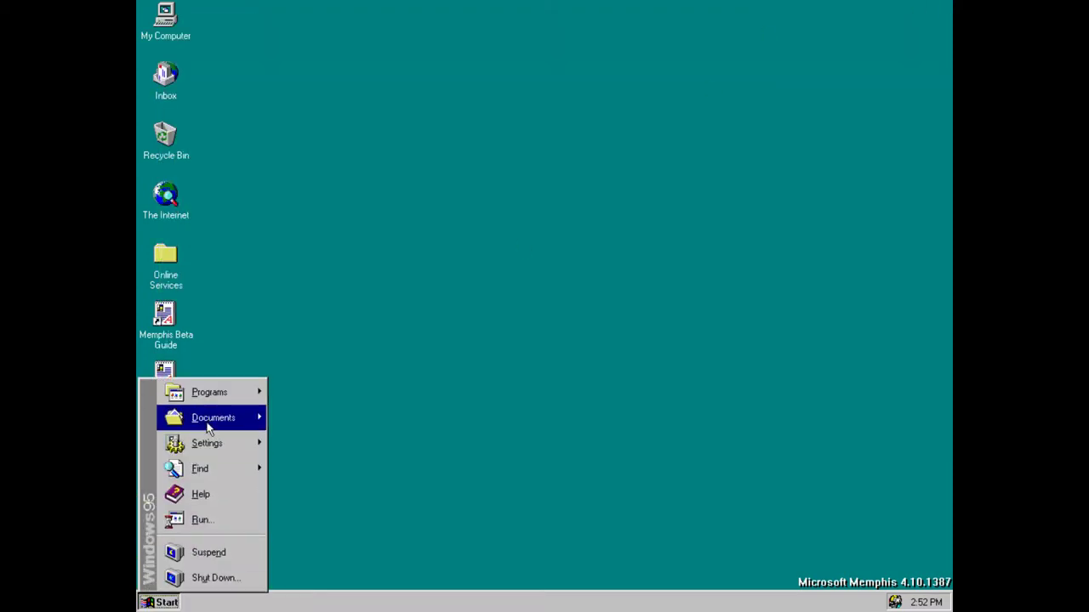
{"action": "mouse_move", "coordinate": [219, 400]}
{"action": "mouse_move", "coordinate": [318, 392]}
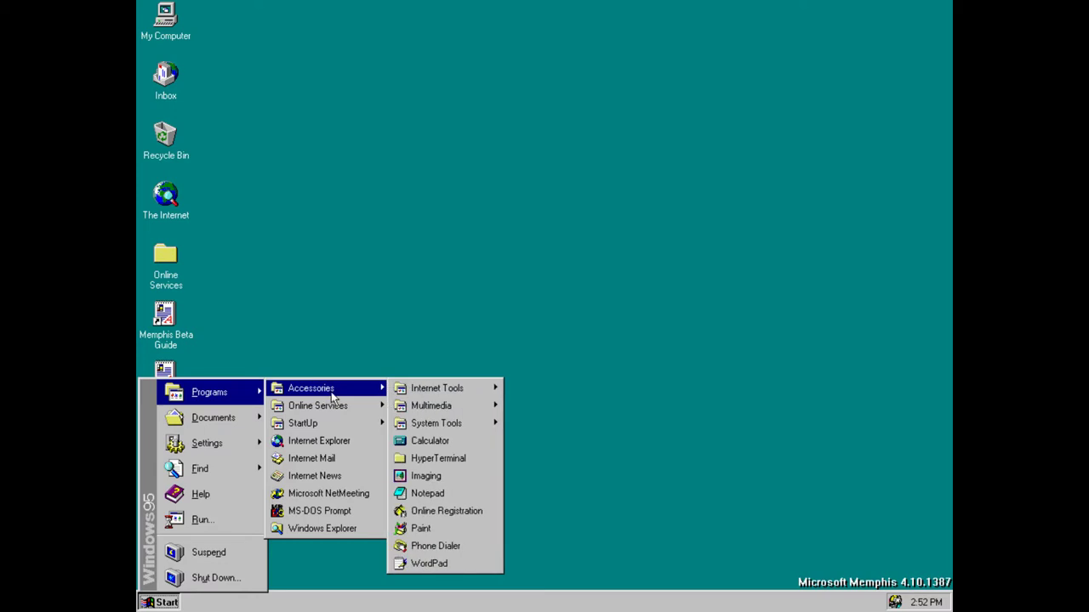
{"action": "mouse_move", "coordinate": [465, 430]}
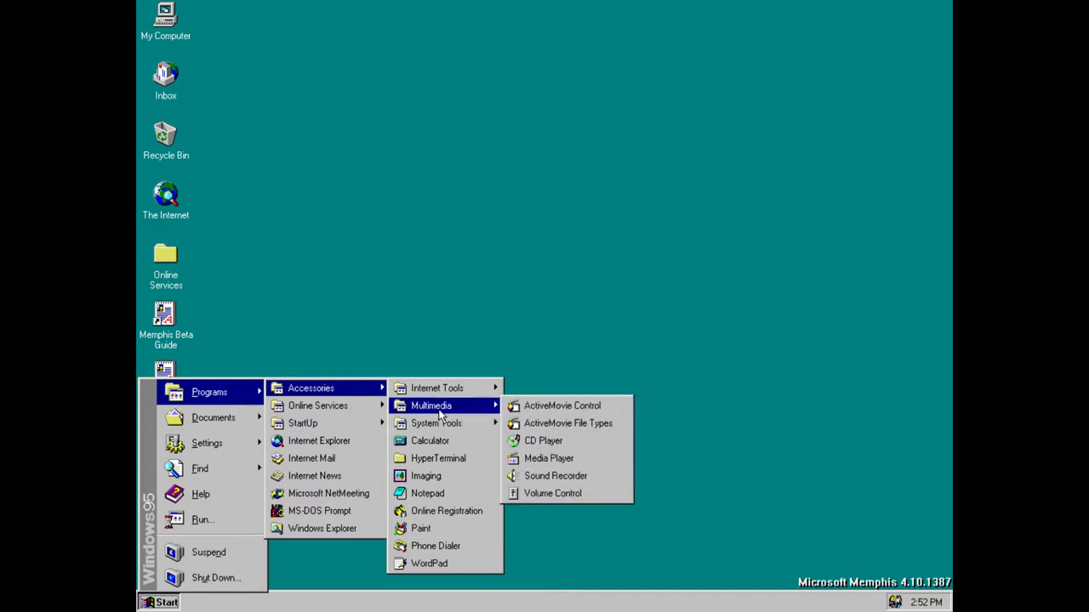
{"action": "mouse_move", "coordinate": [353, 412]}
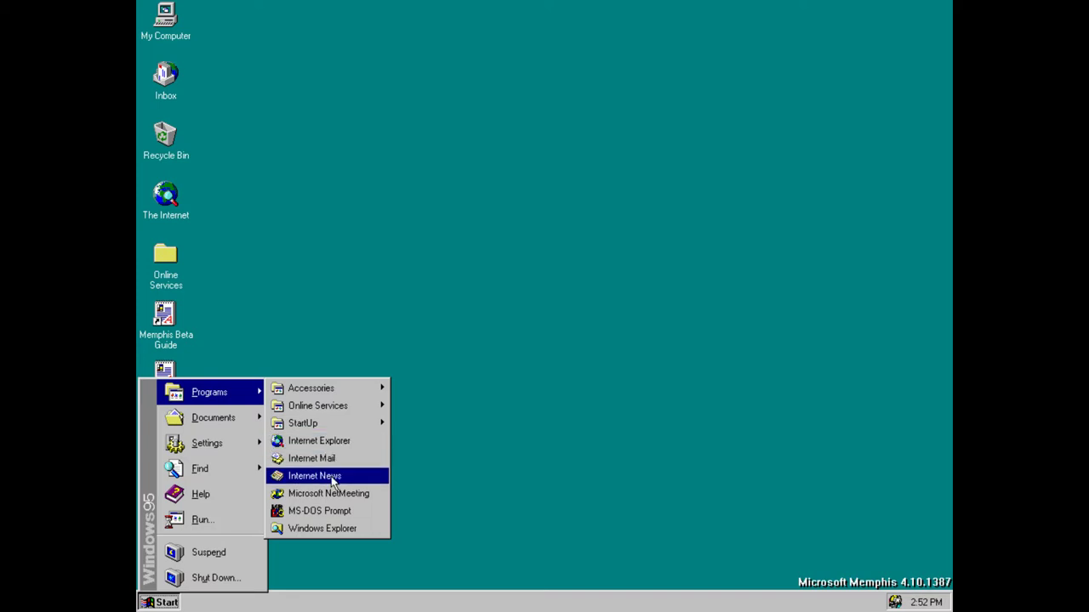
{"action": "mouse_move", "coordinate": [187, 423]}
{"action": "mouse_move", "coordinate": [195, 447]}
{"action": "left_click", "coordinate": [300, 439]}
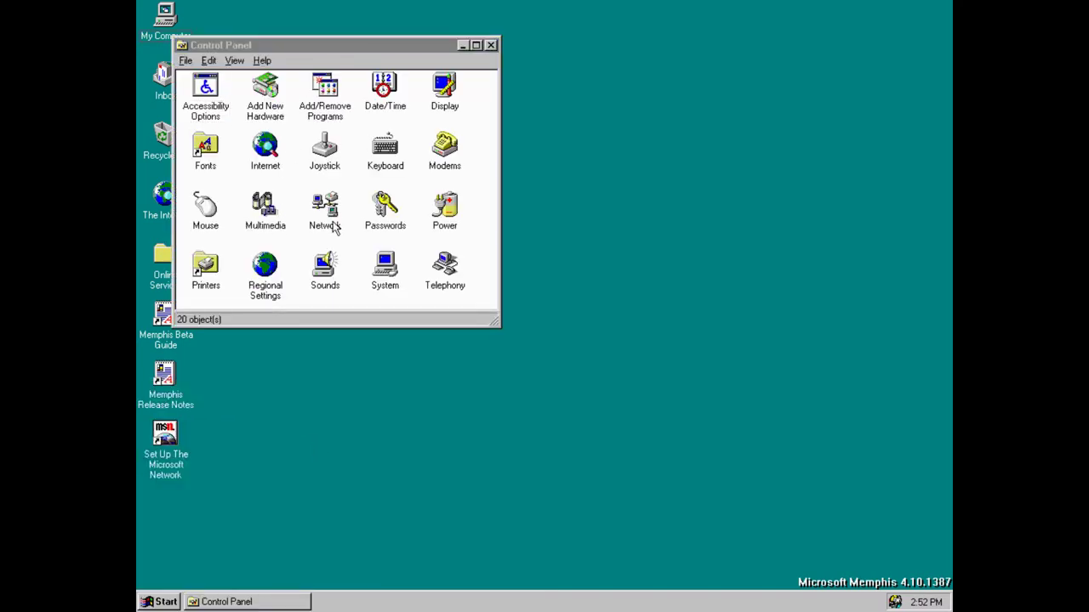
Open Network settings, browse the adapter list for a new component, then cancel out
{"action": "double_click", "coordinate": [330, 223]}
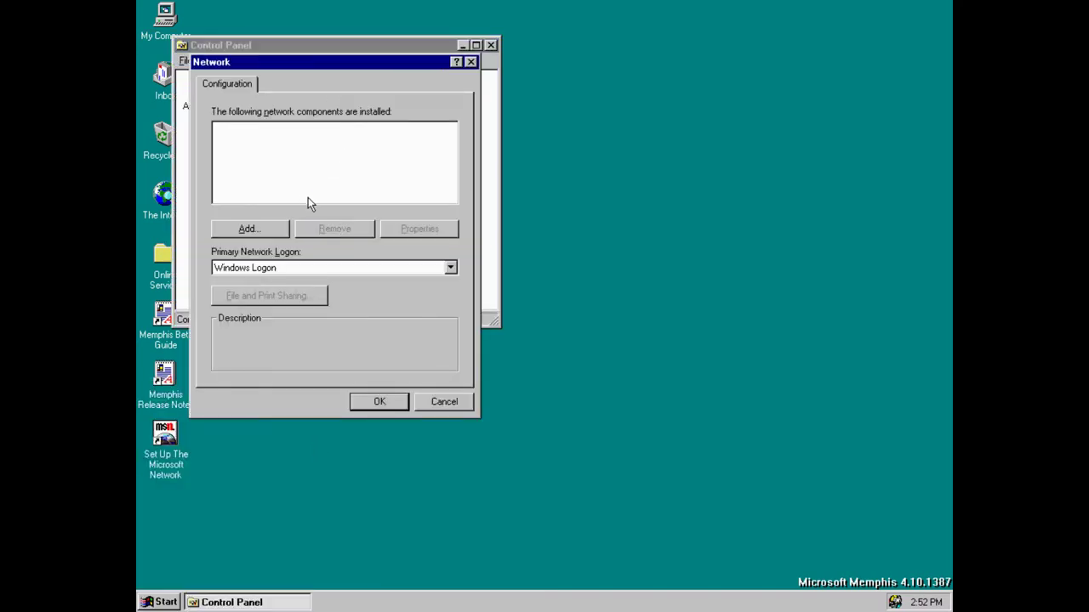
{"action": "left_click", "coordinate": [281, 234]}
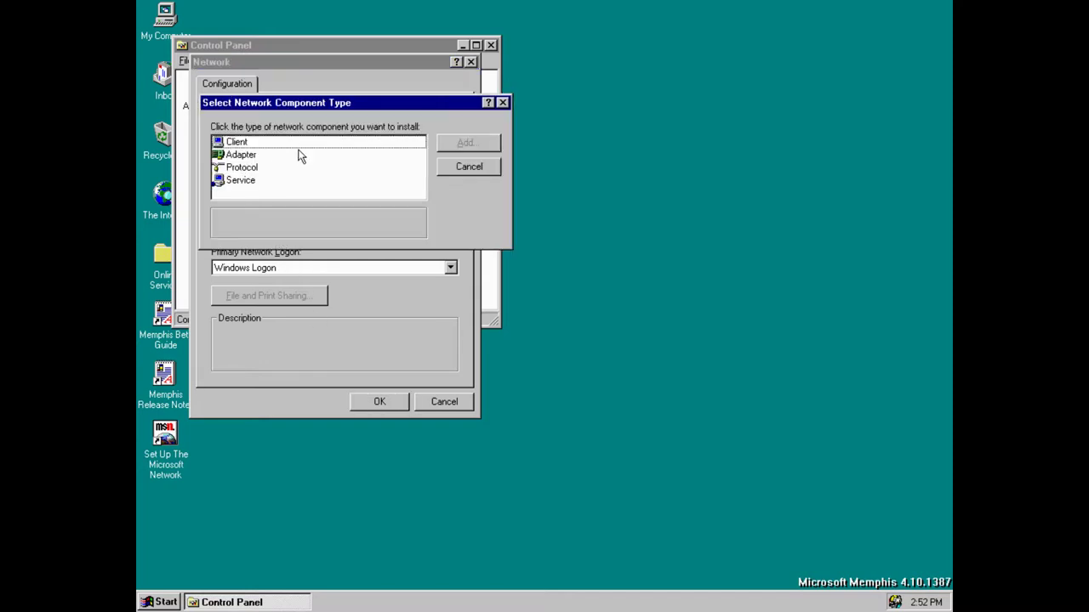
{"action": "left_click", "coordinate": [264, 158]}
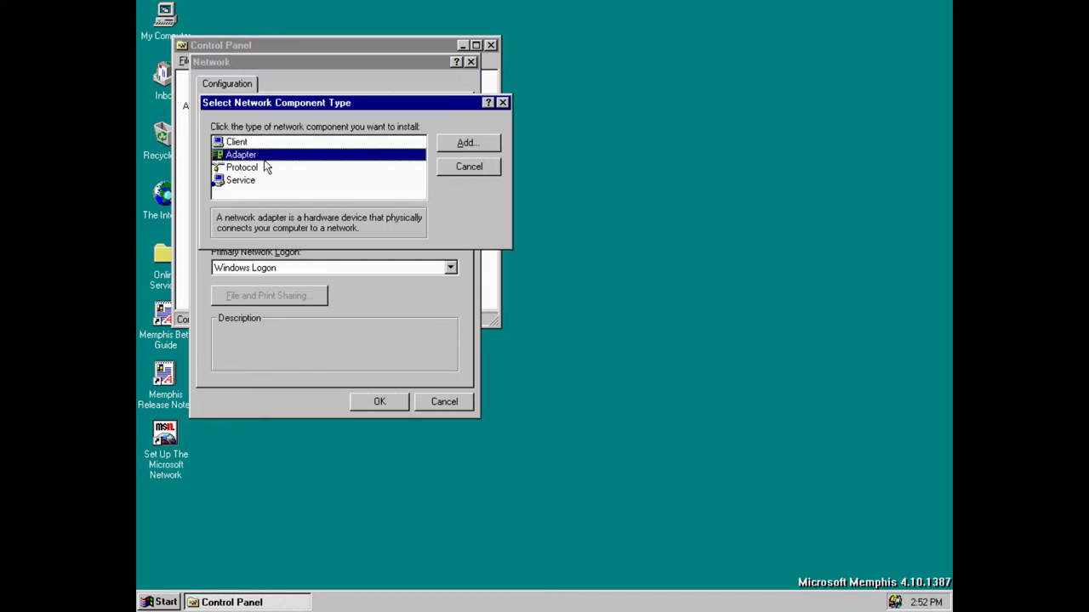
{"action": "left_click", "coordinate": [461, 147]}
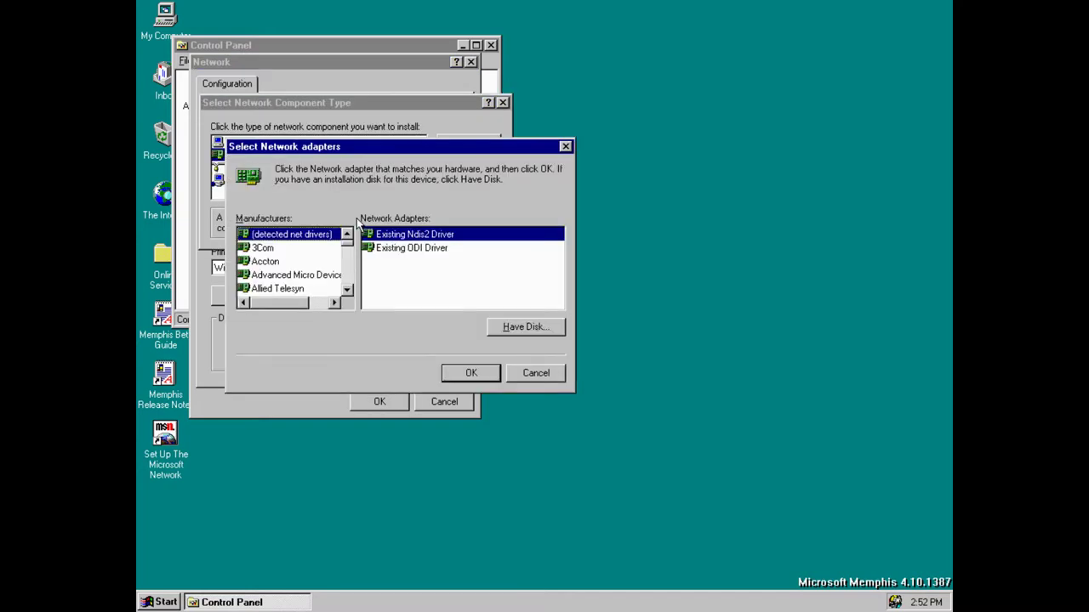
{"action": "type", "text": "art"}
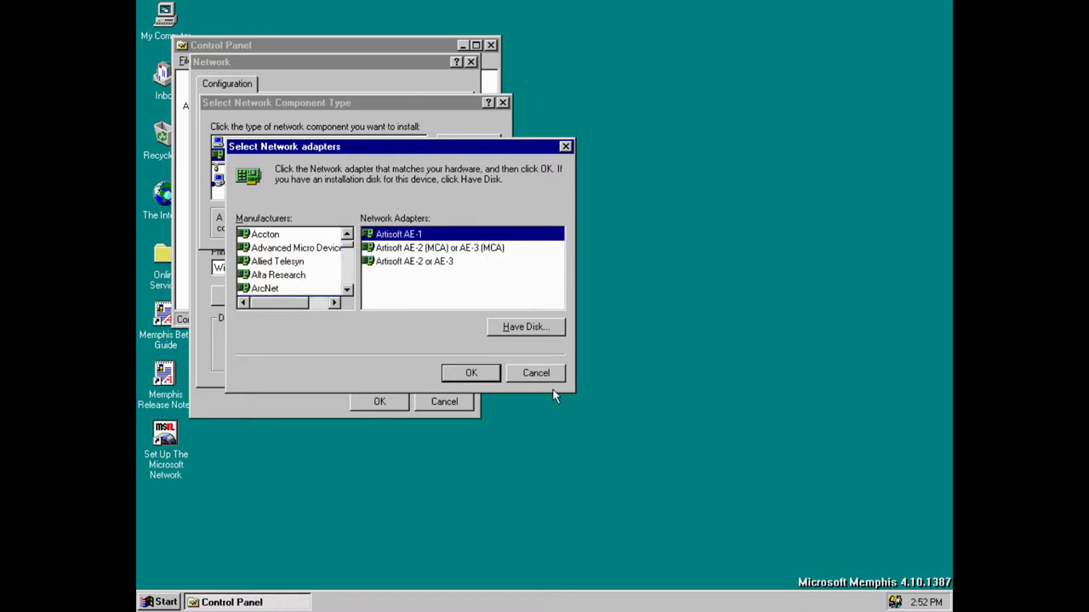
{"action": "left_click", "coordinate": [542, 379]}
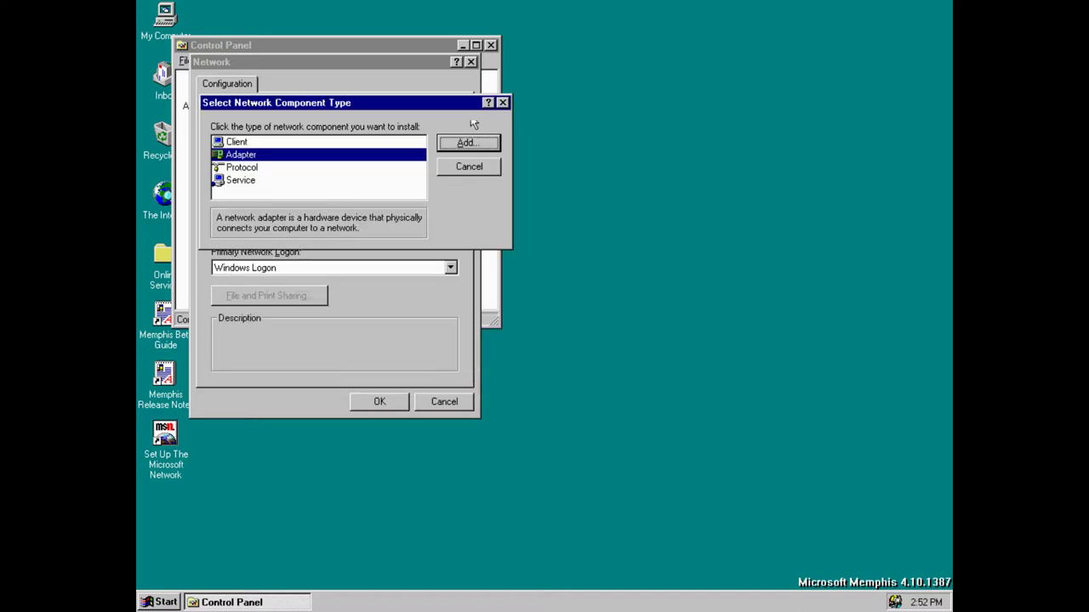
{"action": "left_click", "coordinate": [503, 103]}
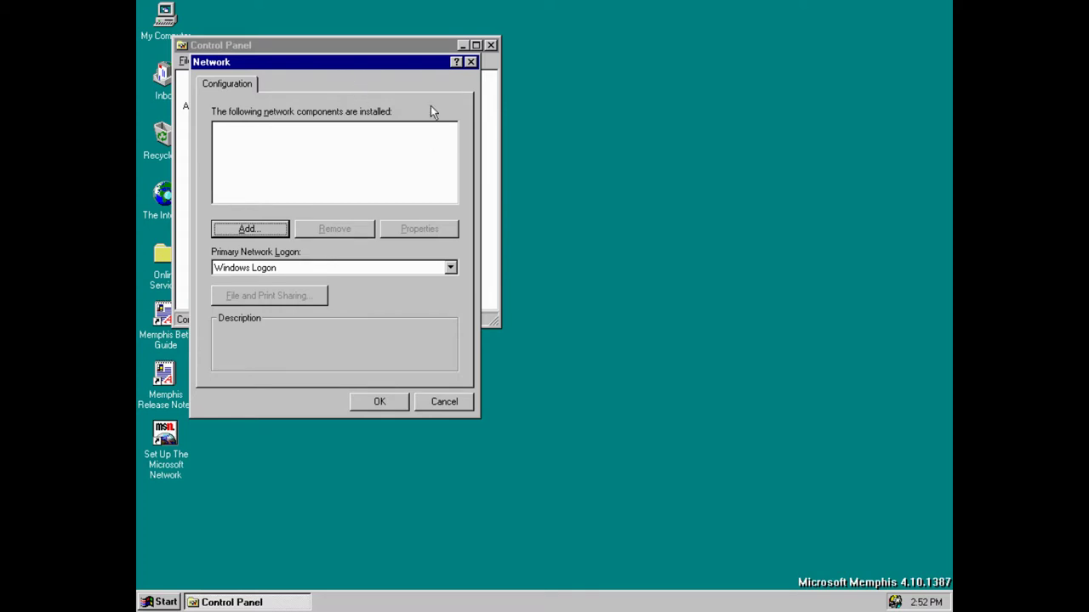
Close the Network settings and right-click the Display icon in Control Panel
{"action": "left_click", "coordinate": [484, 65]}
{"action": "left_click", "coordinate": [384, 364]}
{"action": "left_click", "coordinate": [470, 62]}
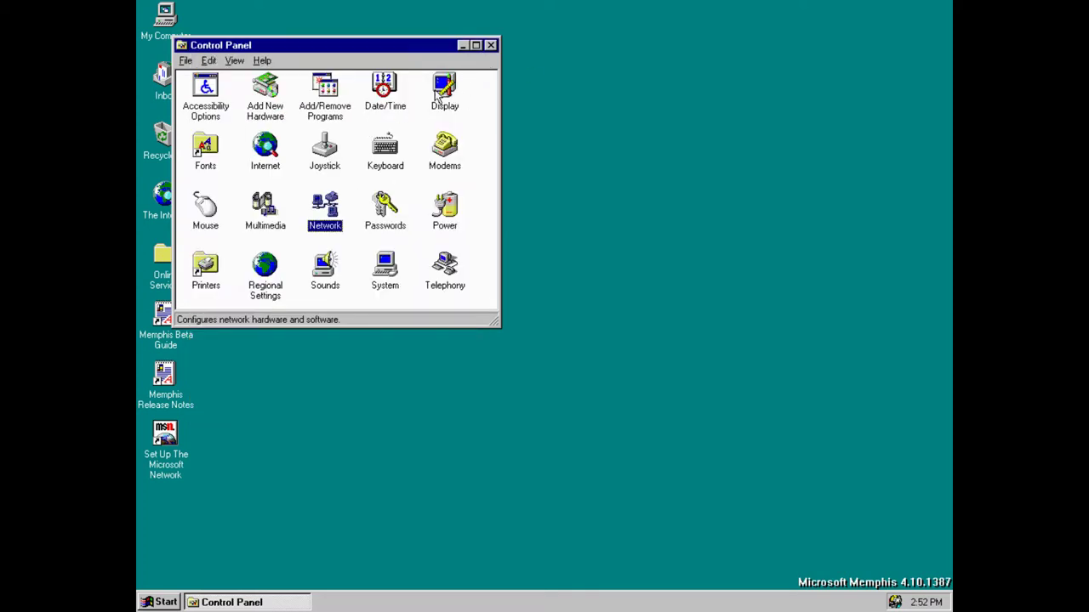
{"action": "left_click", "coordinate": [453, 91]}
{"action": "right_click", "coordinate": [445, 88]}
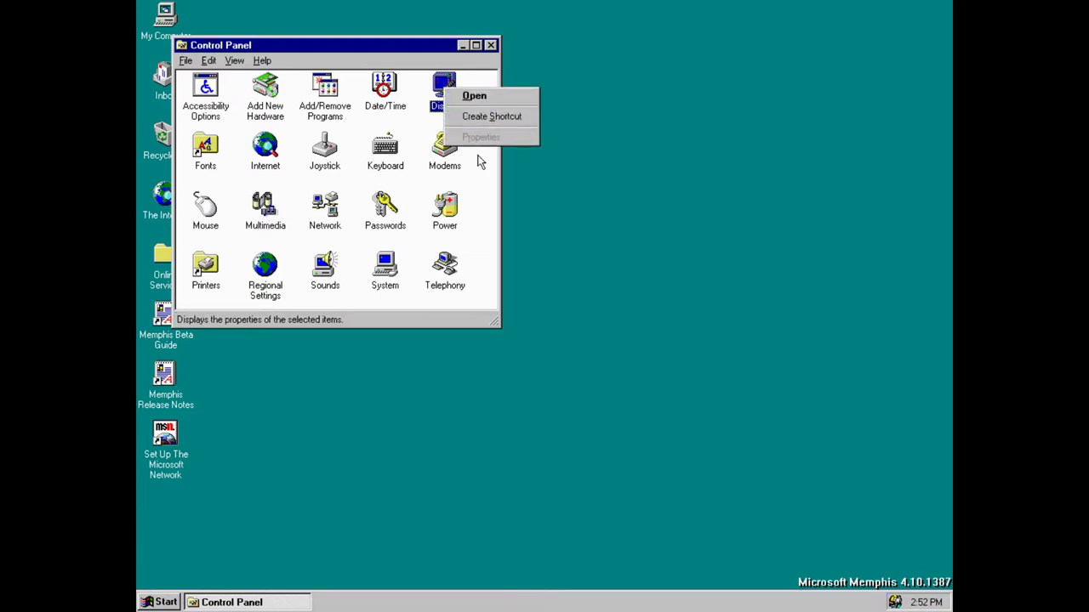
Open Display Properties and try the Waffle's Revenge and Triangles patterns and tiled Houndstooth wallpaper
{"action": "left_click", "coordinate": [498, 99]}
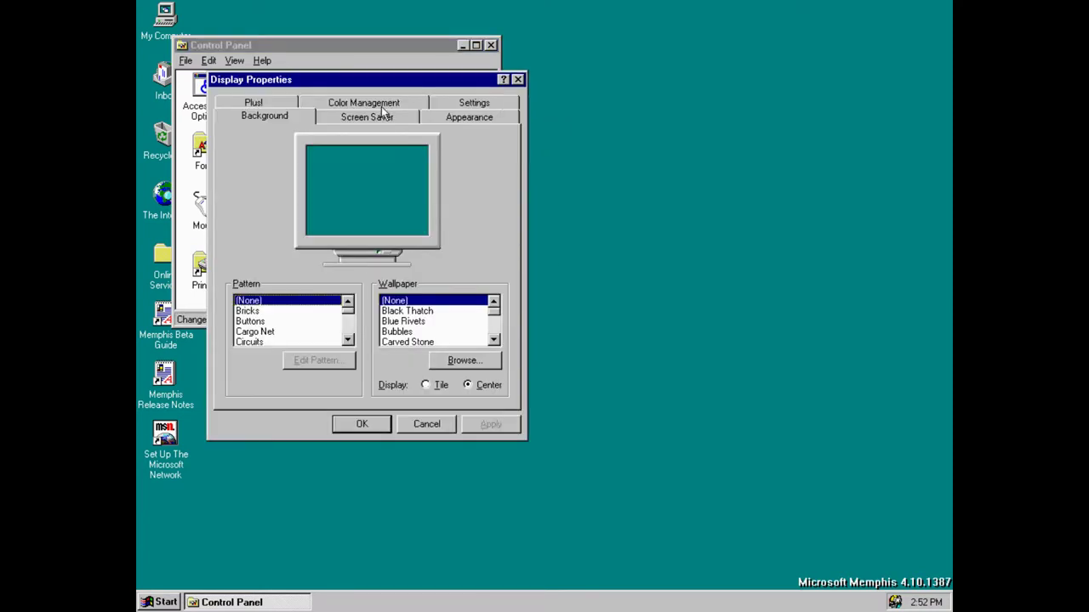
{"action": "left_click_drag", "start_coordinate": [347, 308], "coordinate": [349, 340]}
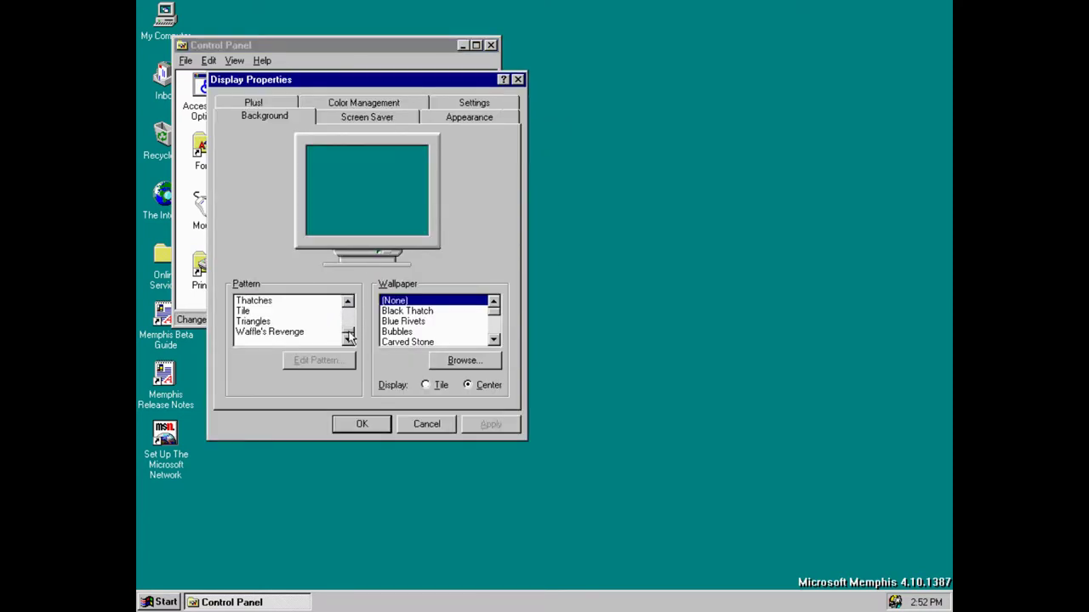
{"action": "left_click", "coordinate": [285, 333]}
{"action": "left_click", "coordinate": [314, 323]}
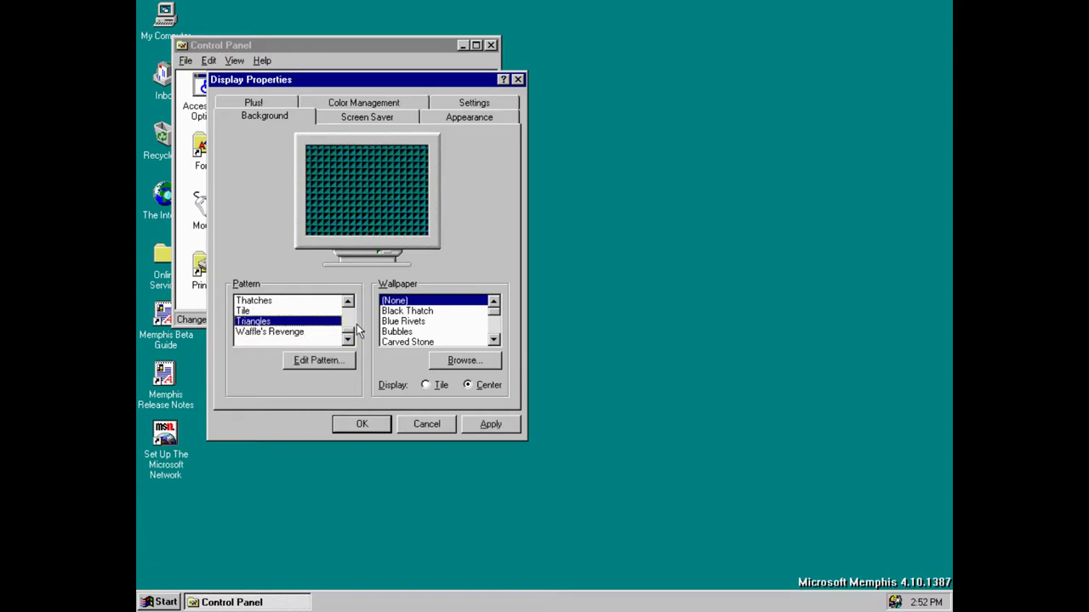
{"action": "scroll", "coordinate": [354, 330], "scroll_direction": "up", "scroll_amount": 1}
{"action": "scroll", "coordinate": [436, 322], "scroll_direction": "down", "scroll_amount": 1}
{"action": "left_click", "coordinate": [482, 330]}
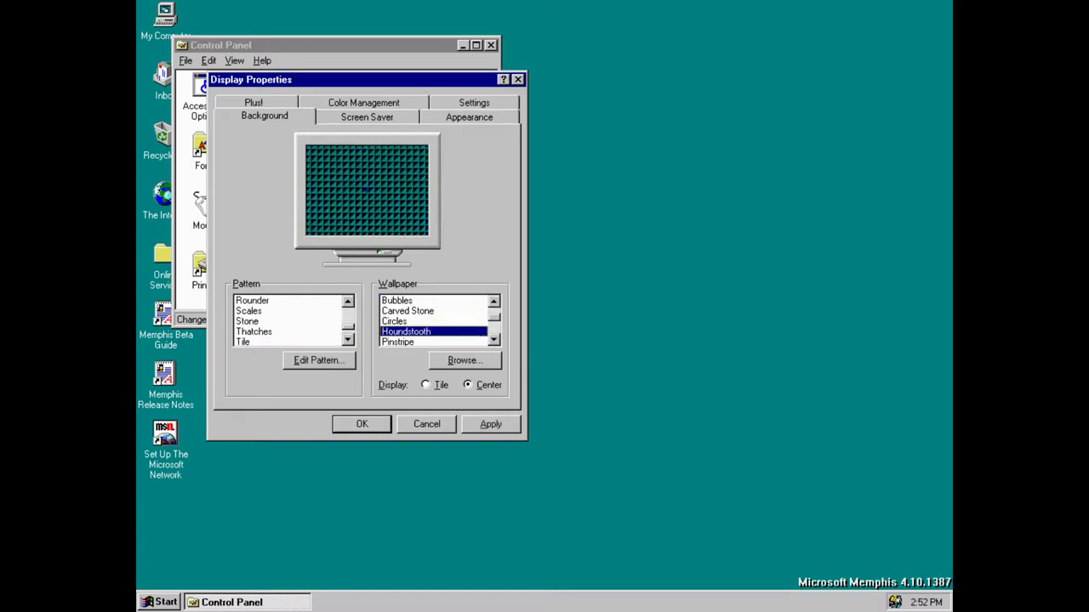
{"action": "left_click_drag", "start_coordinate": [497, 315], "coordinate": [497, 340]}
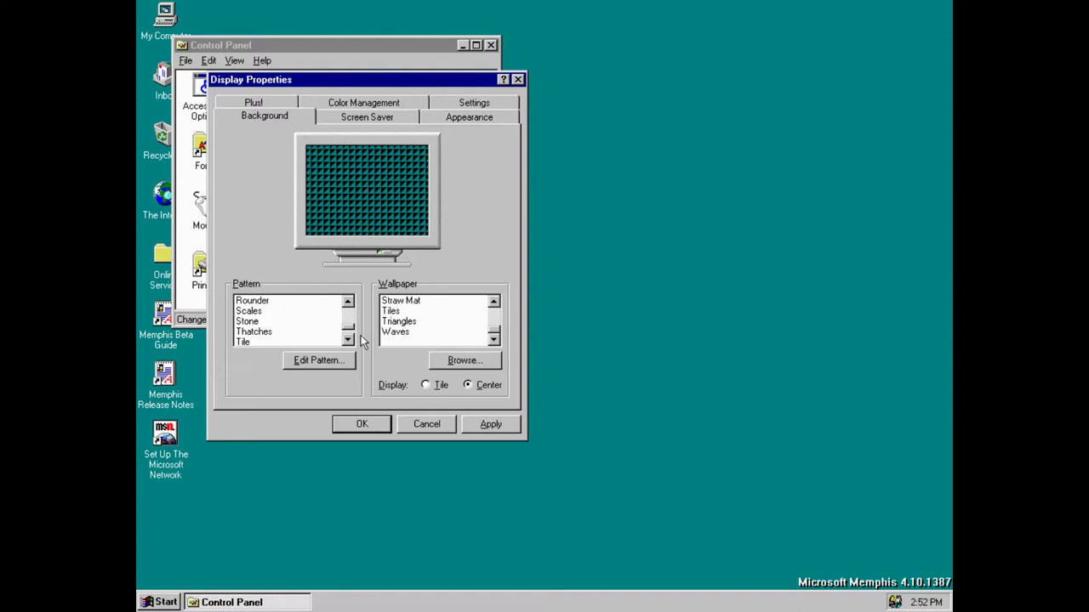
{"action": "left_click", "coordinate": [426, 384]}
Preview Triangles, Straw Mat, Black Thatch, Carved Stone, Waves, Houndstooth and Pinstripe wallpapers, settling on Setup
{"action": "left_click", "coordinate": [417, 321]}
{"action": "left_click", "coordinate": [460, 303]}
{"action": "mouse_move", "coordinate": [494, 330]}
{"action": "left_mouse_down"}
{"action": "mouse_move", "coordinate": [495, 308]}
{"action": "mouse_move", "coordinate": [494, 334]}
{"action": "left_mouse_up"}
{"action": "left_click", "coordinate": [430, 312]}
{"action": "left_click", "coordinate": [442, 341]}
{"action": "left_click", "coordinate": [476, 332]}
{"action": "left_click", "coordinate": [434, 302]}
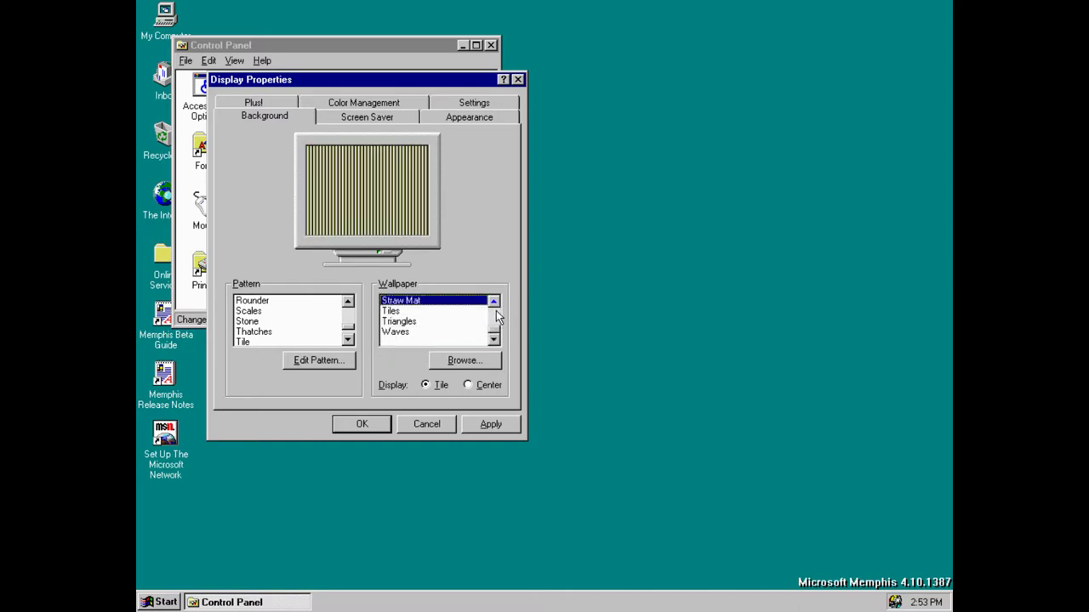
{"action": "left_click", "coordinate": [497, 317]}
{"action": "left_click", "coordinate": [444, 330]}
{"action": "left_click", "coordinate": [436, 311]}
{"action": "left_click", "coordinate": [426, 322]}
{"action": "left_click", "coordinate": [421, 331]}
Apply the Setup wallpaper centred, then switch it to Tile and apply again
{"action": "left_click", "coordinate": [475, 424]}
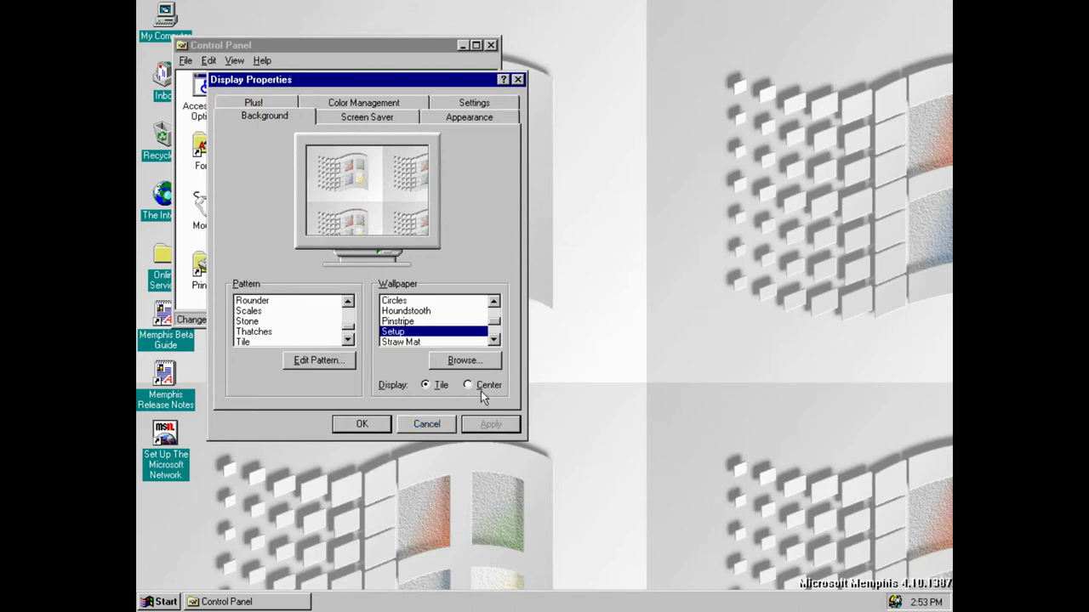
{"action": "left_click", "coordinate": [469, 384]}
{"action": "left_click", "coordinate": [481, 423]}
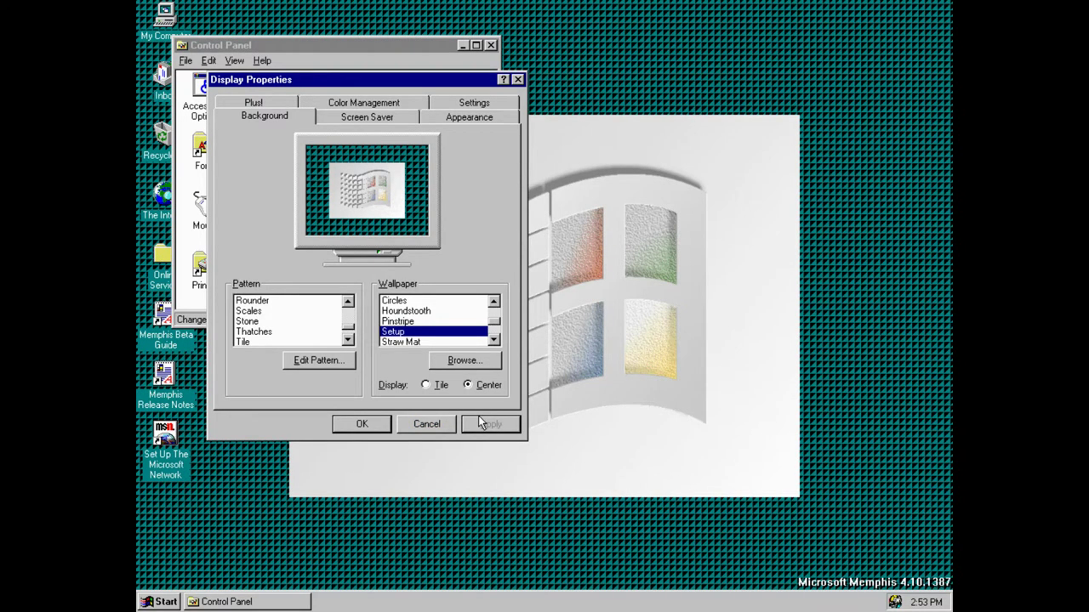
{"action": "left_click", "coordinate": [439, 384]}
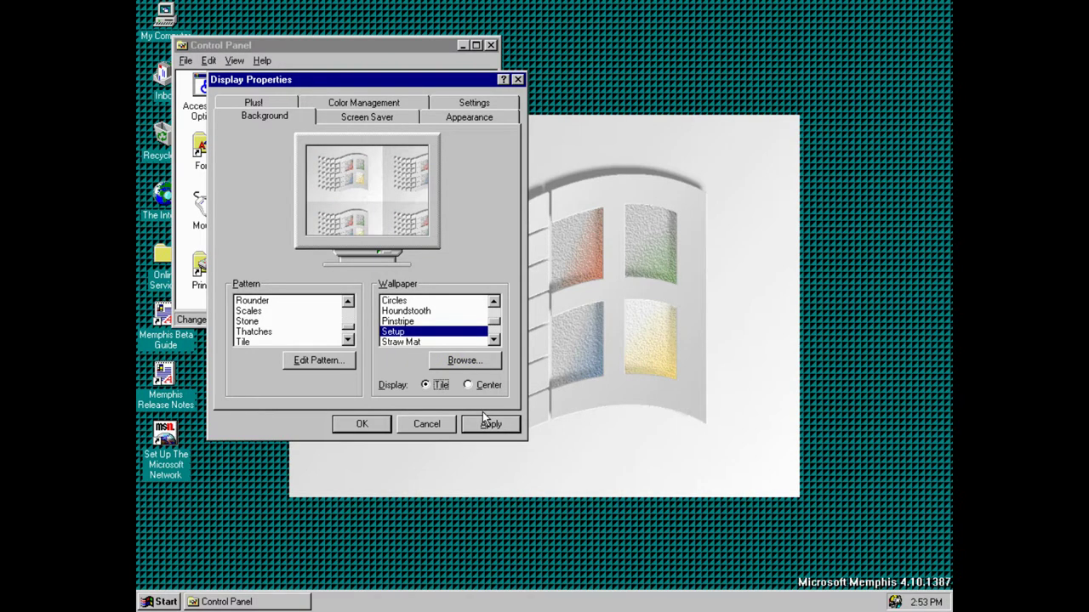
{"action": "left_click", "coordinate": [486, 417]}
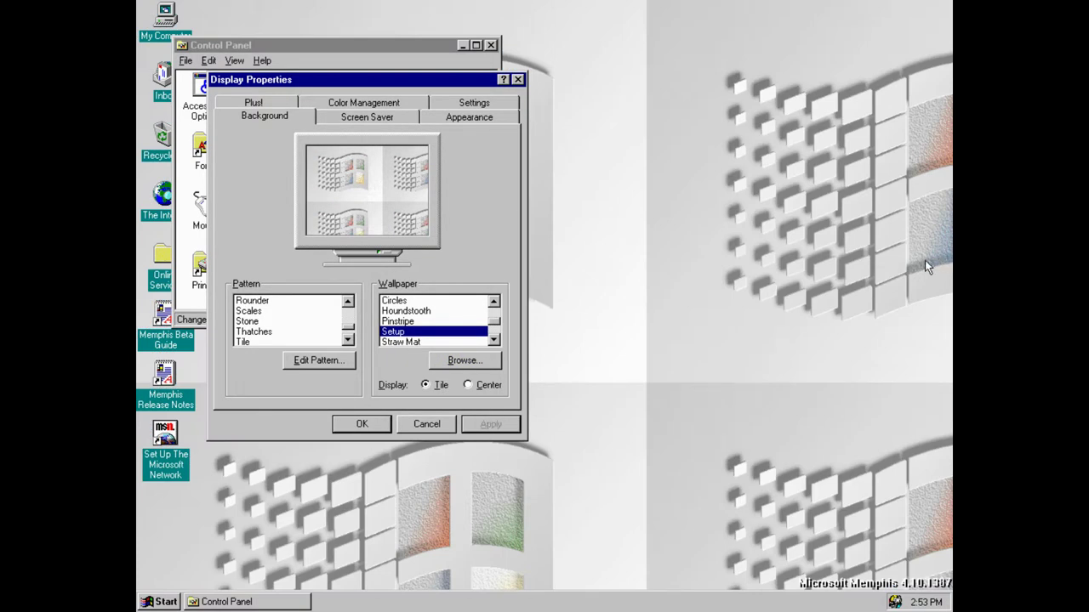
On the Screen Saver tab, preview 3D Flower Box, 3D Flying Objects and 3D Maze
{"action": "left_click", "coordinate": [352, 119]}
{"action": "left_click", "coordinate": [355, 301]}
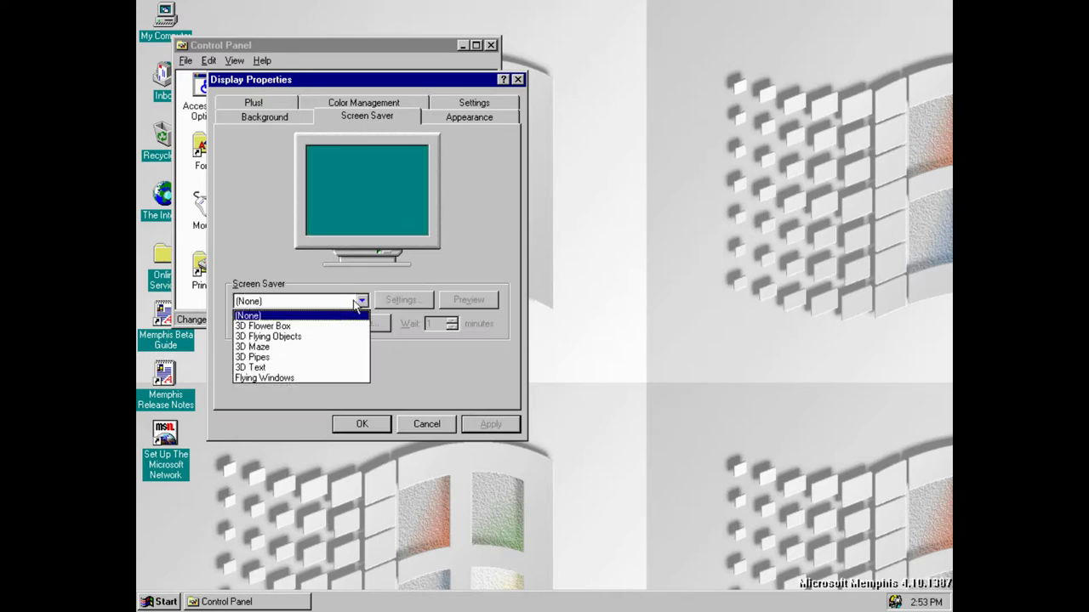
{"action": "left_click", "coordinate": [313, 325]}
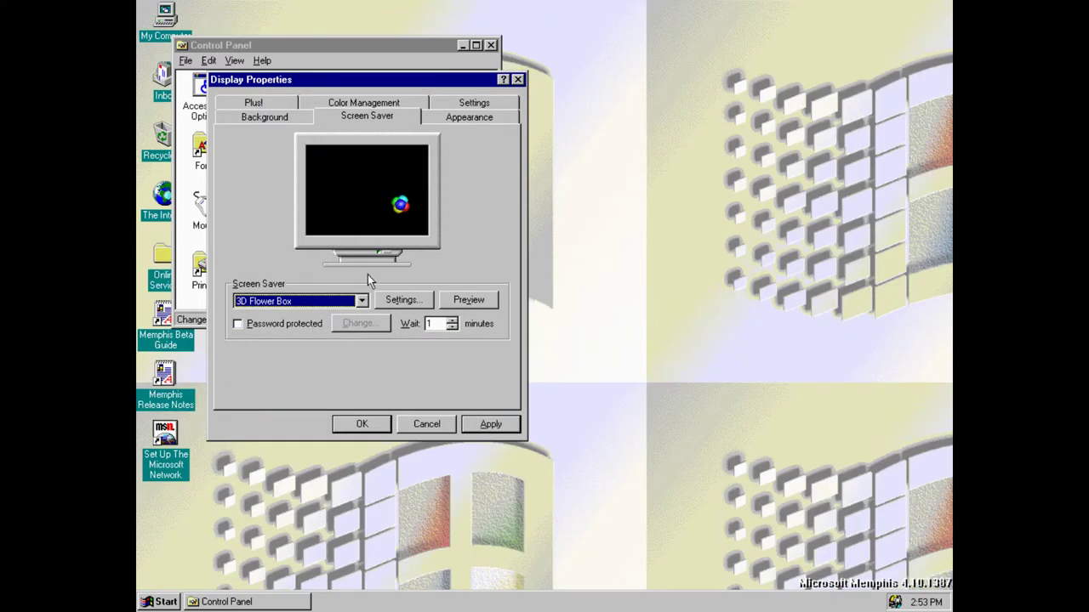
{"action": "left_click", "coordinate": [362, 301]}
{"action": "left_click", "coordinate": [332, 335]}
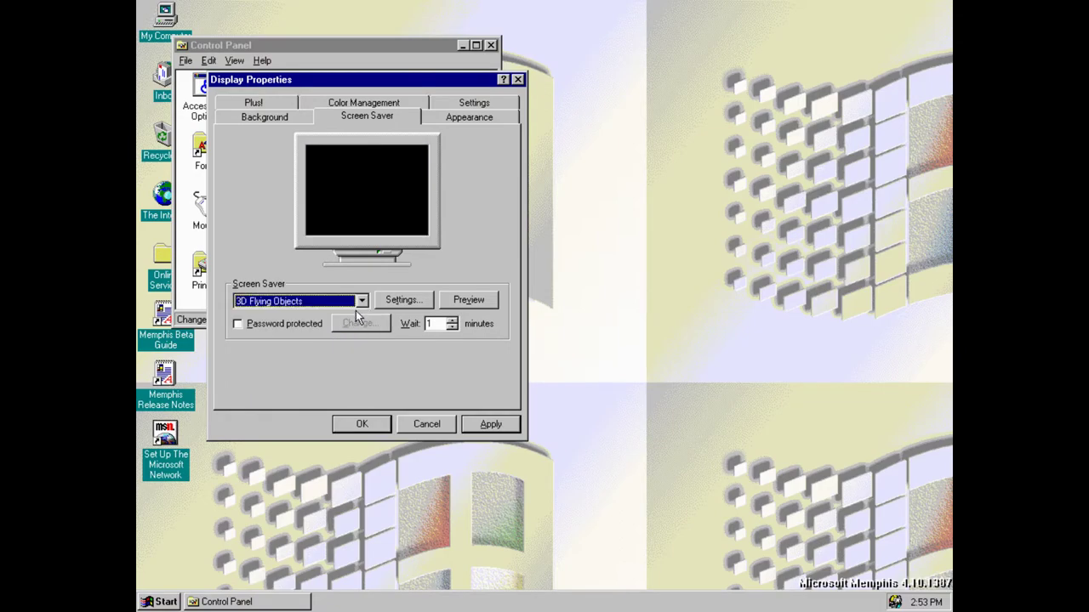
{"action": "left_click", "coordinate": [361, 302]}
{"action": "left_click", "coordinate": [332, 347]}
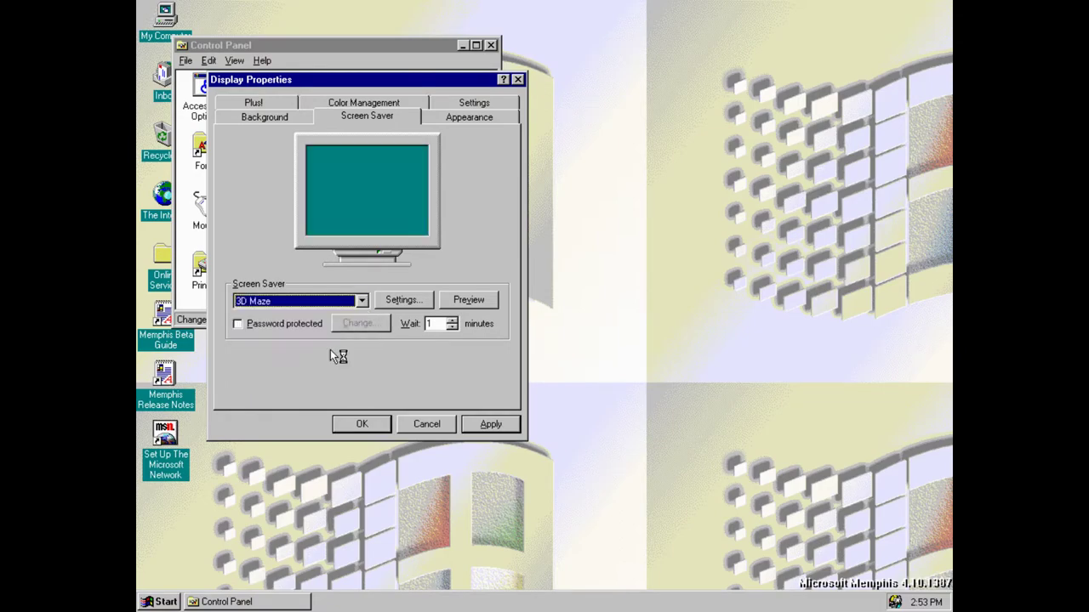
{"action": "left_click", "coordinate": [468, 300]}
Preview the 3D Pipes and 3D Text savers, then choose 3D Maze again
{"action": "left_click", "coordinate": [361, 301]}
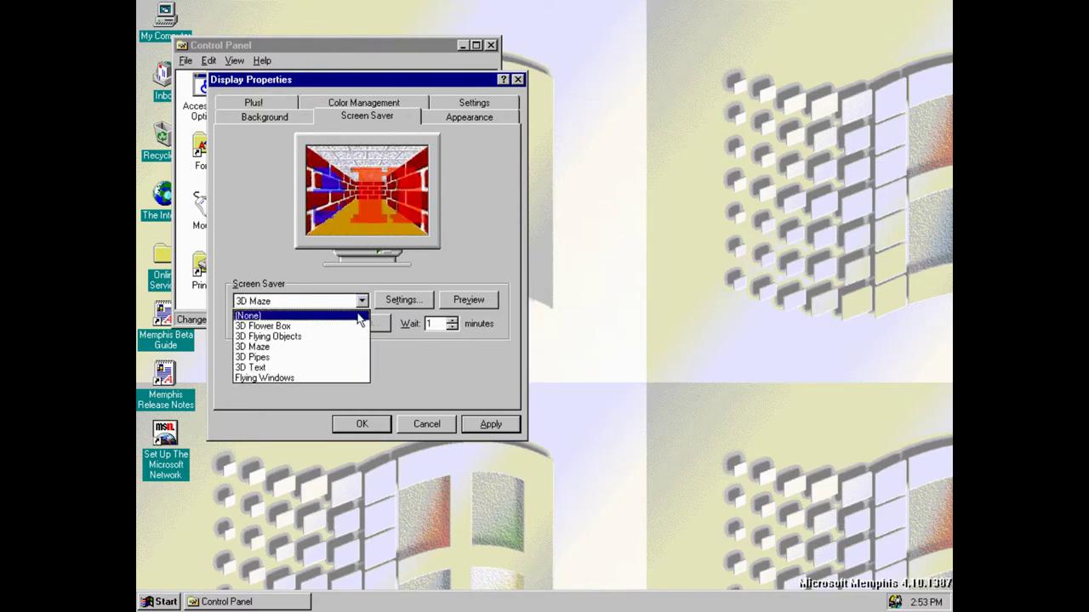
{"action": "left_click", "coordinate": [325, 356]}
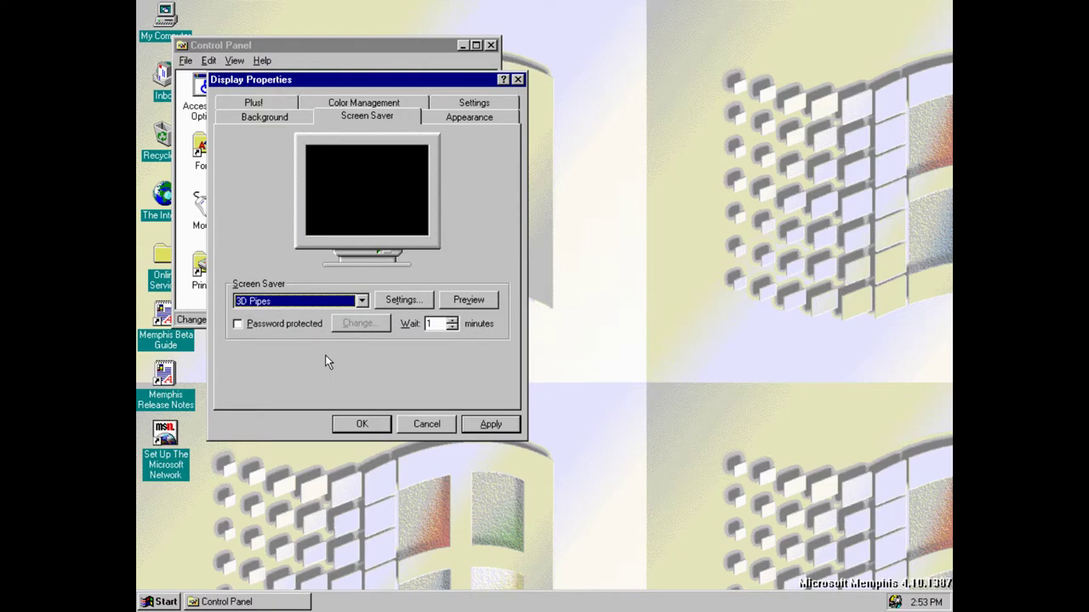
{"action": "left_click", "coordinate": [362, 301]}
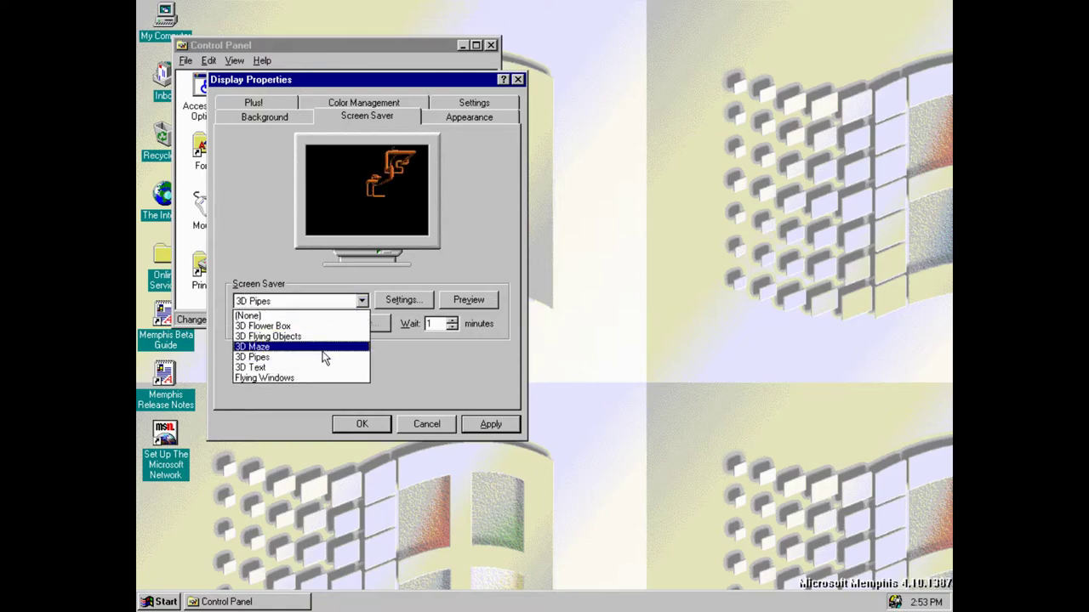
{"action": "left_click", "coordinate": [313, 368]}
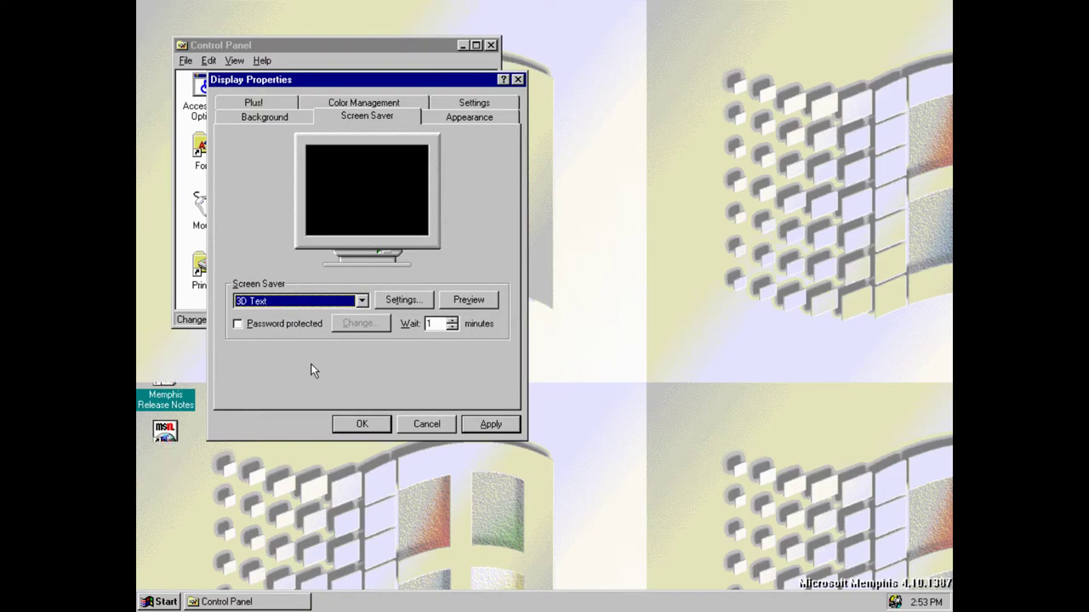
{"action": "left_click", "coordinate": [363, 299]}
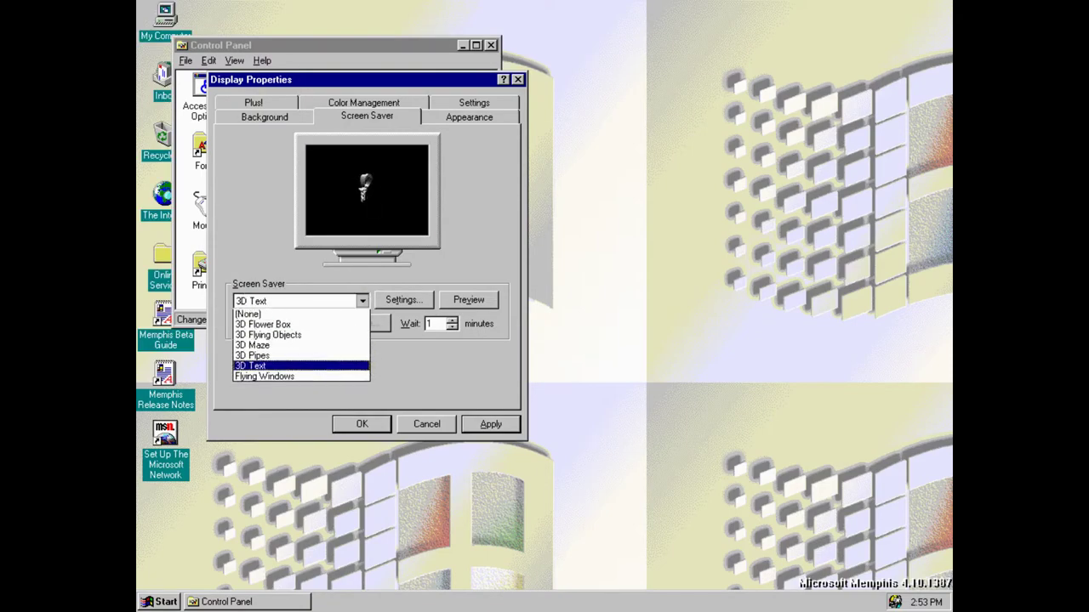
{"action": "left_click", "coordinate": [316, 345]}
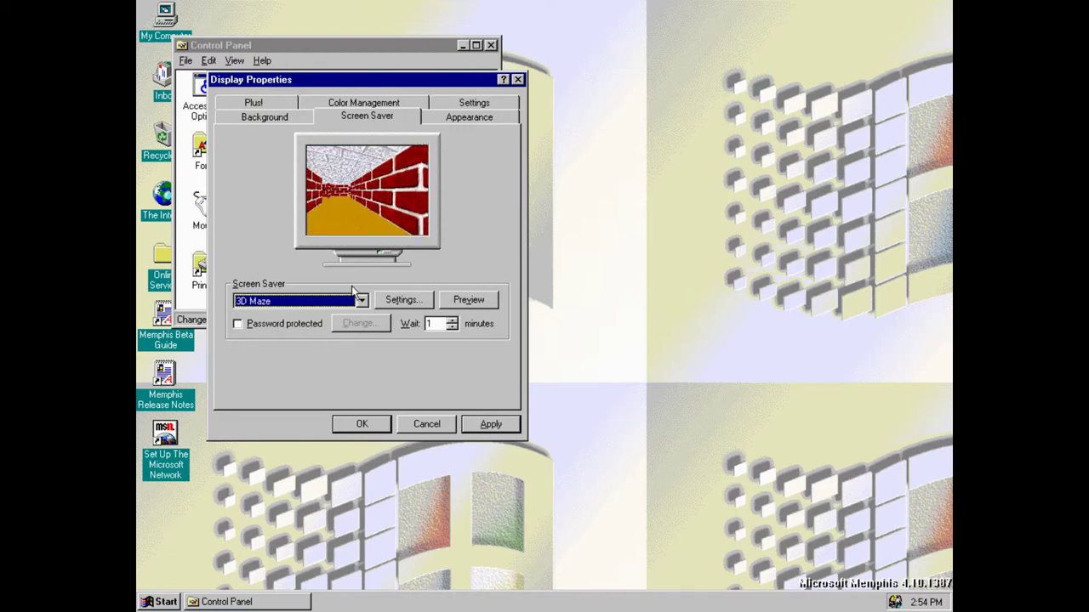
On the Appearance tab, set the desktop colour to black, then red; then view Color Management and Screen Saver
{"action": "left_click", "coordinate": [440, 119]}
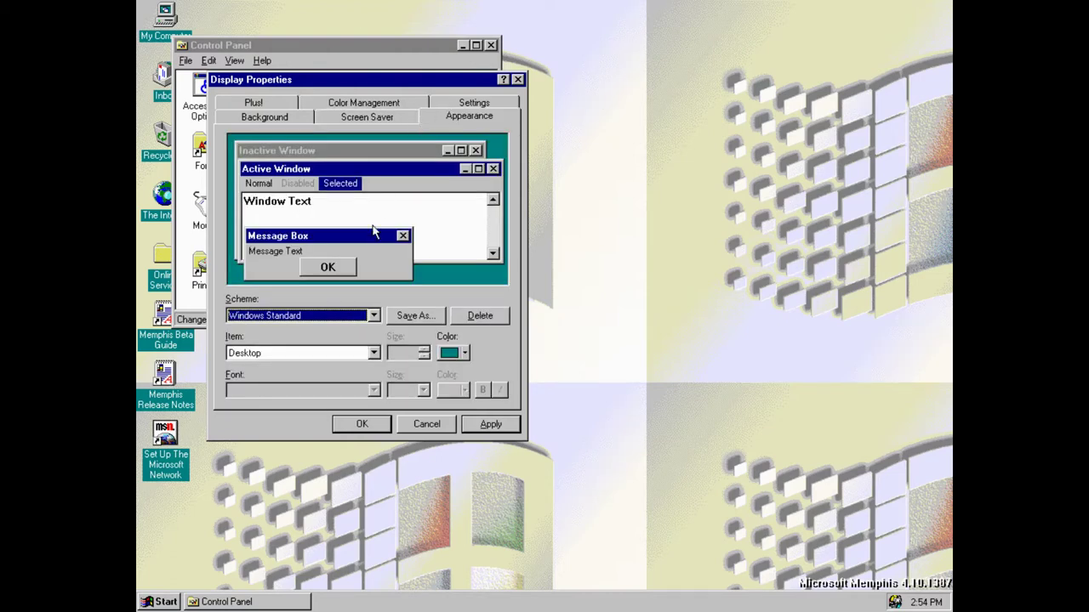
{"action": "left_click", "coordinate": [367, 318]}
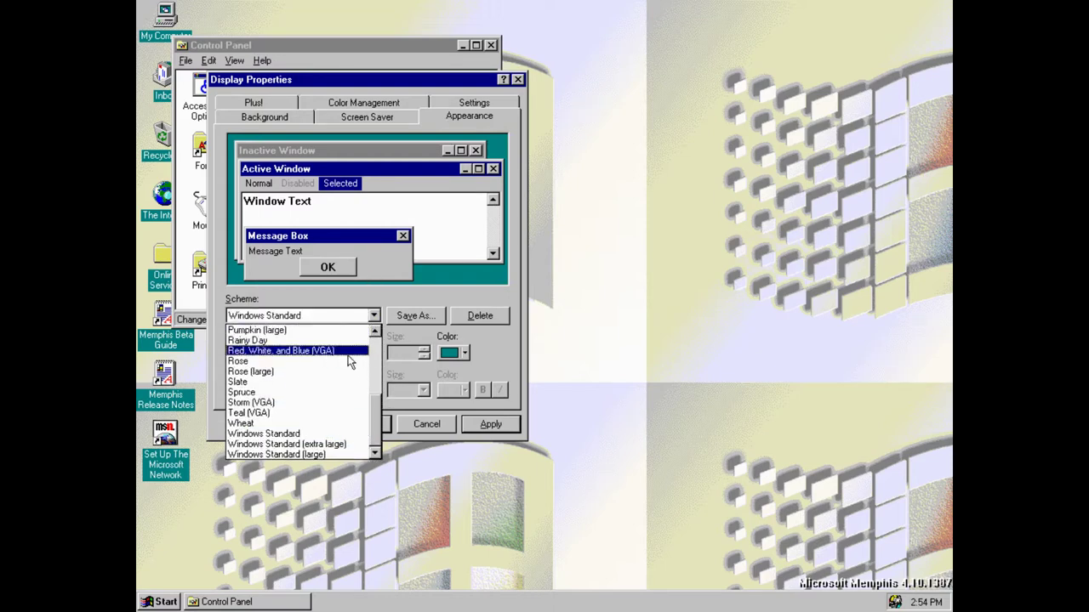
{"action": "left_click", "coordinate": [477, 357]}
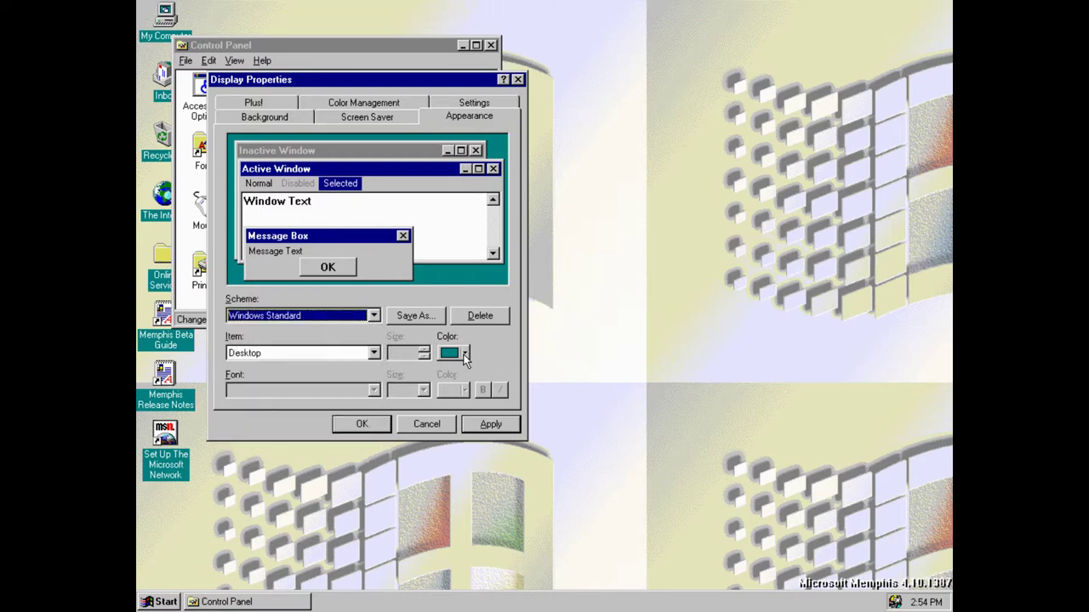
{"action": "left_click", "coordinate": [464, 353]}
{"action": "left_click", "coordinate": [464, 384]}
{"action": "left_click", "coordinate": [463, 353]}
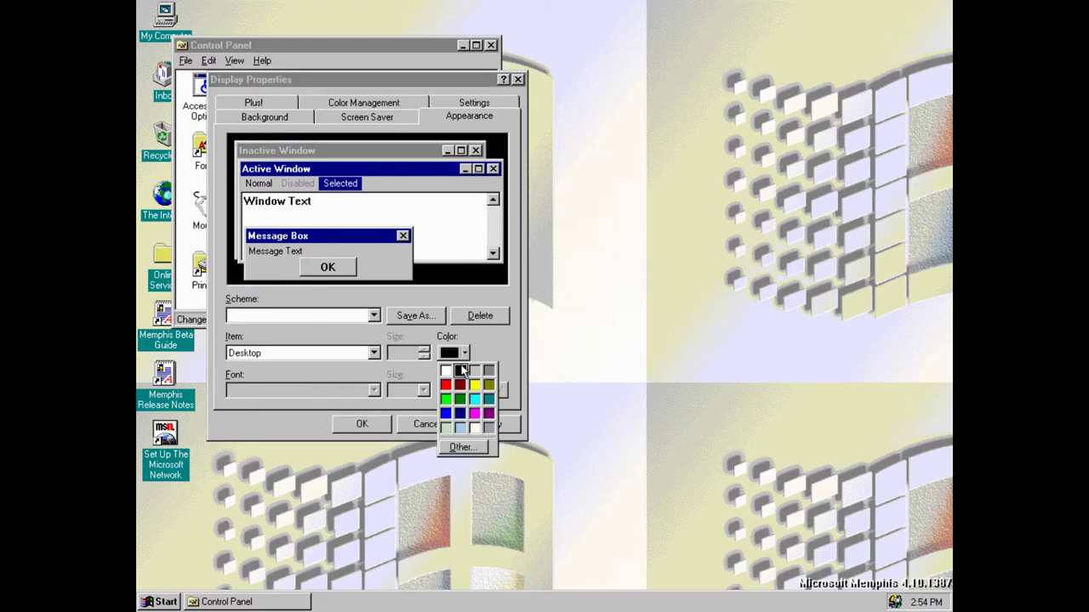
{"action": "left_click", "coordinate": [459, 394]}
{"action": "left_click", "coordinate": [395, 100]}
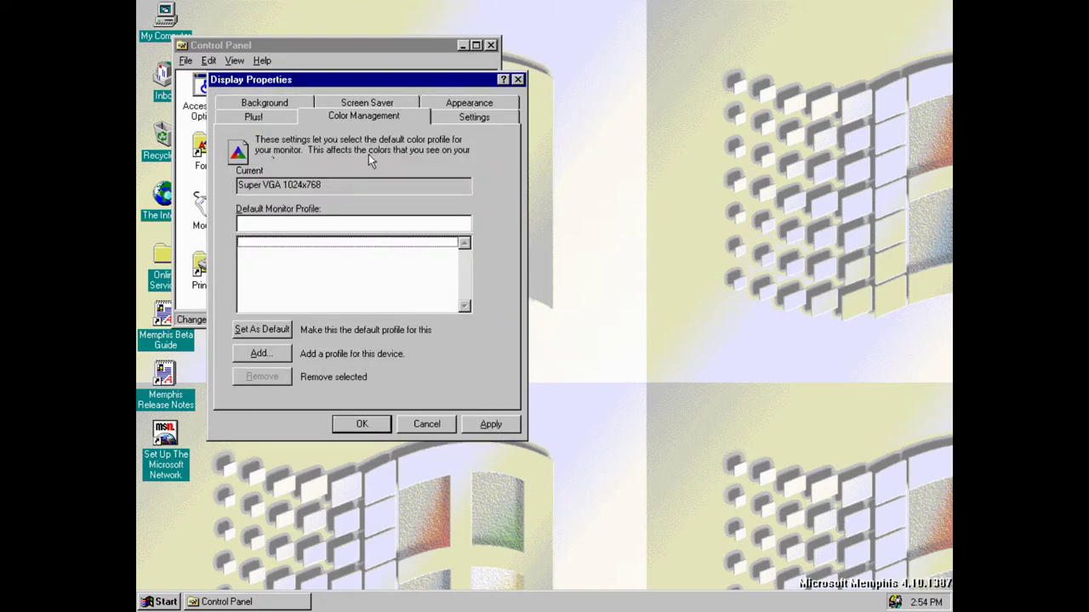
{"action": "left_click", "coordinate": [366, 103]}
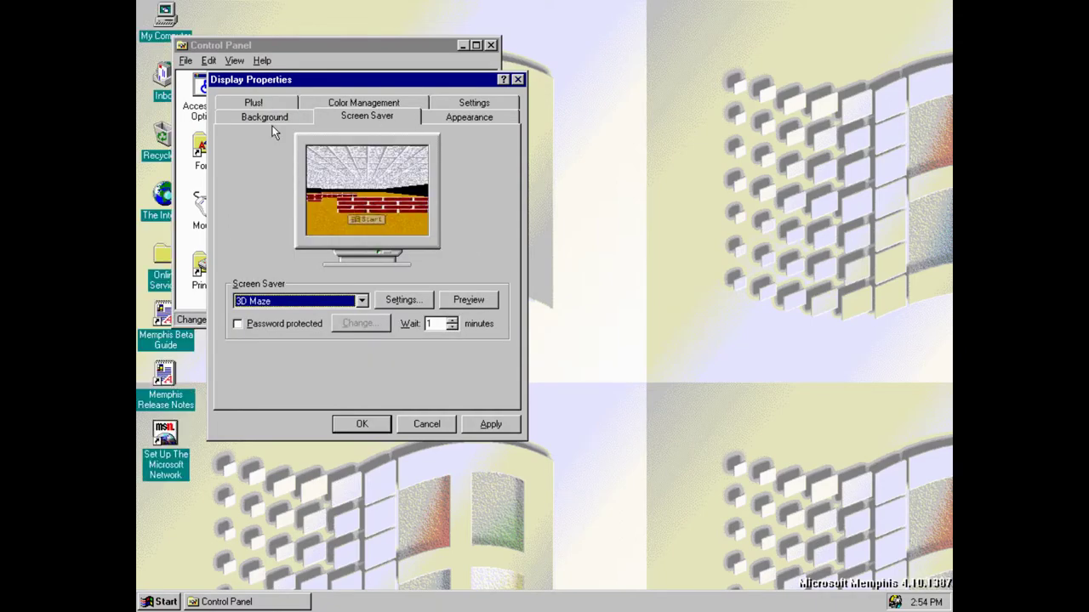
Open the Plus! tab and view My Computer's Change Icon choices, closing them unchanged
{"action": "left_click", "coordinate": [243, 105]}
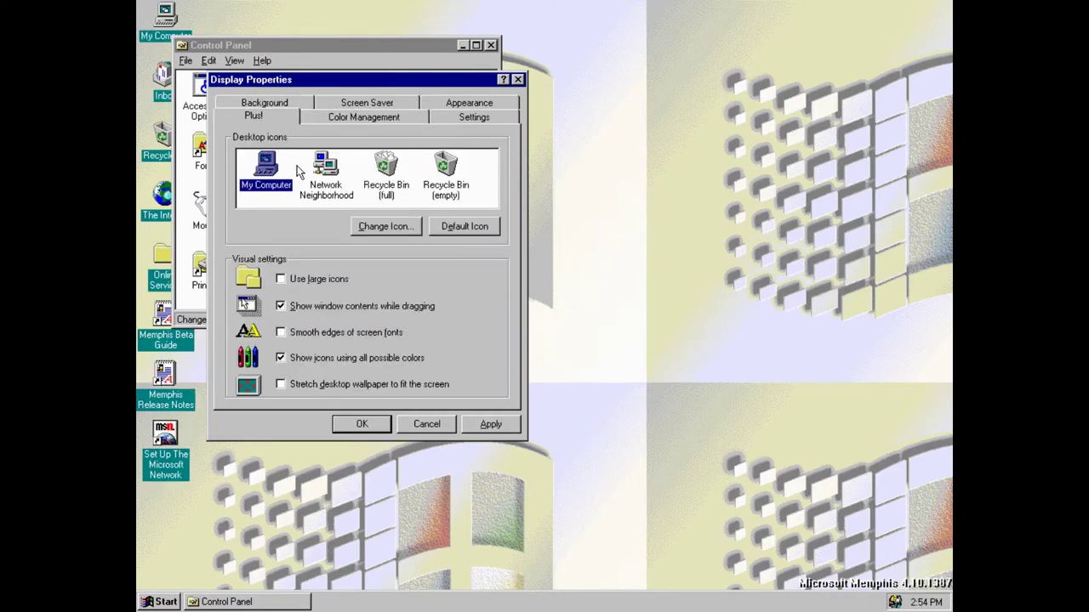
{"action": "left_click", "coordinate": [410, 228]}
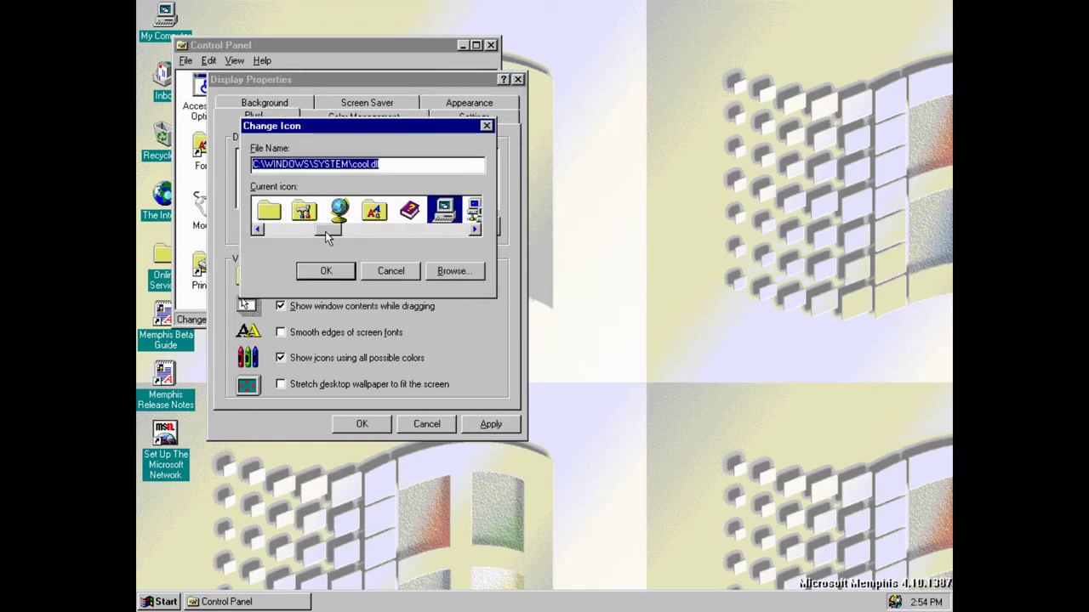
{"action": "left_click", "coordinate": [487, 126]}
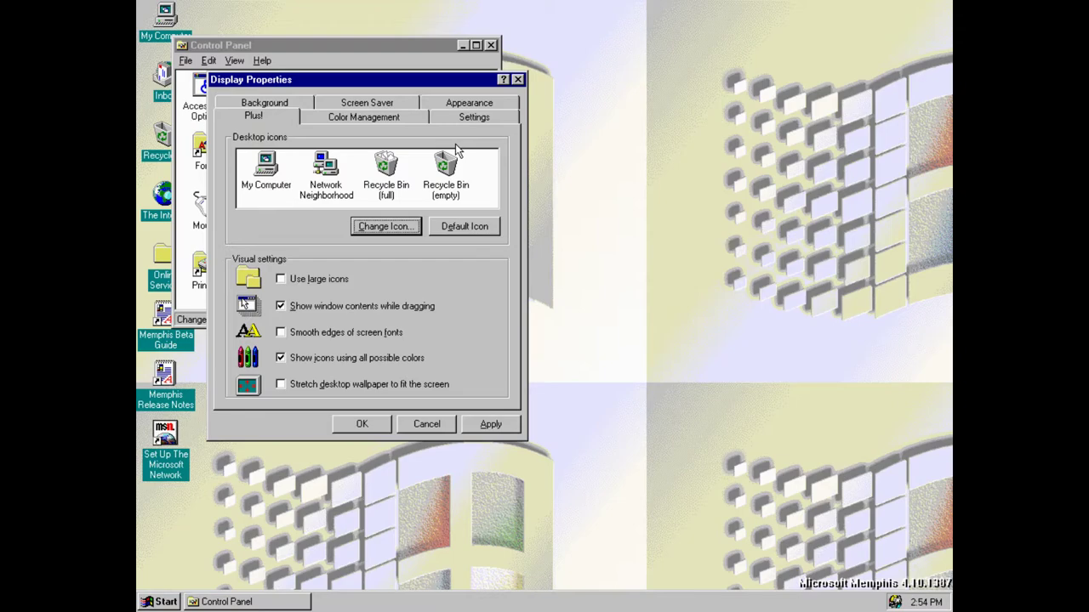
Close Display Properties, then review Passwords Properties, where all users share the same desktop settings
{"action": "left_click", "coordinate": [518, 80]}
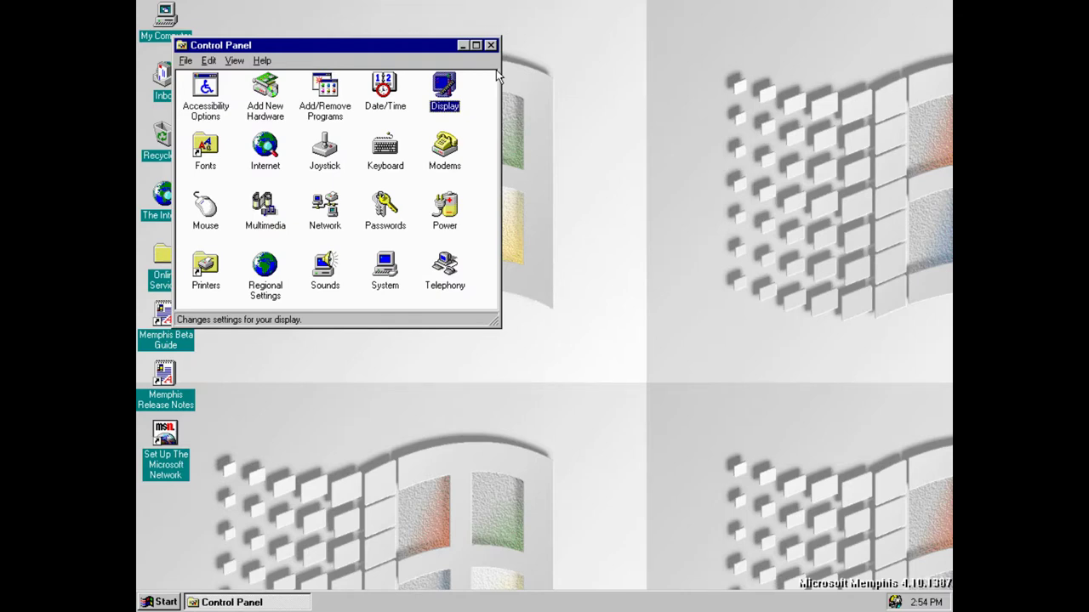
{"action": "double_click", "coordinate": [391, 213]}
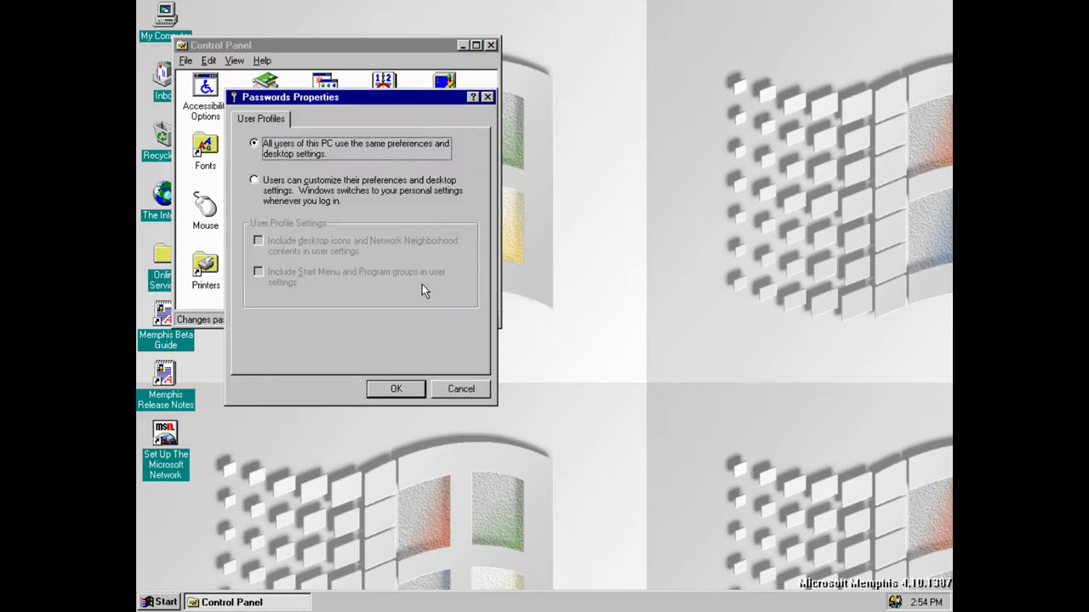
{"action": "left_click", "coordinate": [367, 80]}
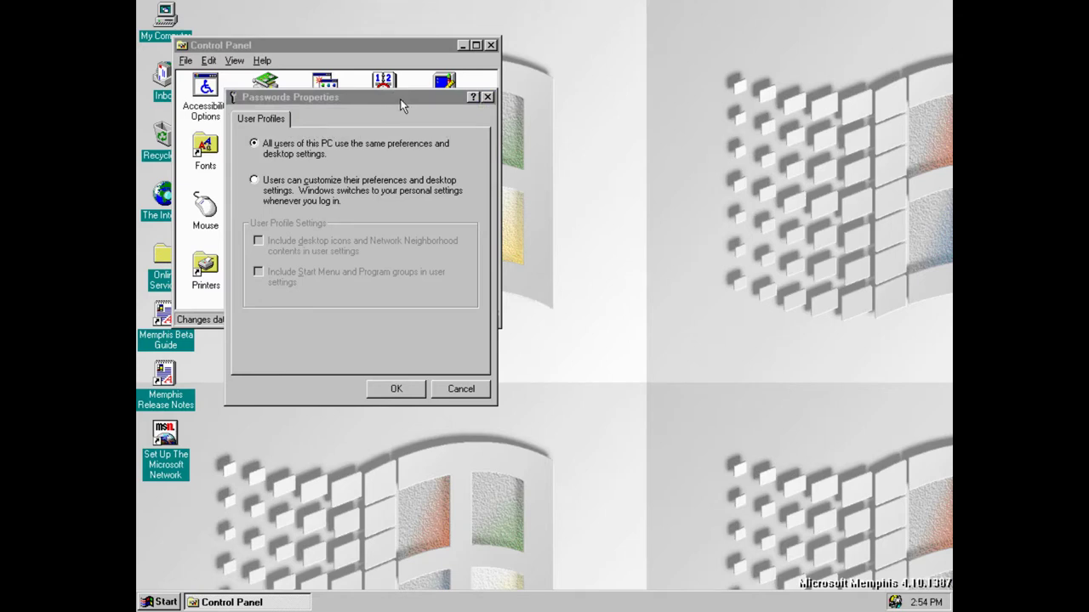
{"action": "left_click_drag", "start_coordinate": [394, 99], "coordinate": [561, 180]}
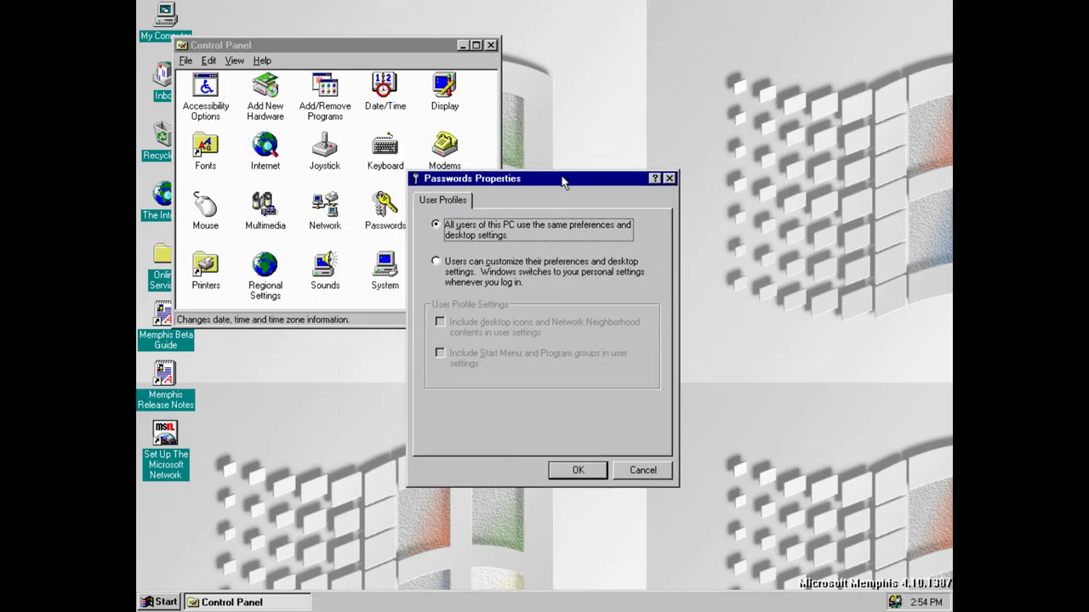
{"action": "left_click", "coordinate": [669, 179]}
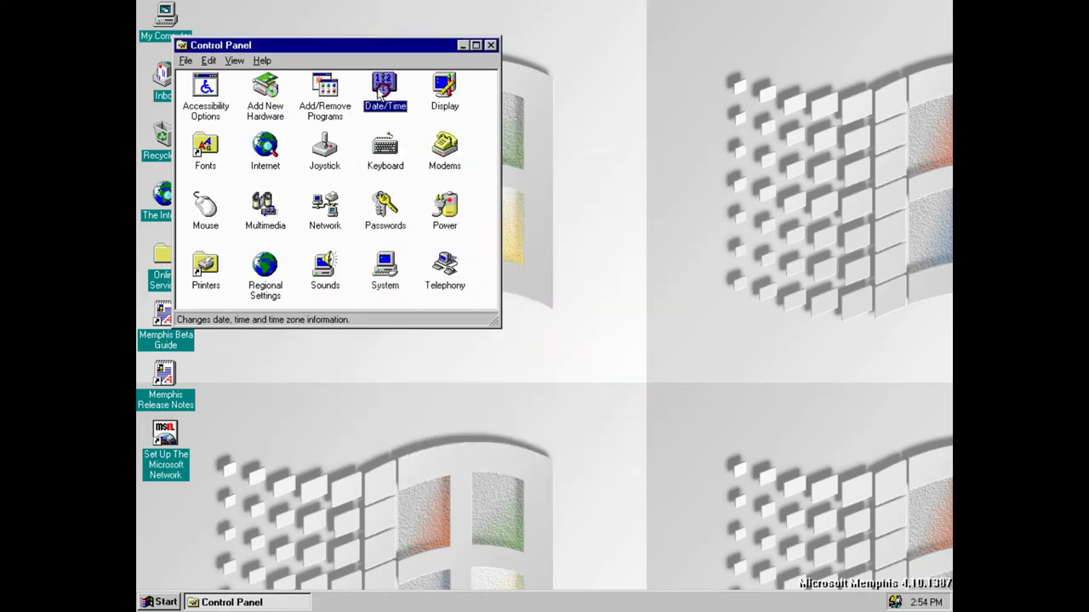
{"action": "double_click", "coordinate": [396, 214]}
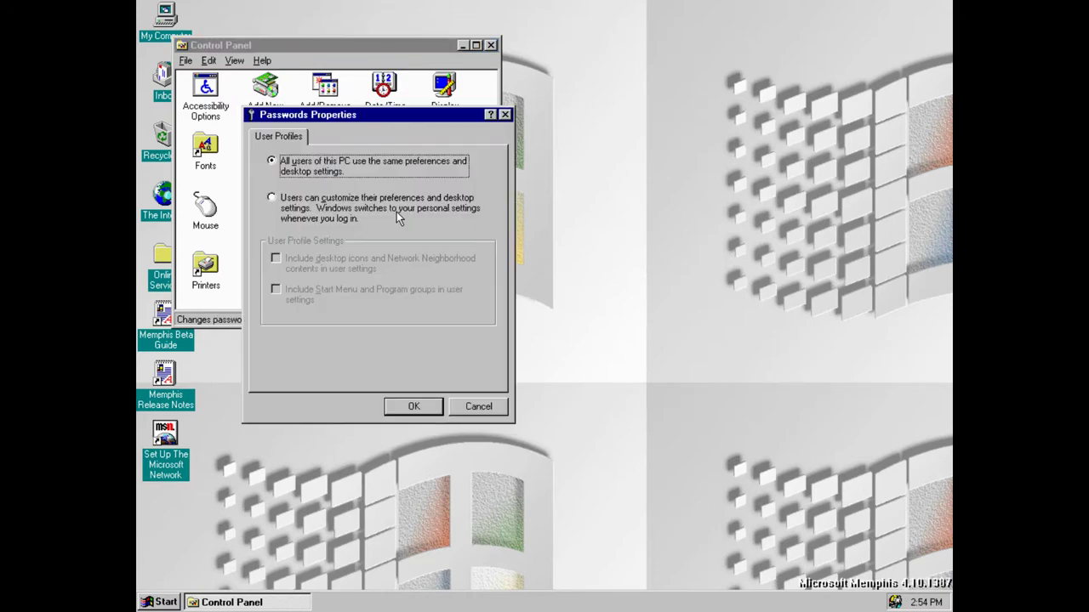
{"action": "left_click", "coordinate": [504, 115]}
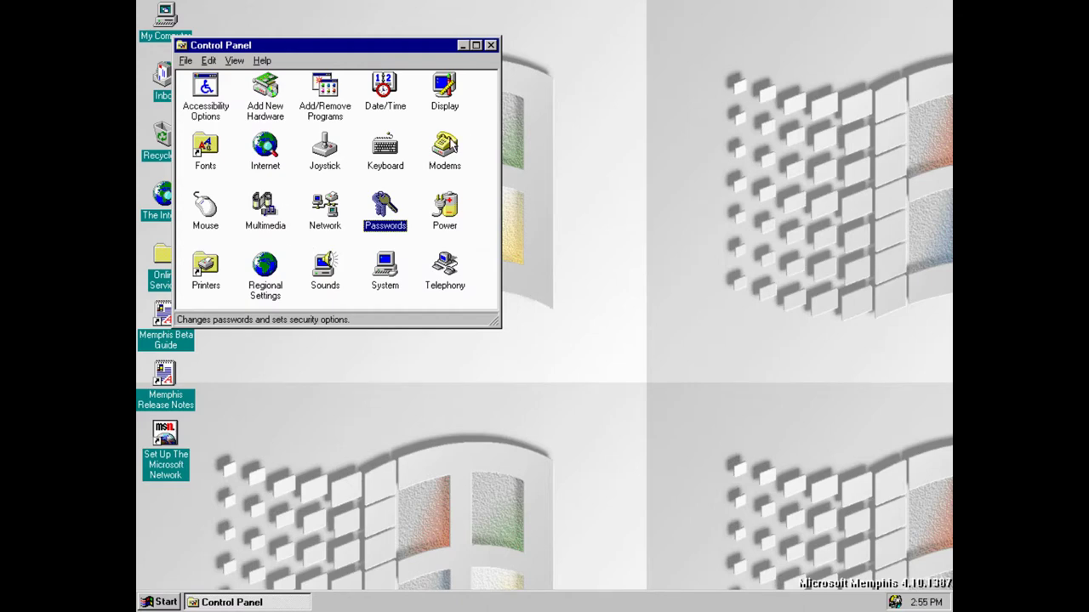
{"action": "left_click", "coordinate": [404, 162]}
{"action": "double_click", "coordinate": [398, 158]}
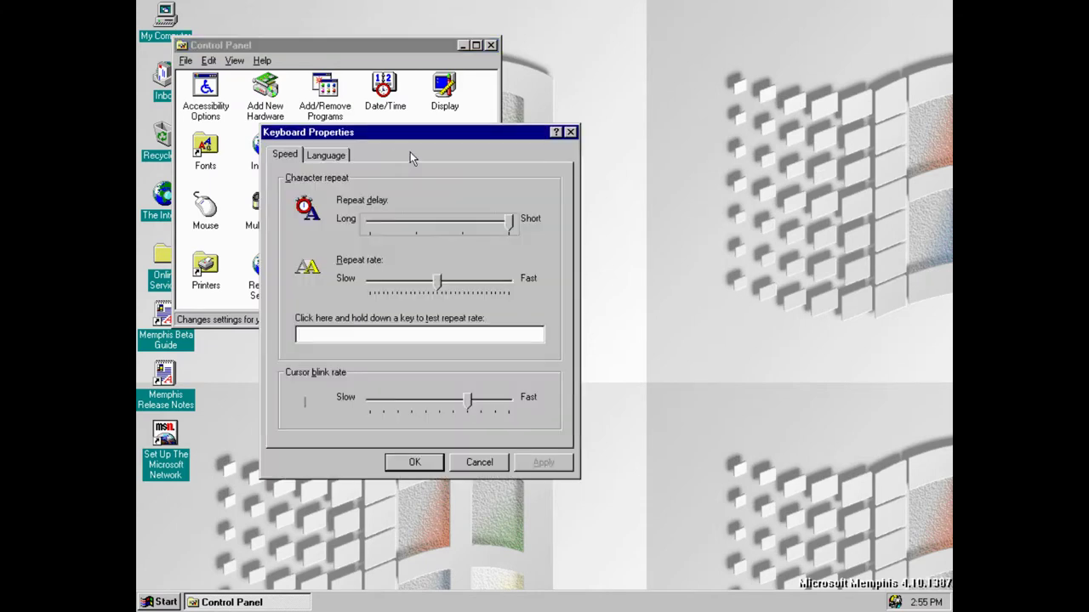
{"action": "left_click_drag", "start_coordinate": [410, 132], "coordinate": [560, 167]}
{"action": "left_click", "coordinate": [550, 366]}
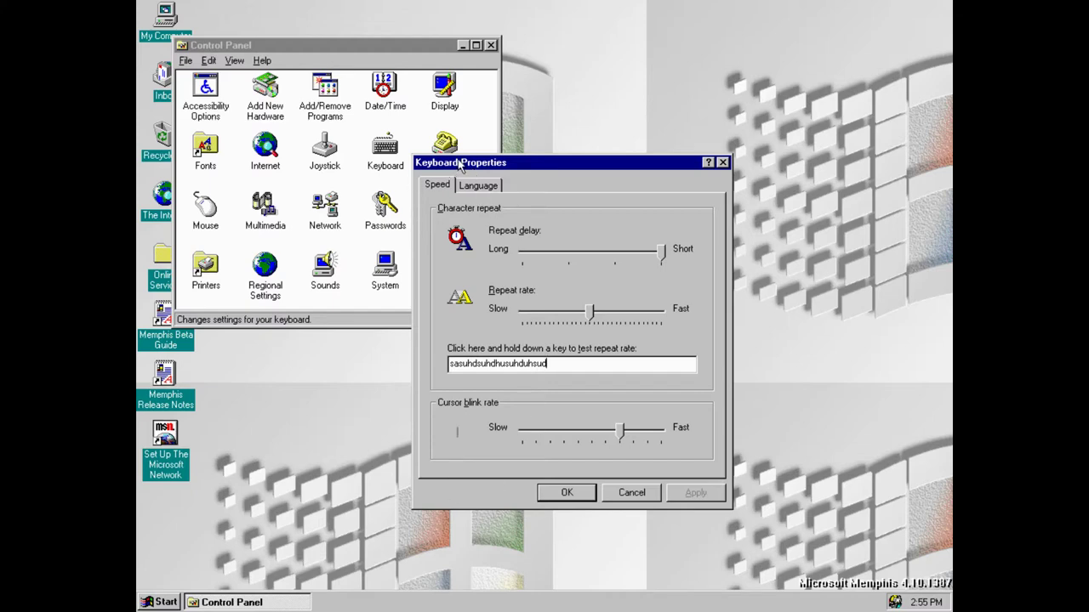
{"action": "left_click", "coordinate": [481, 189]}
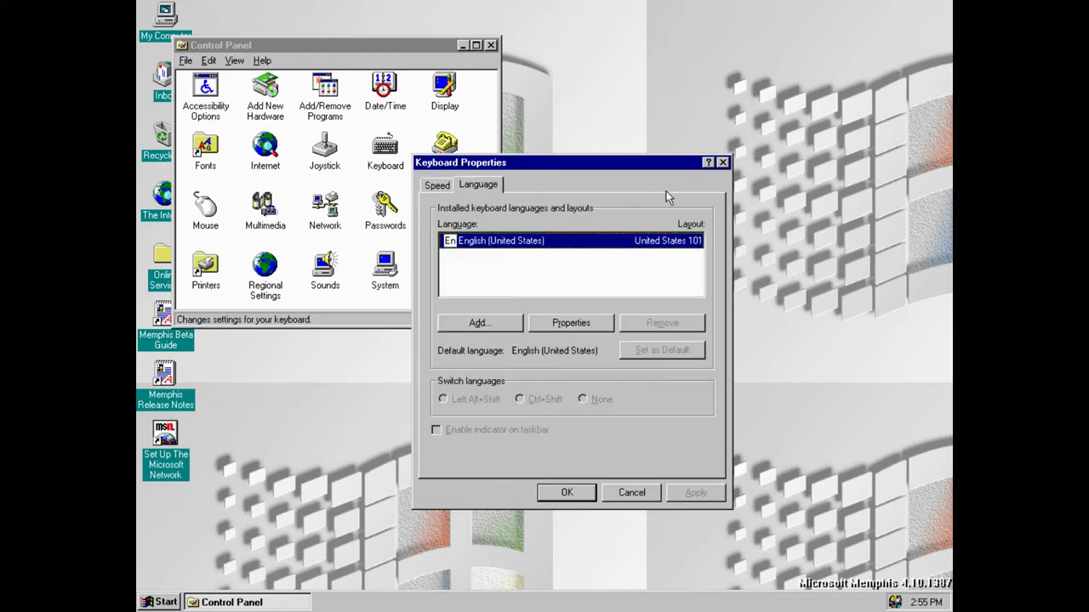
{"action": "left_click", "coordinate": [723, 163]}
{"action": "double_click", "coordinate": [319, 144]}
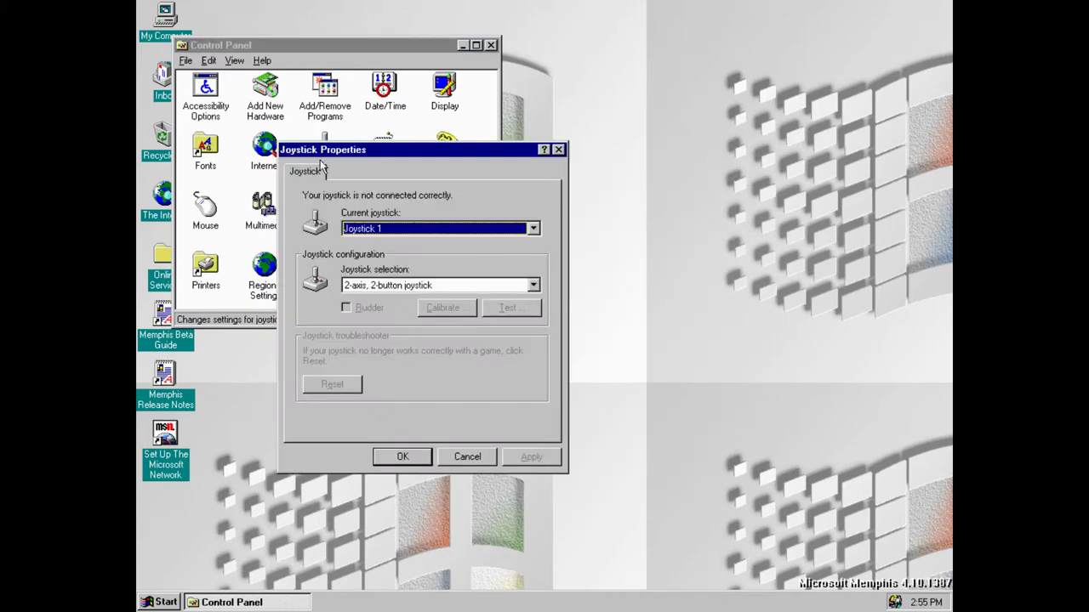
{"action": "left_click", "coordinate": [533, 228]}
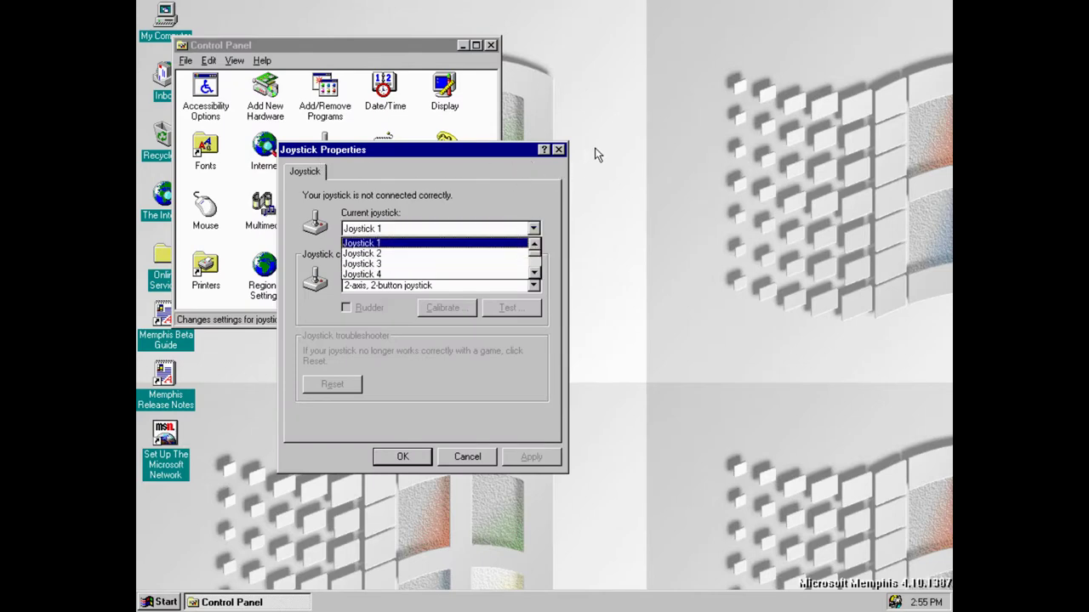
{"action": "left_click", "coordinate": [556, 161]}
{"action": "left_click", "coordinate": [559, 150]}
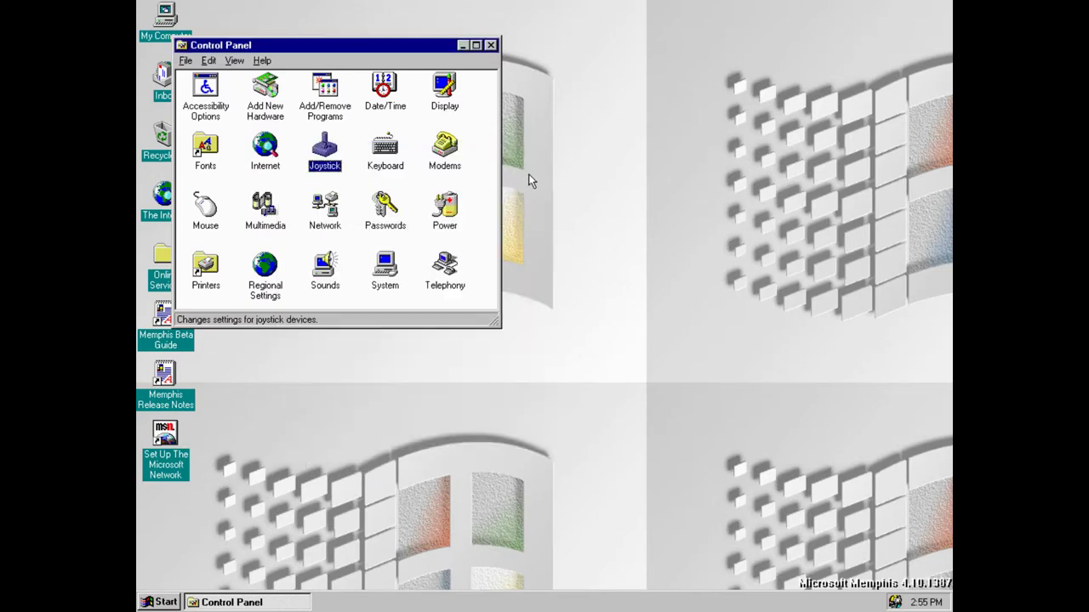
{"action": "double_click", "coordinate": [442, 146]}
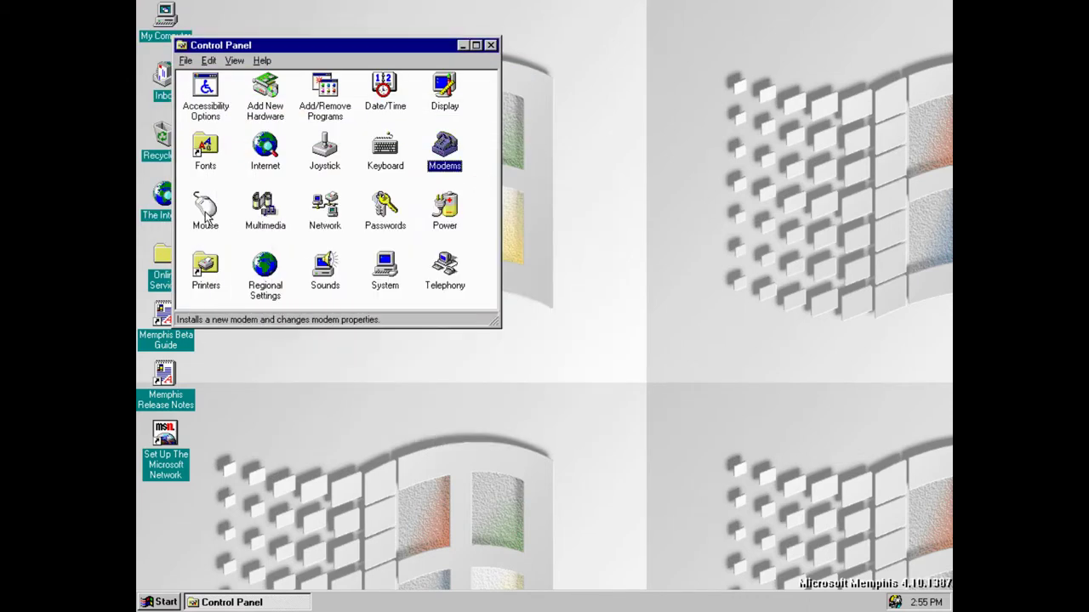
Review the pointer shape and pointer speed and trail options in Mouse Properties
{"action": "double_click", "coordinate": [204, 213]}
{"action": "left_click_drag", "start_coordinate": [318, 23], "coordinate": [626, 159]}
{"action": "left_click", "coordinate": [541, 188]}
{"action": "left_click", "coordinate": [566, 187]}
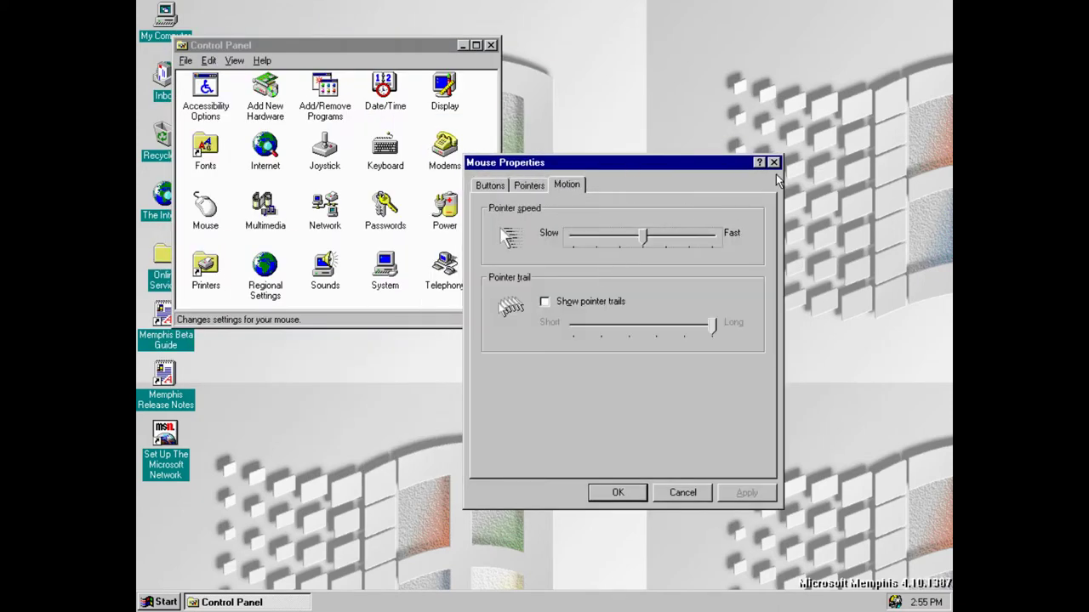
{"action": "left_click", "coordinate": [774, 163]}
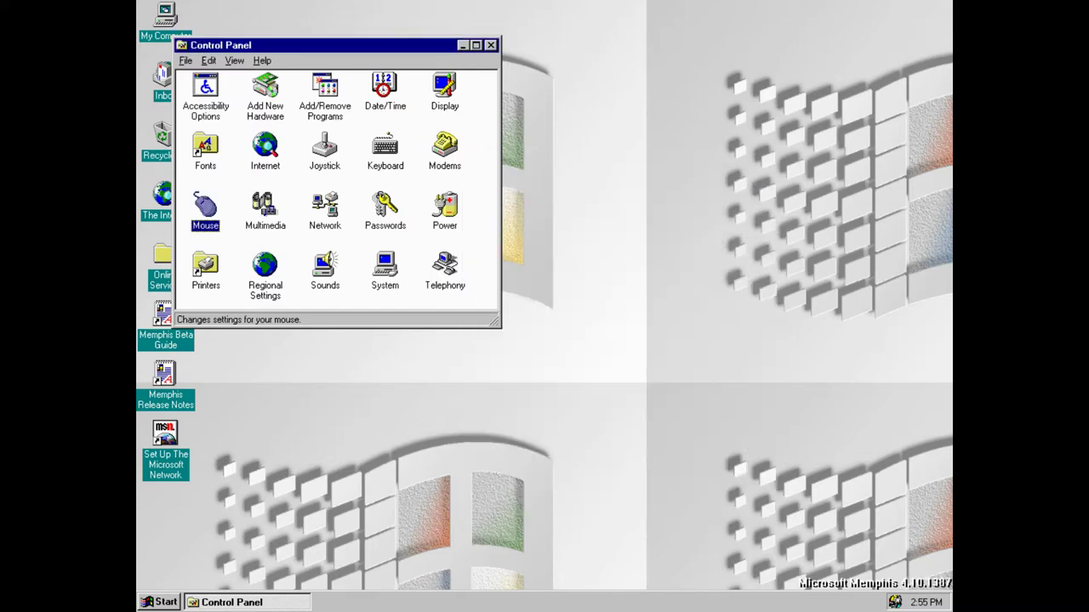
Check which sound is assigned to Asterisk in Sounds Properties, then close it
{"action": "left_click", "coordinate": [309, 286]}
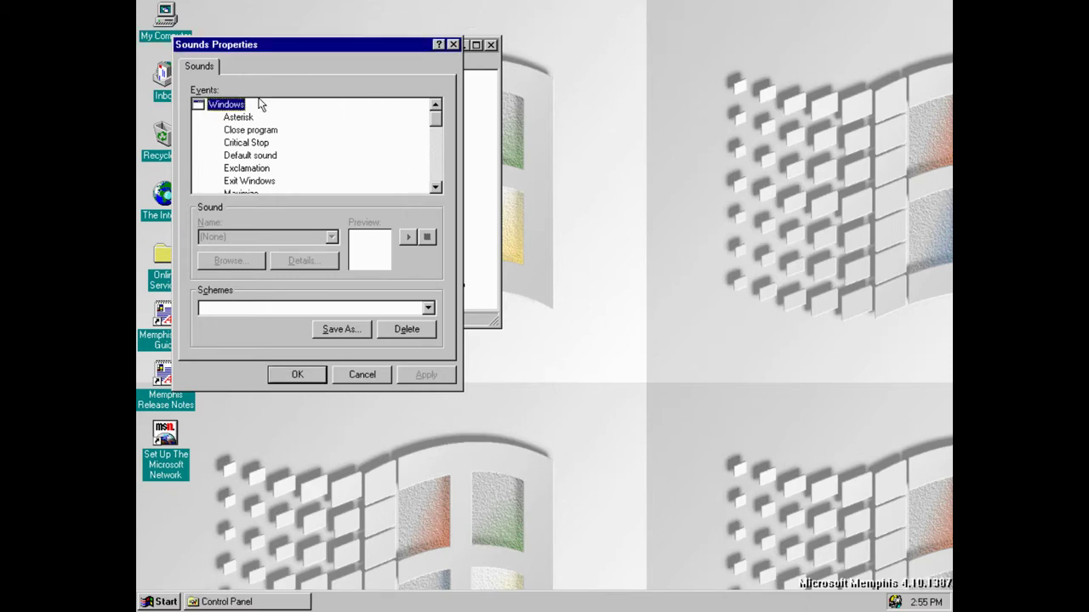
{"action": "left_click", "coordinate": [238, 117]}
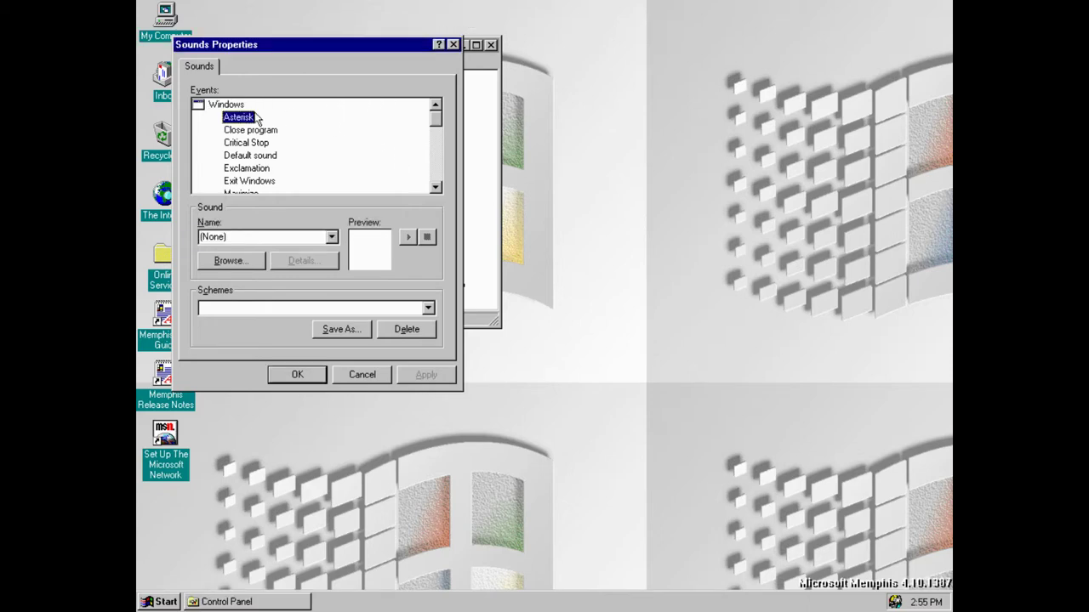
{"action": "left_click", "coordinate": [453, 45]}
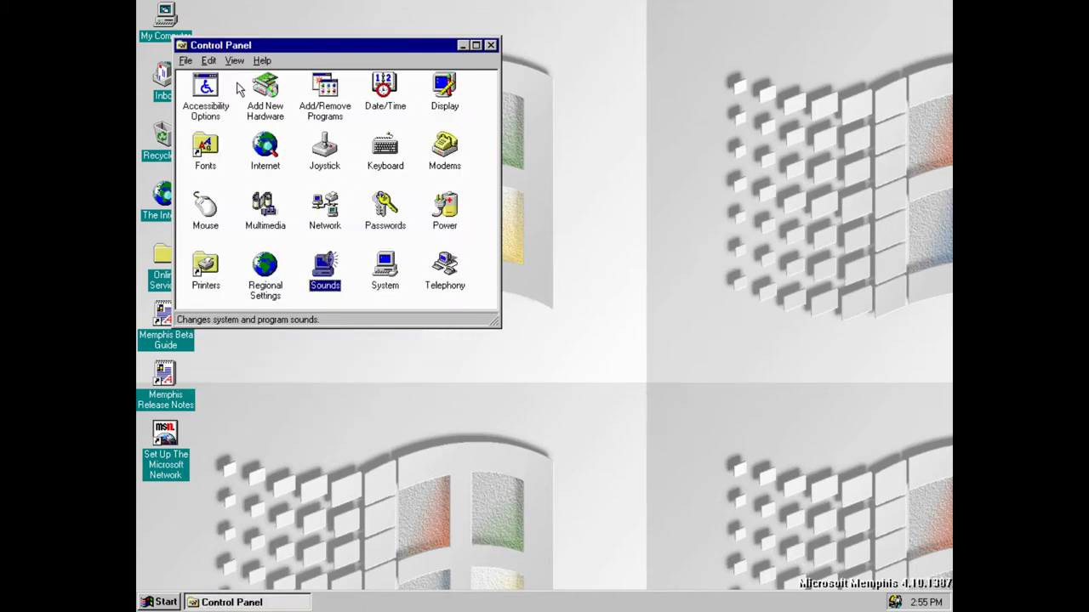
{"action": "double_click", "coordinate": [194, 101]}
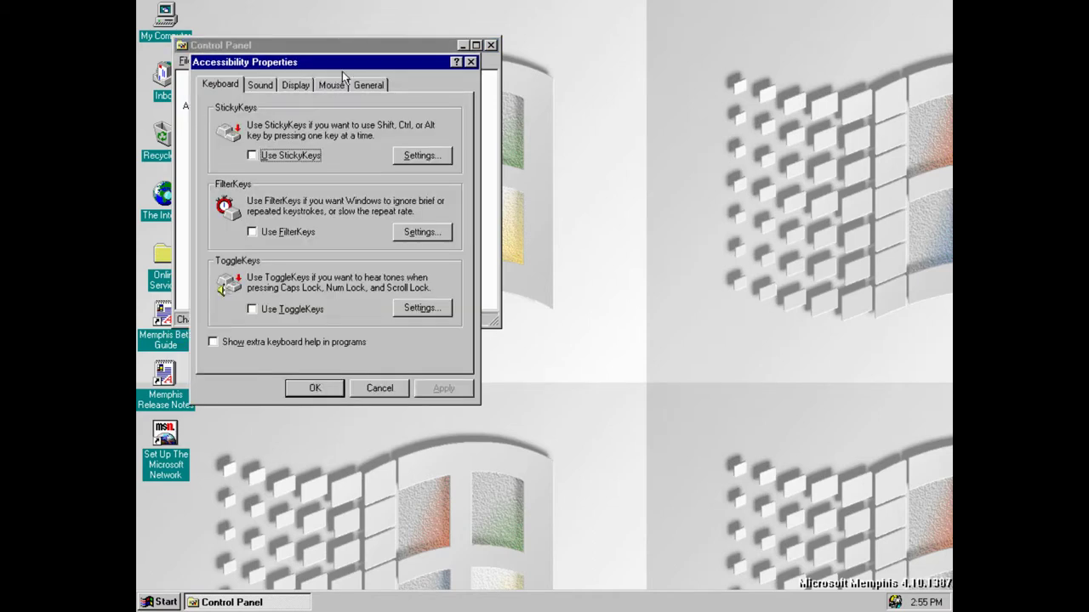
{"action": "left_click_drag", "start_coordinate": [439, 65], "coordinate": [728, 163]}
{"action": "left_click", "coordinate": [545, 184]}
{"action": "left_click", "coordinate": [579, 185]}
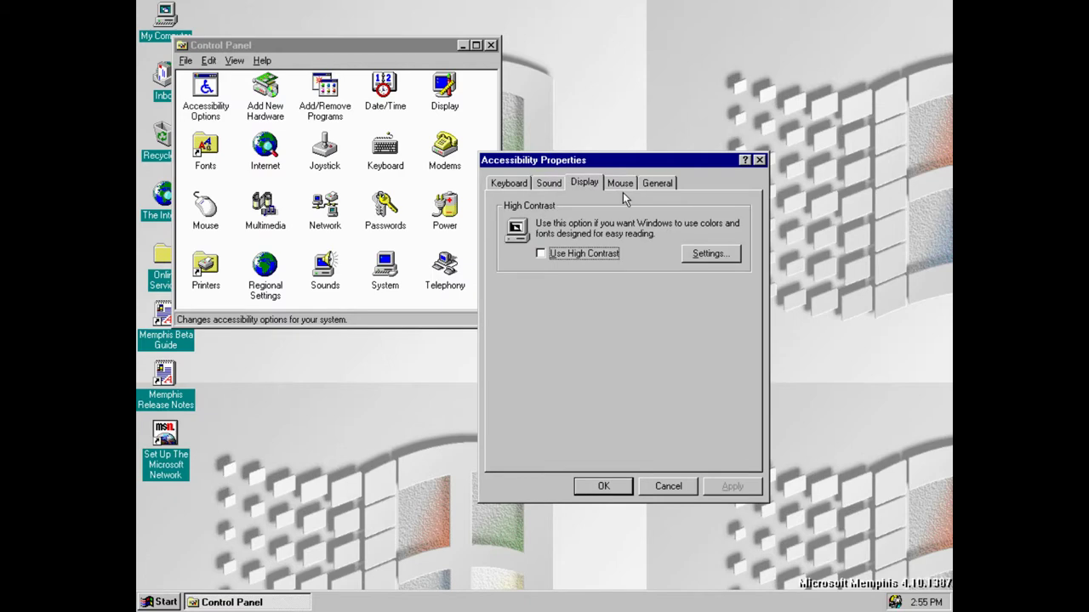
{"action": "left_click", "coordinate": [626, 193]}
{"action": "left_click", "coordinate": [656, 188]}
{"action": "left_click", "coordinate": [546, 187]}
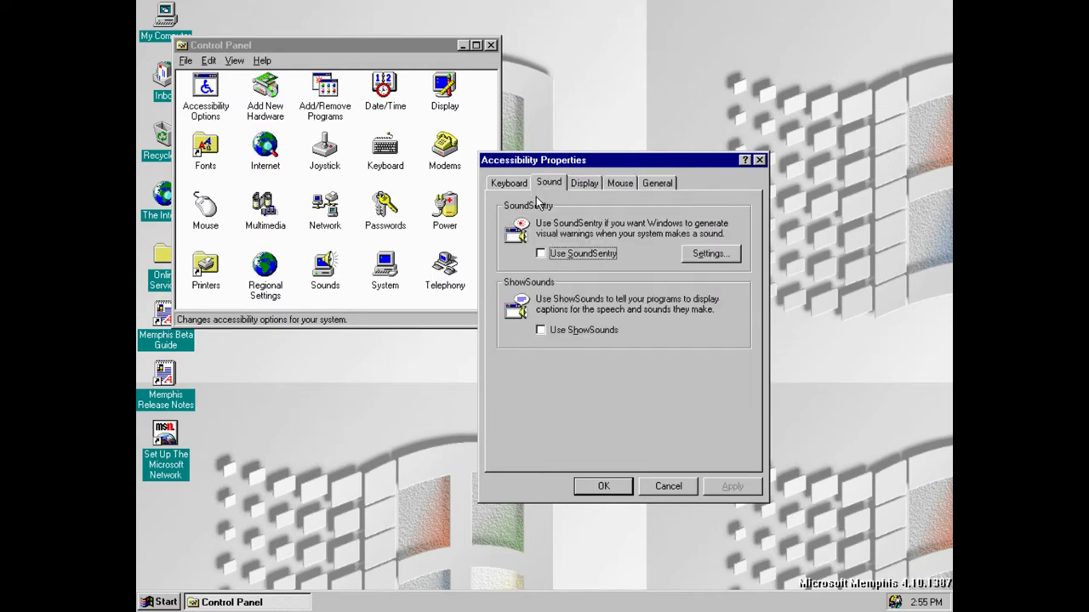
{"action": "left_click", "coordinate": [513, 184]}
{"action": "left_click", "coordinate": [591, 184]}
{"action": "left_click", "coordinate": [662, 185]}
{"action": "left_click", "coordinate": [760, 161]}
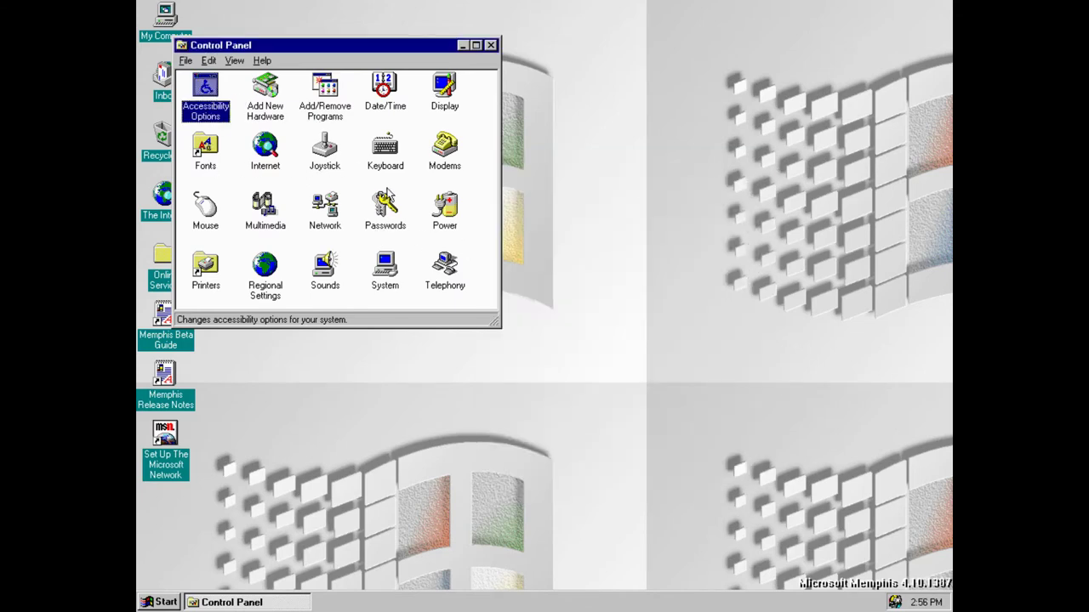
{"action": "left_click", "coordinate": [265, 149]}
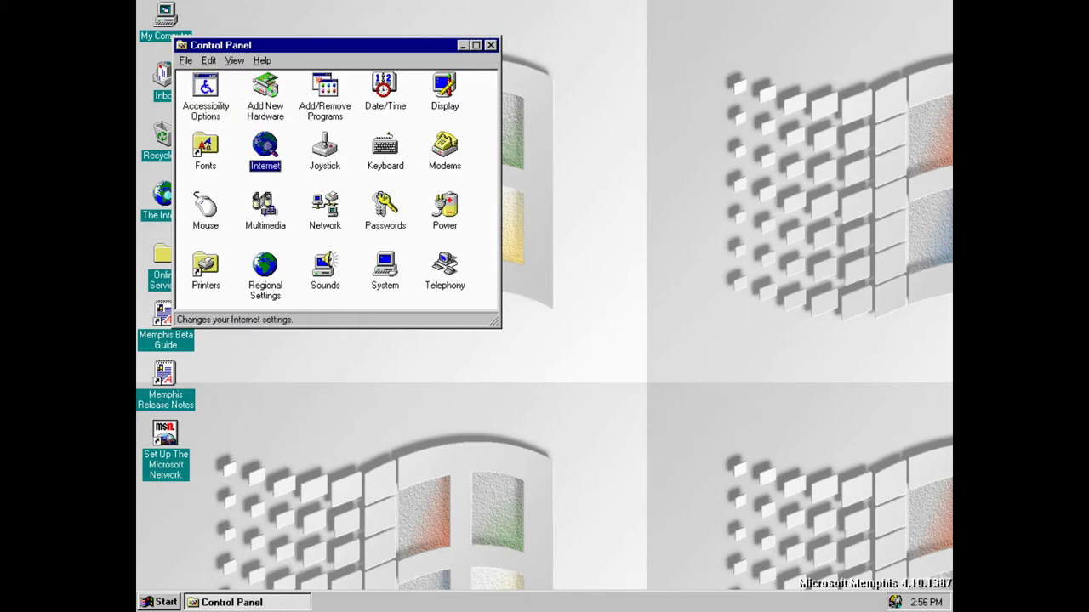
{"action": "double_click", "coordinate": [269, 165]}
{"action": "left_click", "coordinate": [281, 103]}
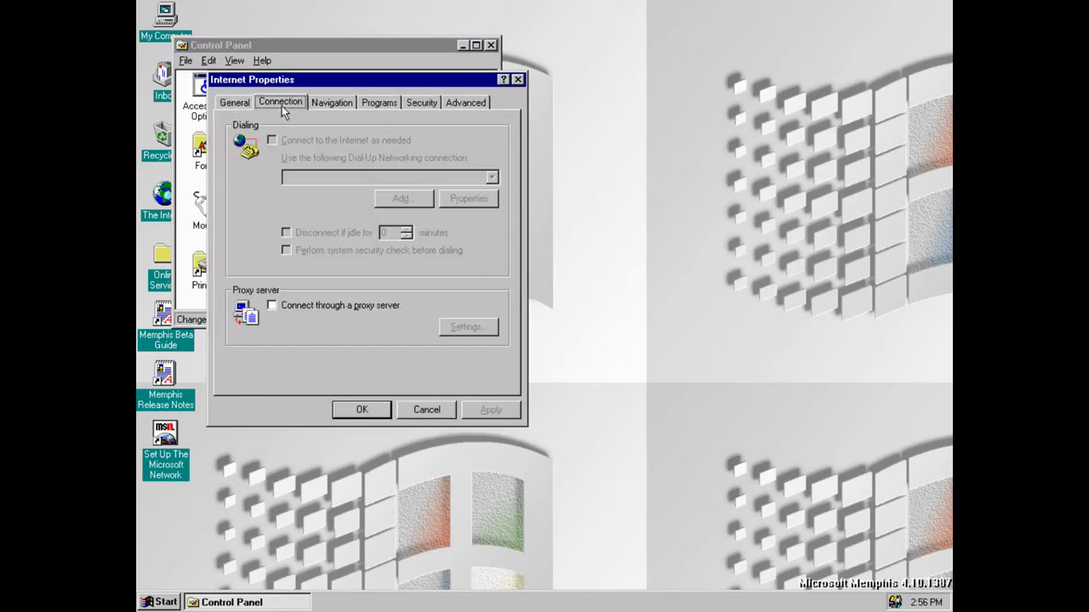
{"action": "left_click", "coordinate": [331, 103]}
{"action": "left_click", "coordinate": [379, 103]}
{"action": "left_click", "coordinate": [421, 103]}
{"action": "left_click", "coordinate": [465, 103]}
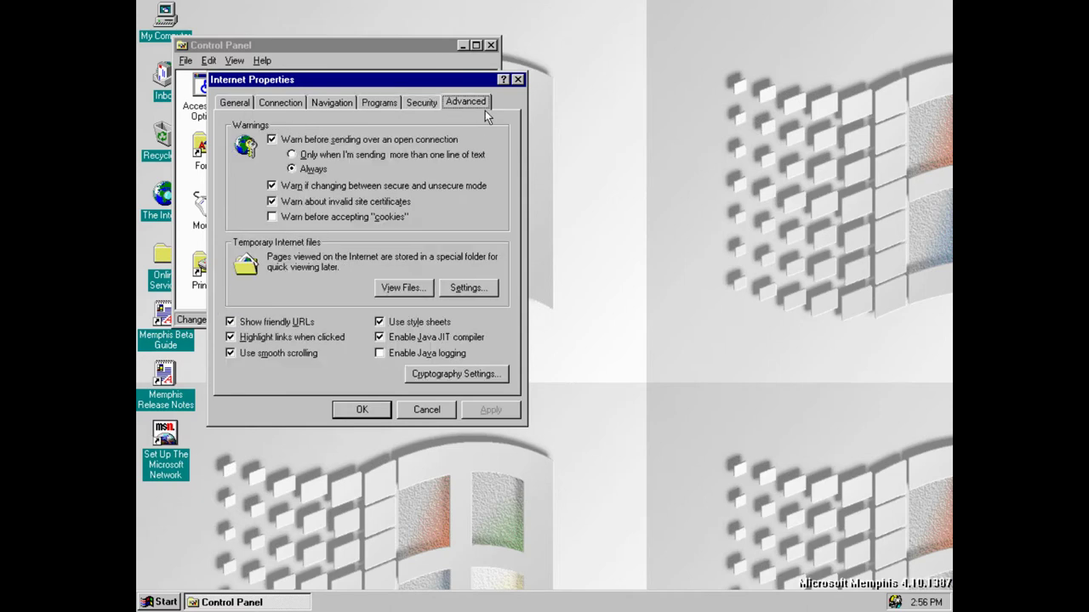
{"action": "left_click", "coordinate": [331, 103]}
{"action": "left_click", "coordinate": [280, 103]}
{"action": "left_click", "coordinate": [235, 103]}
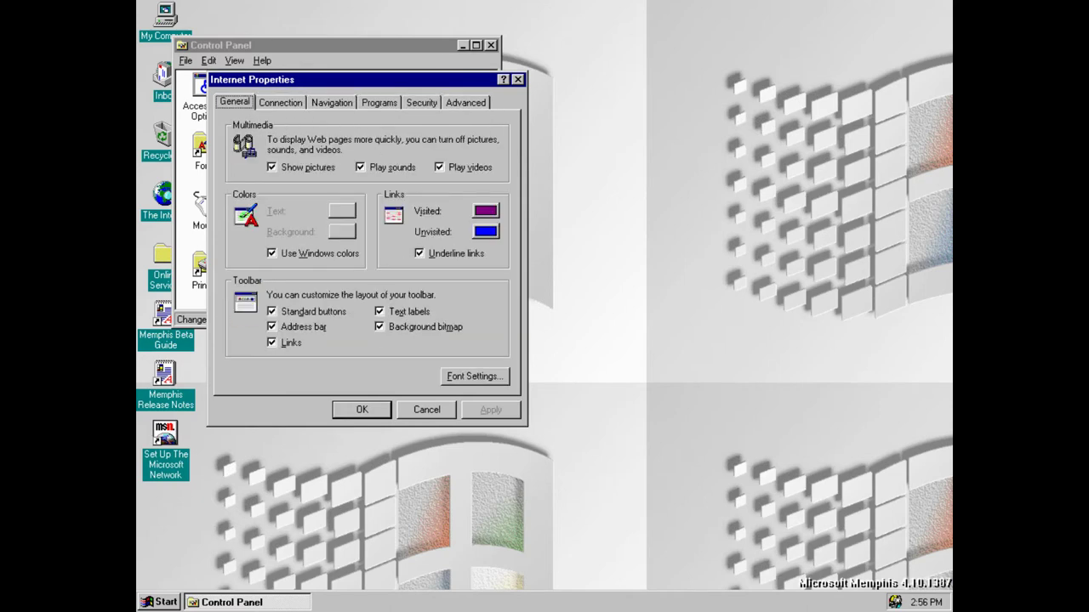
{"action": "left_click", "coordinate": [281, 103]}
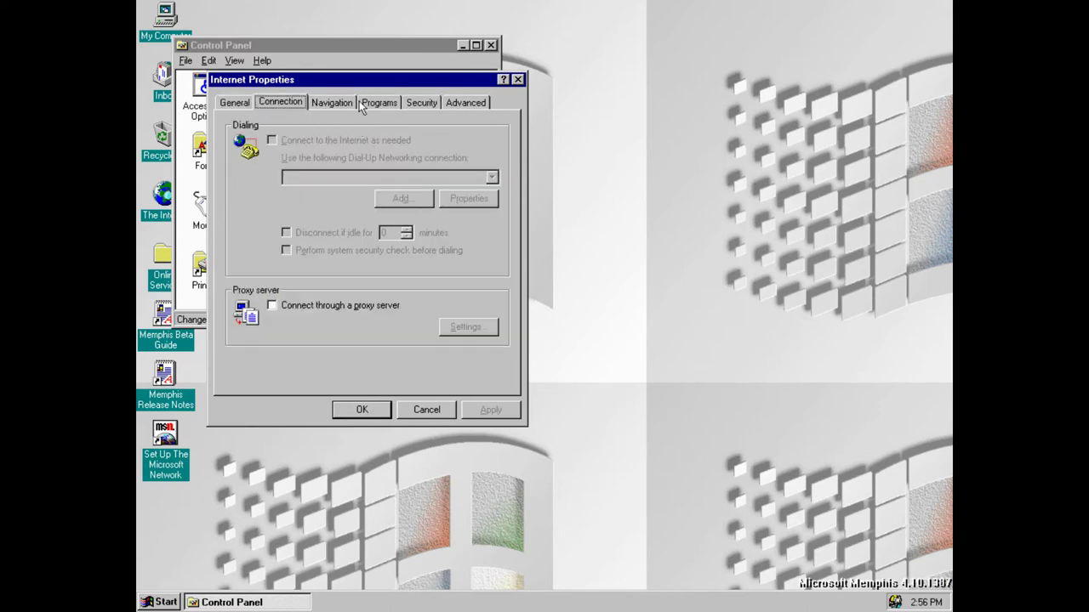
{"action": "left_click", "coordinate": [378, 103]}
{"action": "left_click", "coordinate": [446, 102]}
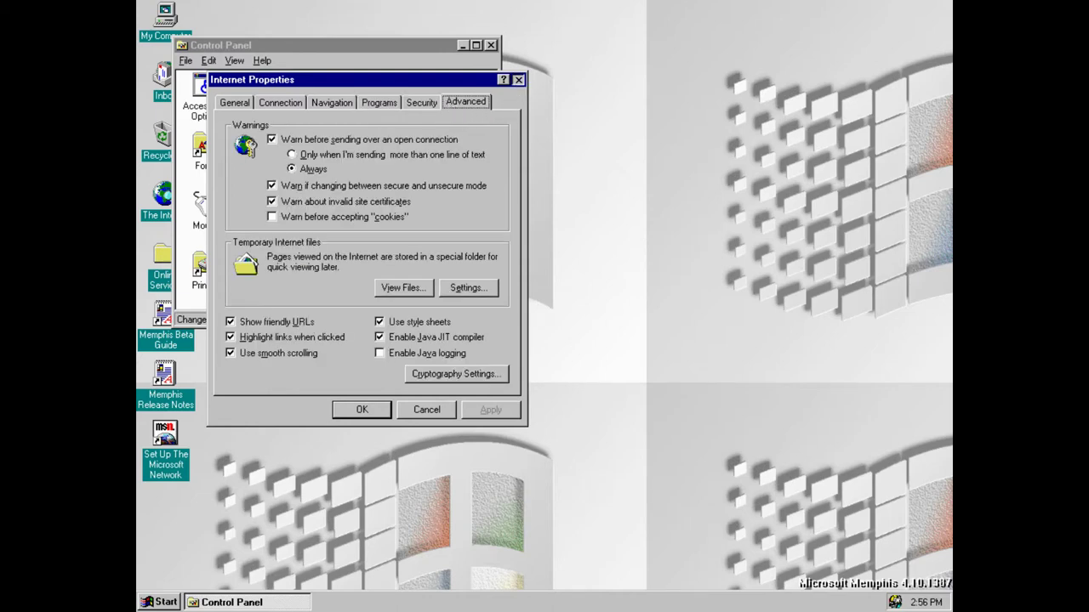
{"action": "key", "text": "Escape"}
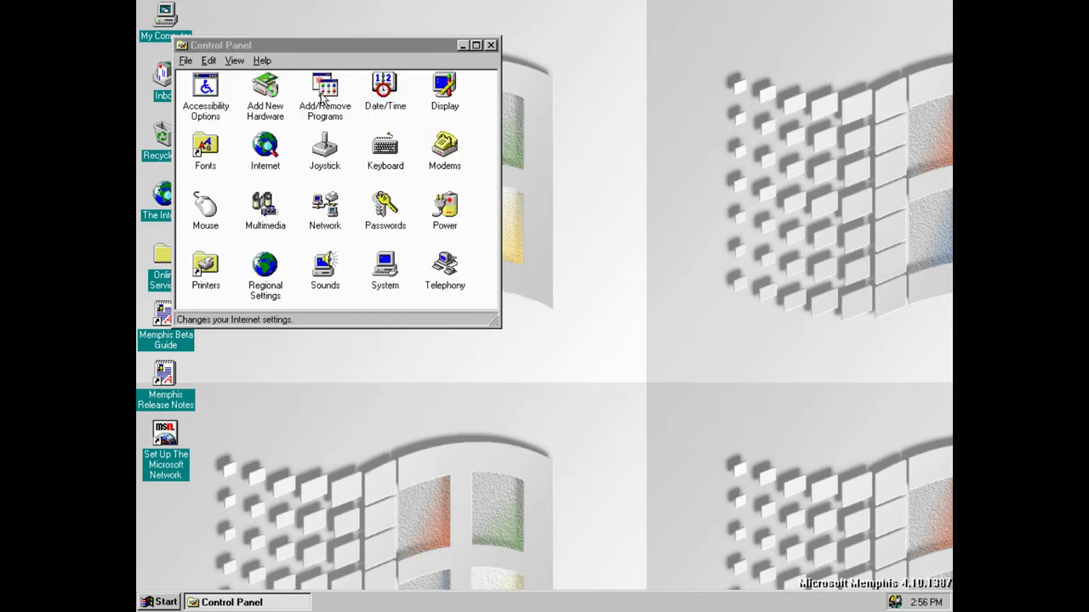
Review the main and disk drive power-down options in Power Properties
{"action": "double_click", "coordinate": [445, 207]}
{"action": "left_click", "coordinate": [310, 136]}
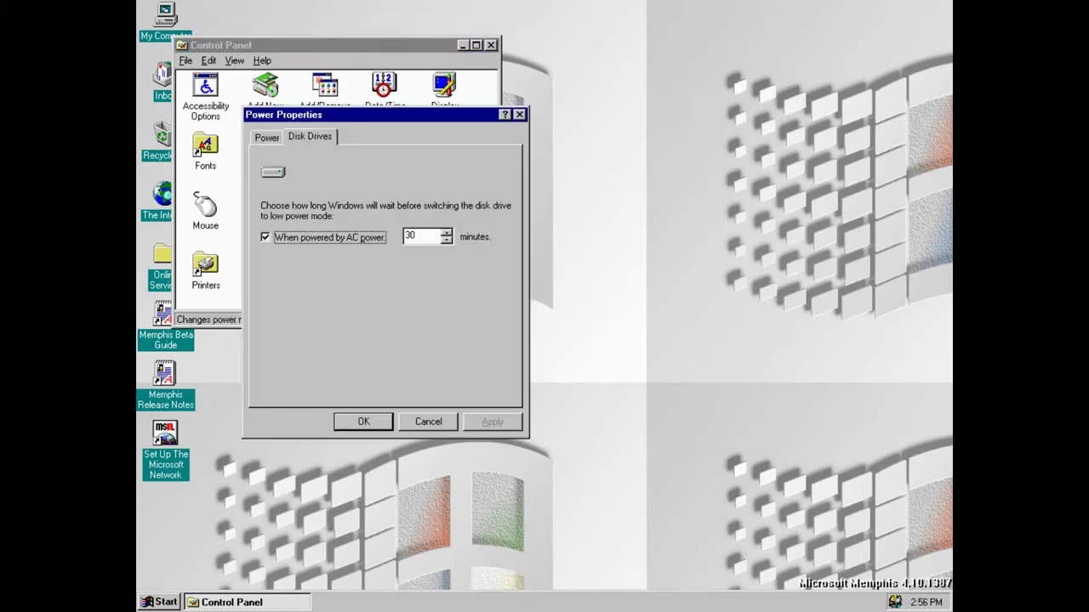
{"action": "left_click", "coordinate": [259, 139]}
{"action": "left_click", "coordinate": [330, 138]}
{"action": "left_click", "coordinate": [519, 116]}
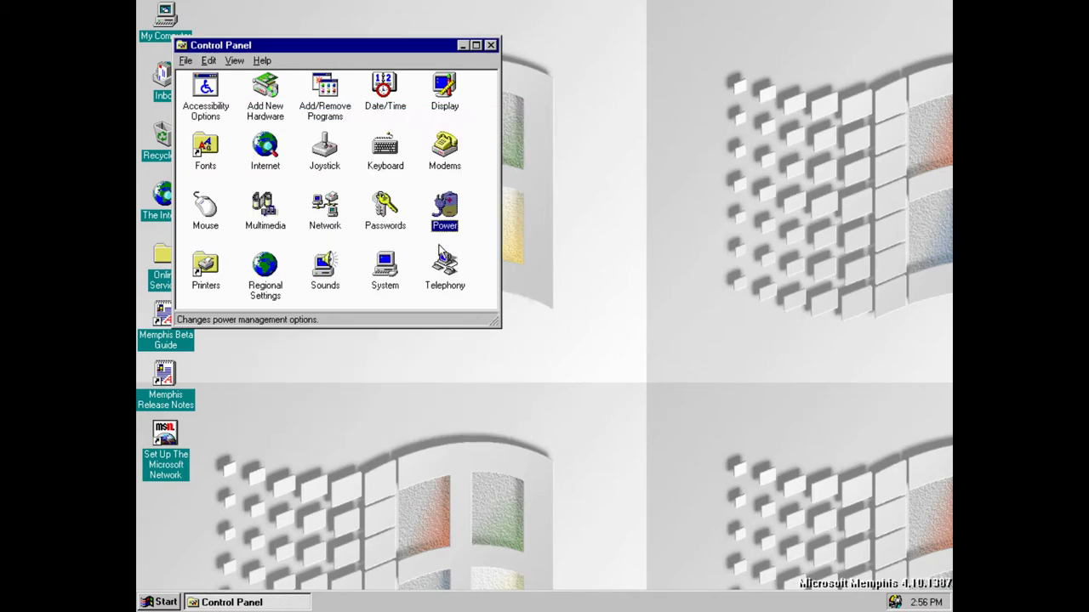
Create a Brazil dialing location with area code 55 and outside-line prefix 32
{"action": "double_click", "coordinate": [445, 265]}
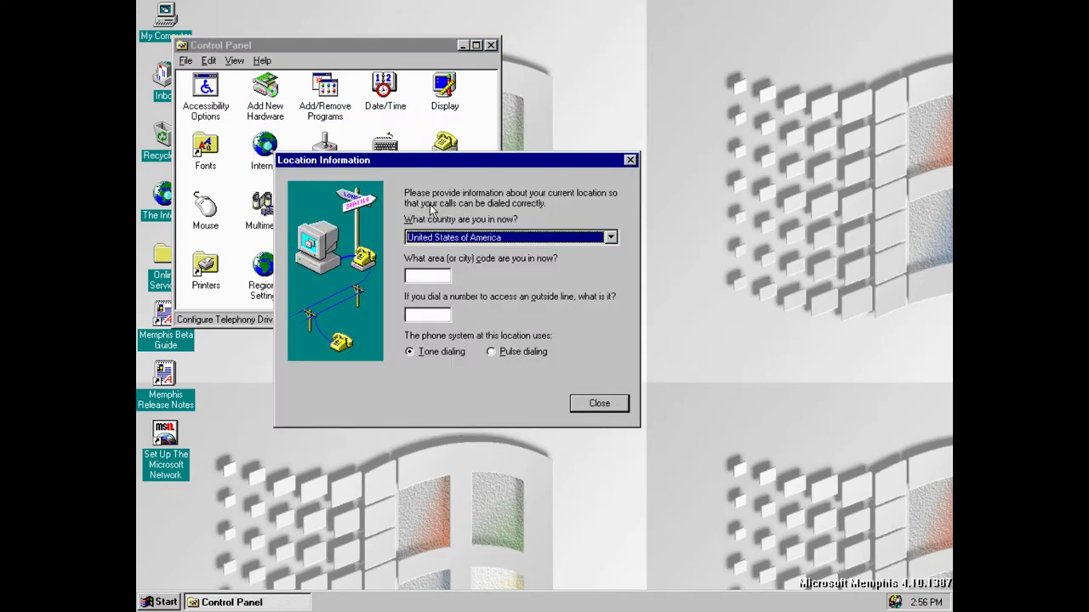
{"action": "left_click", "coordinate": [501, 240]}
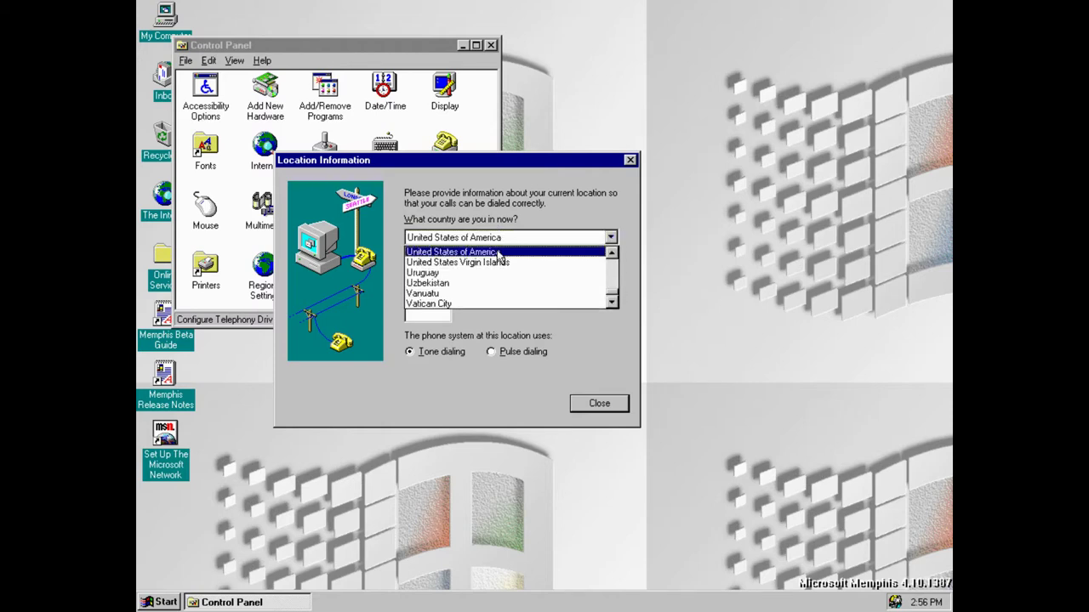
{"action": "key", "text": "Return"}
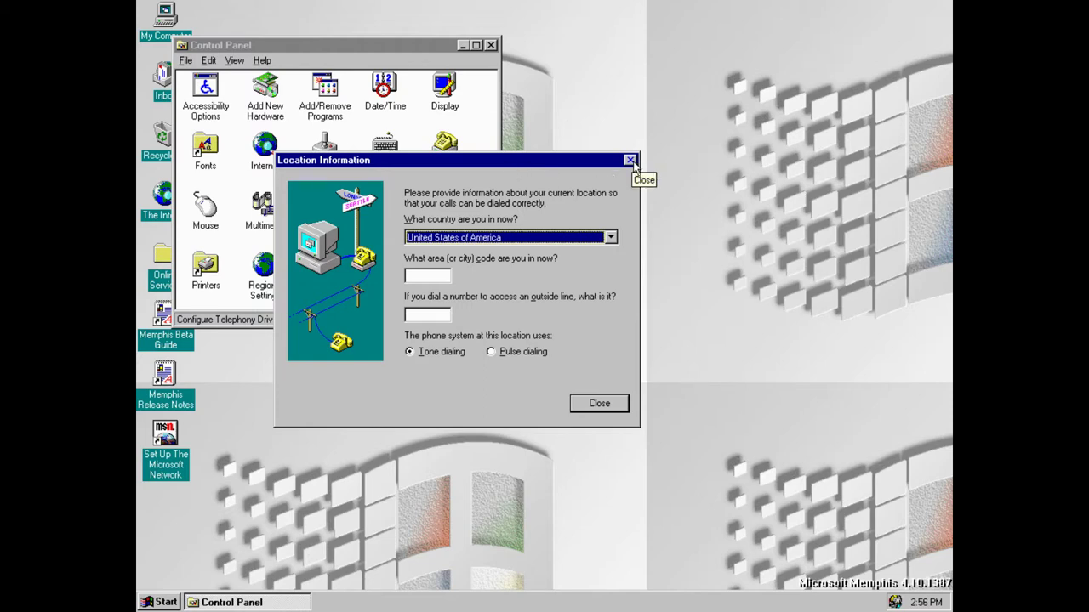
{"action": "left_click", "coordinate": [621, 404]}
{"action": "left_click", "coordinate": [575, 336]}
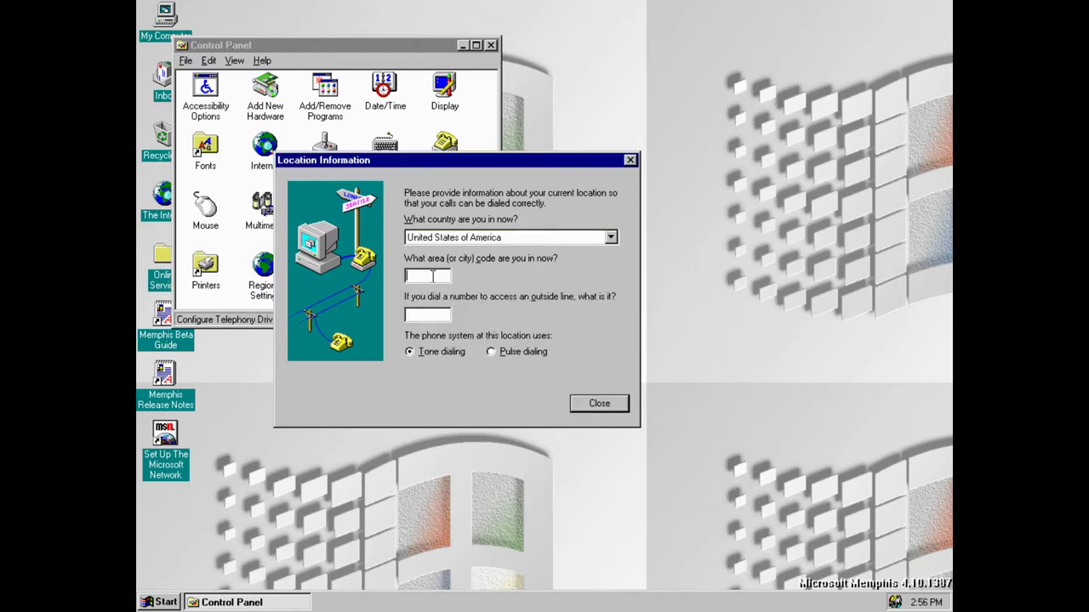
{"action": "left_click", "coordinate": [586, 241]}
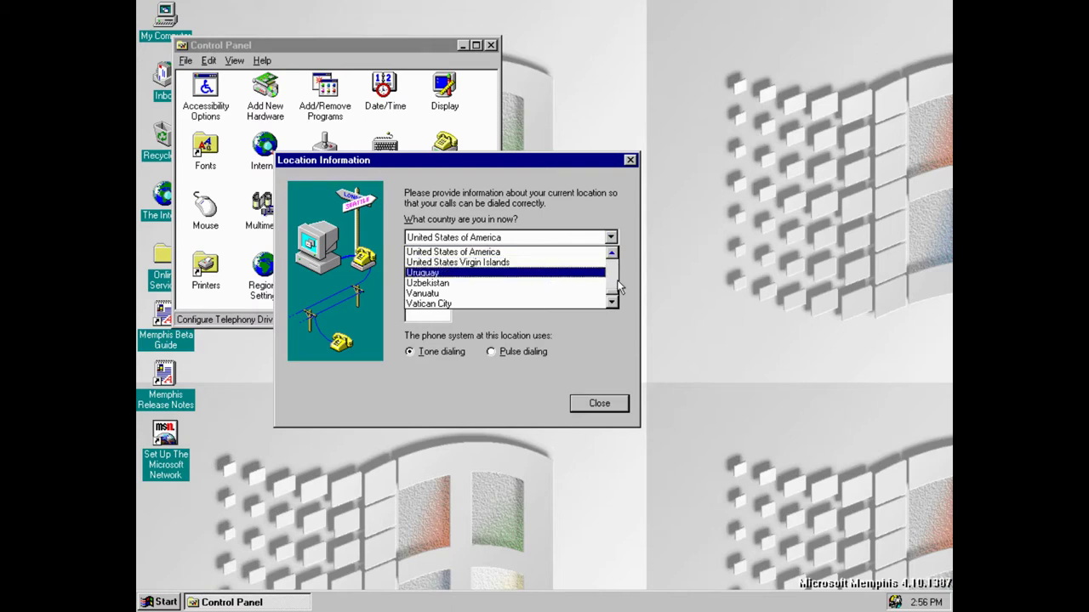
{"action": "left_click_drag", "start_coordinate": [616, 295], "coordinate": [612, 266]}
{"action": "left_click", "coordinate": [469, 306]}
{"action": "left_click", "coordinate": [444, 275]}
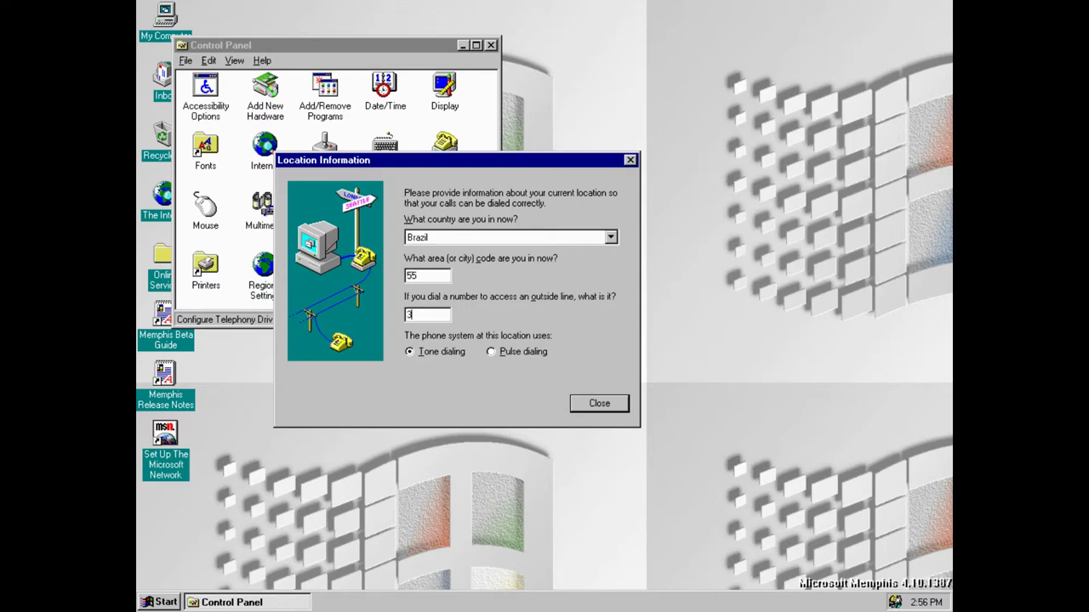
{"action": "left_click", "coordinate": [624, 407]}
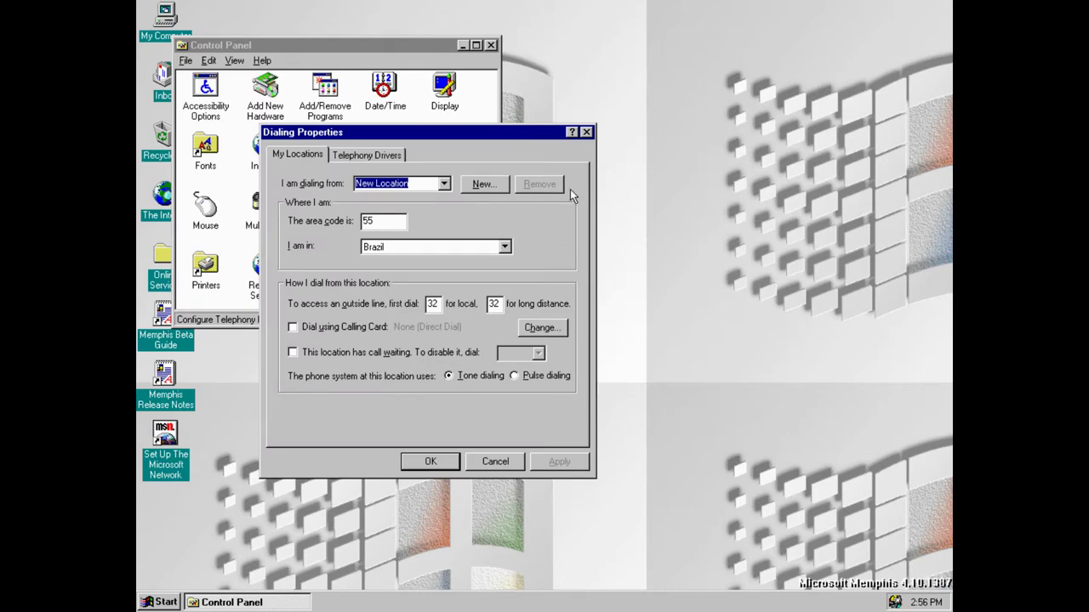
{"action": "left_click", "coordinate": [586, 132]}
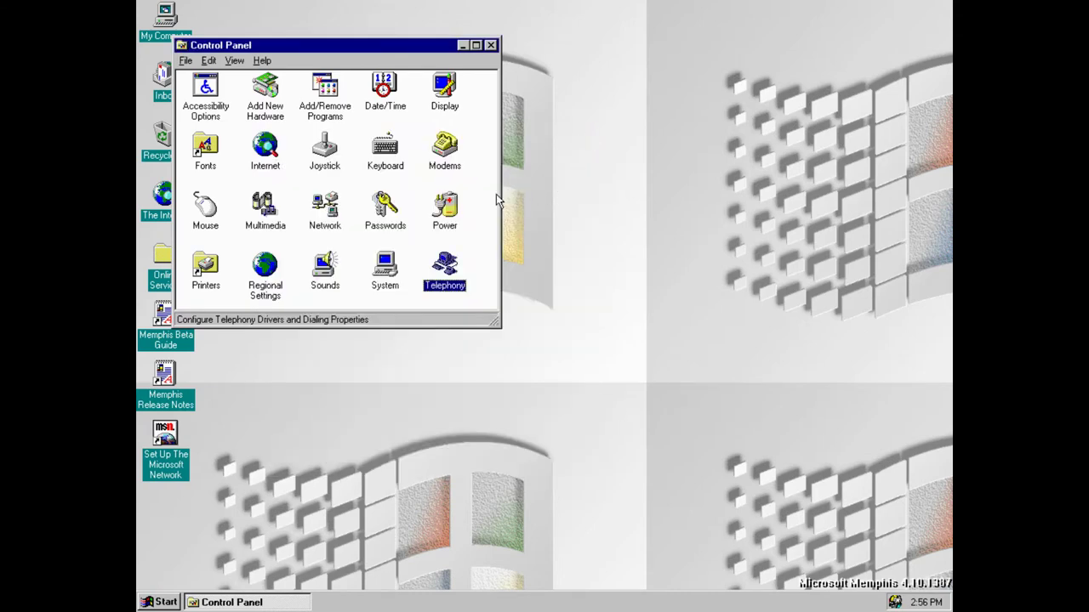
{"action": "left_click", "coordinate": [338, 226]}
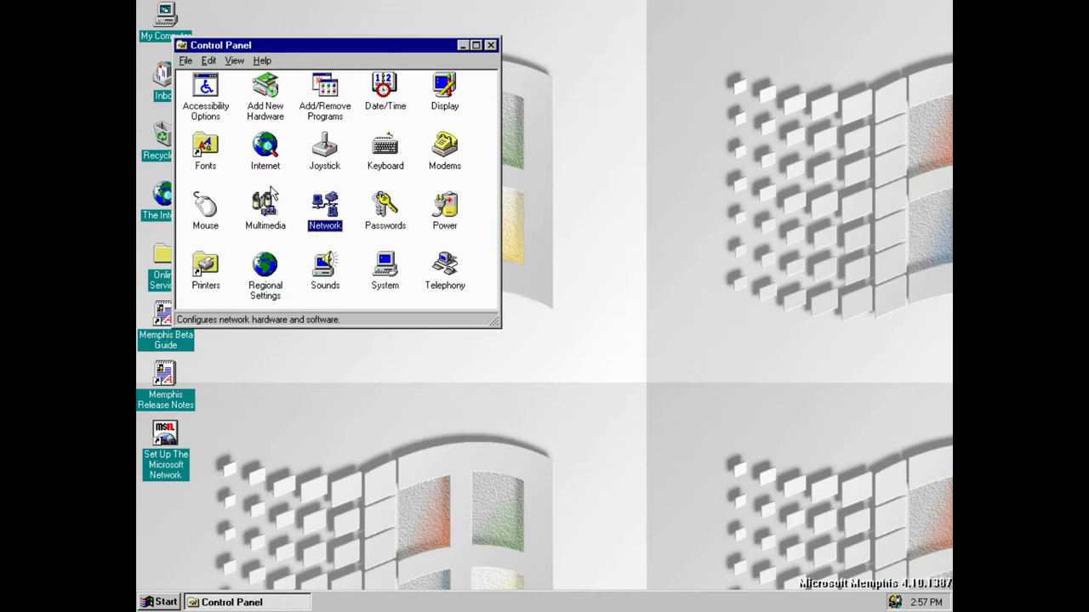
{"action": "left_click", "coordinate": [202, 274]}
{"action": "left_click", "coordinate": [187, 232]}
{"action": "double_click", "coordinate": [205, 146]}
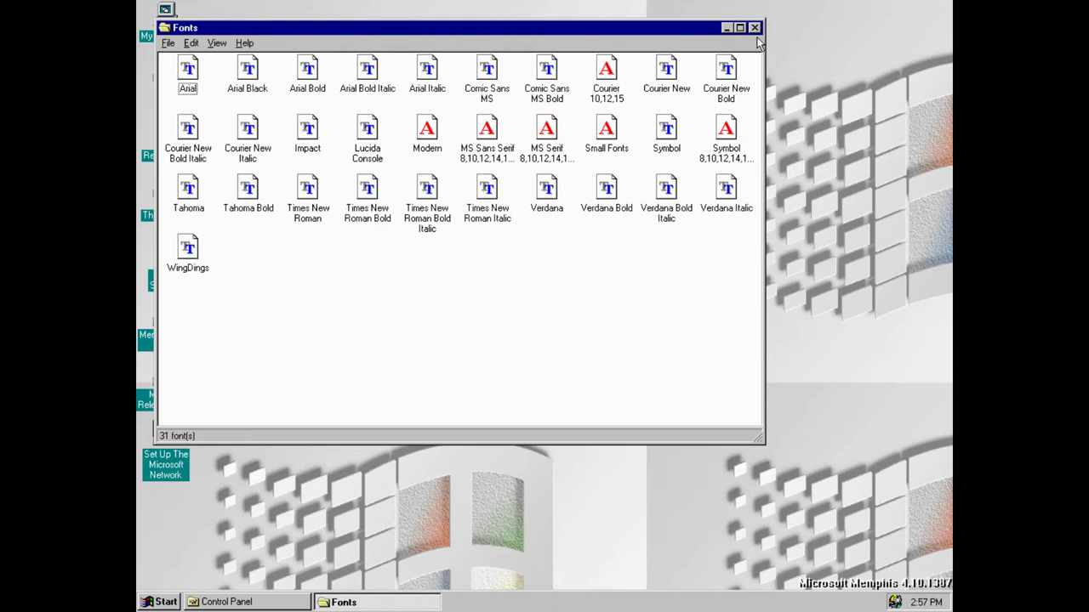
{"action": "left_click", "coordinate": [755, 29]}
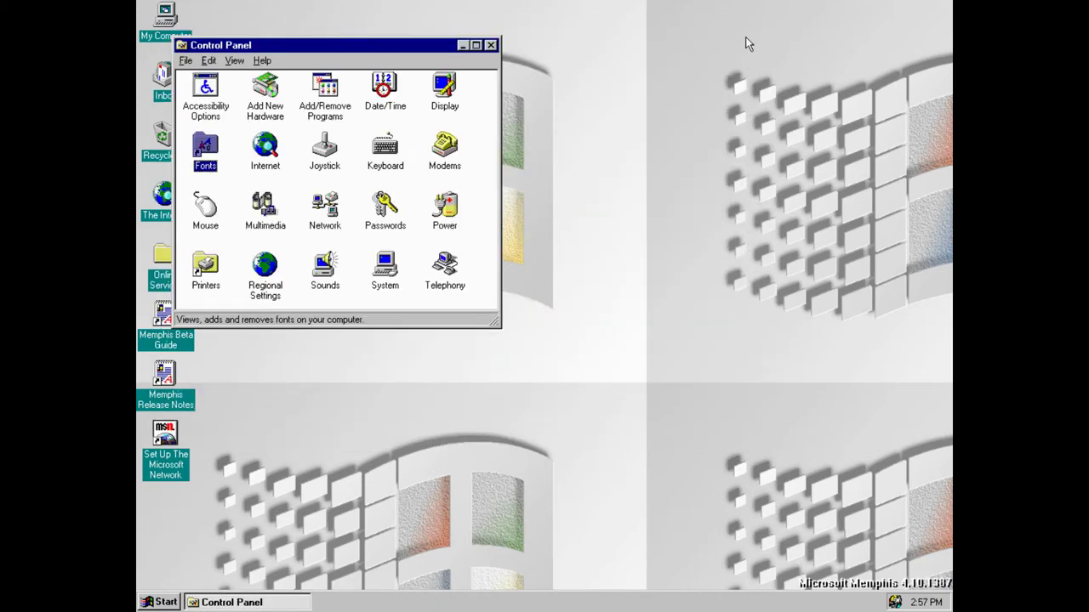
{"action": "left_click", "coordinate": [484, 73]}
{"action": "left_click", "coordinate": [444, 92]}
{"action": "left_click", "coordinate": [384, 111]}
{"action": "double_click", "coordinate": [374, 111]}
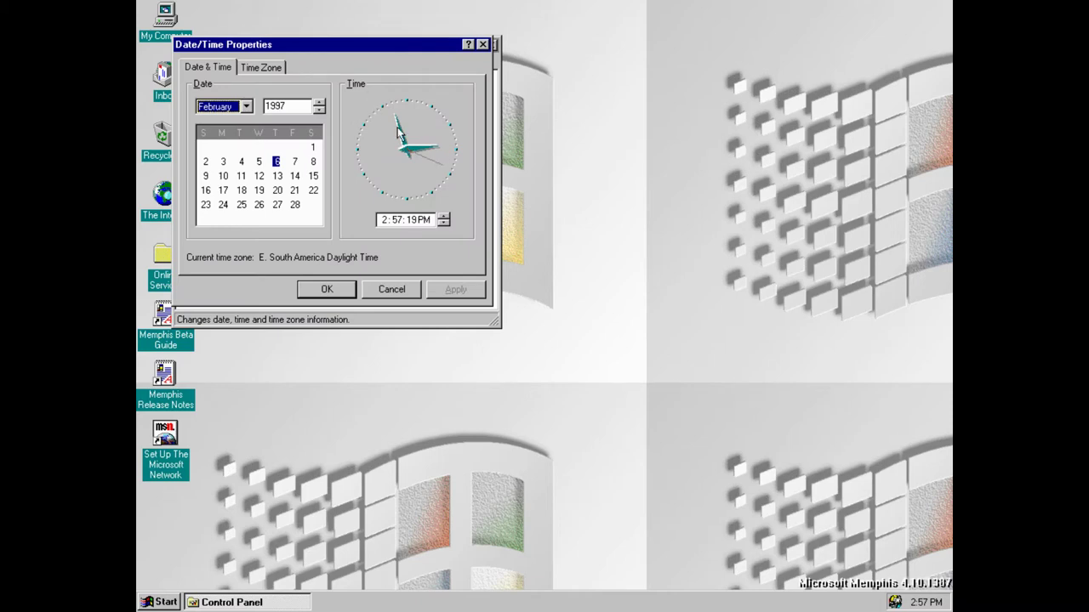
{"action": "left_click", "coordinate": [483, 44]}
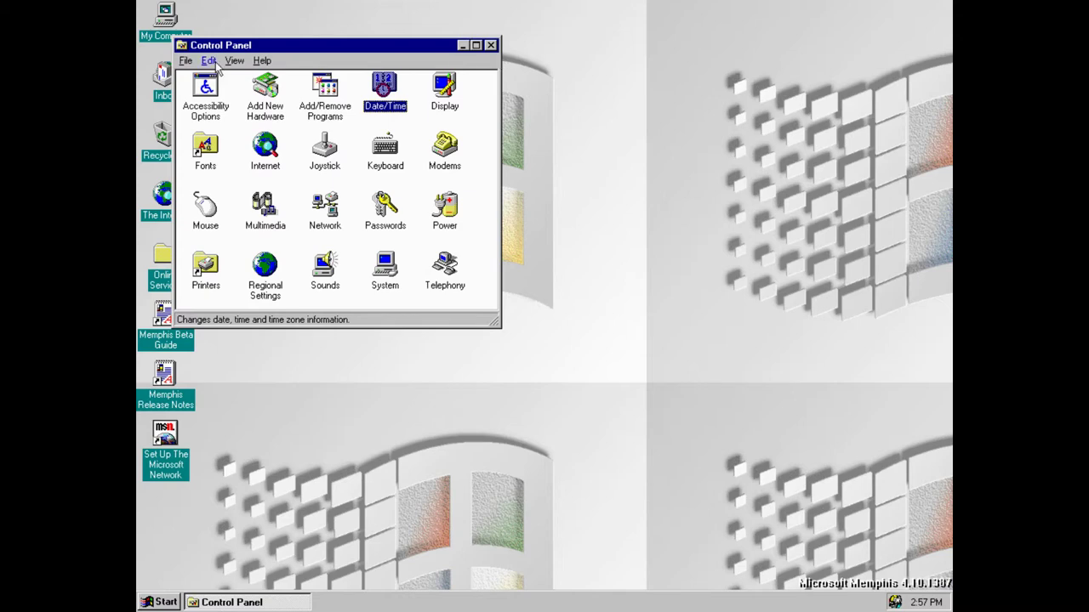
View About Windows from Control Panel's Help menu, then cancel the Internet Connection Wizard
{"action": "left_click", "coordinate": [262, 60]}
{"action": "left_click", "coordinate": [281, 94]}
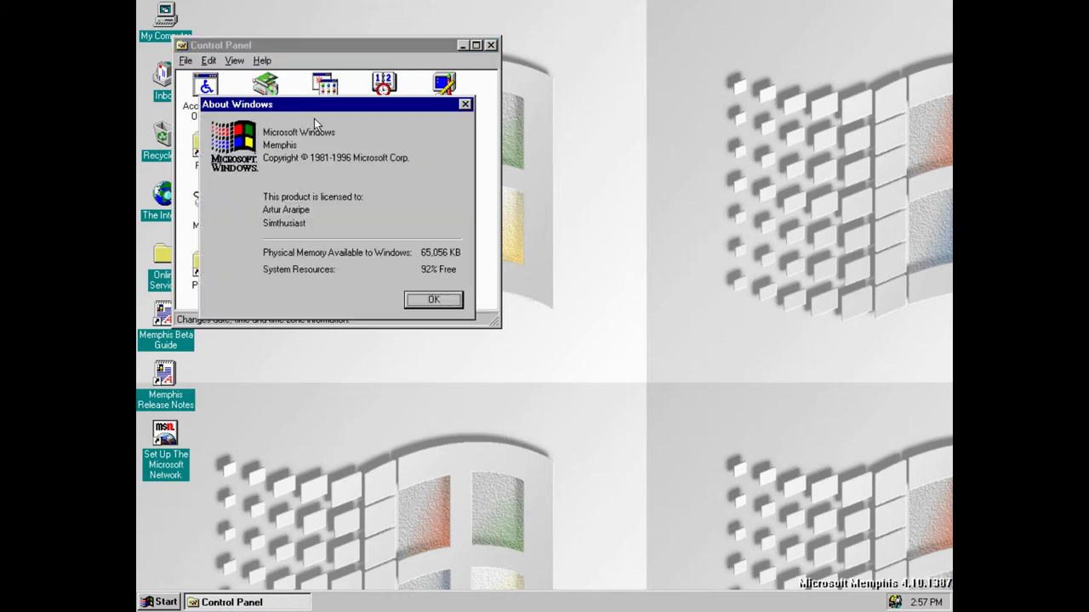
{"action": "left_click", "coordinate": [442, 299]}
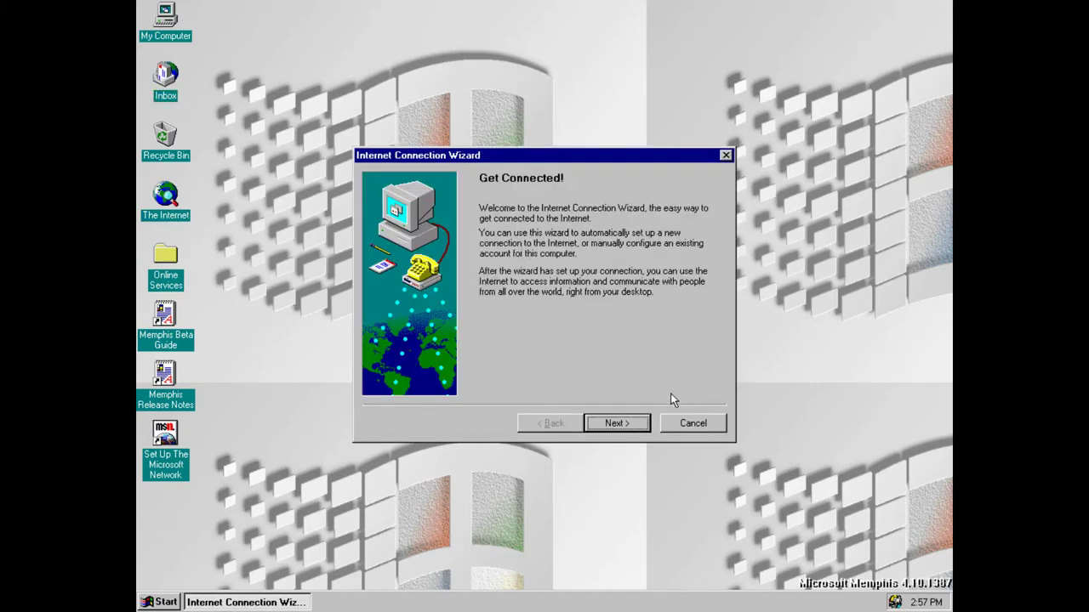
{"action": "left_click", "coordinate": [686, 425]}
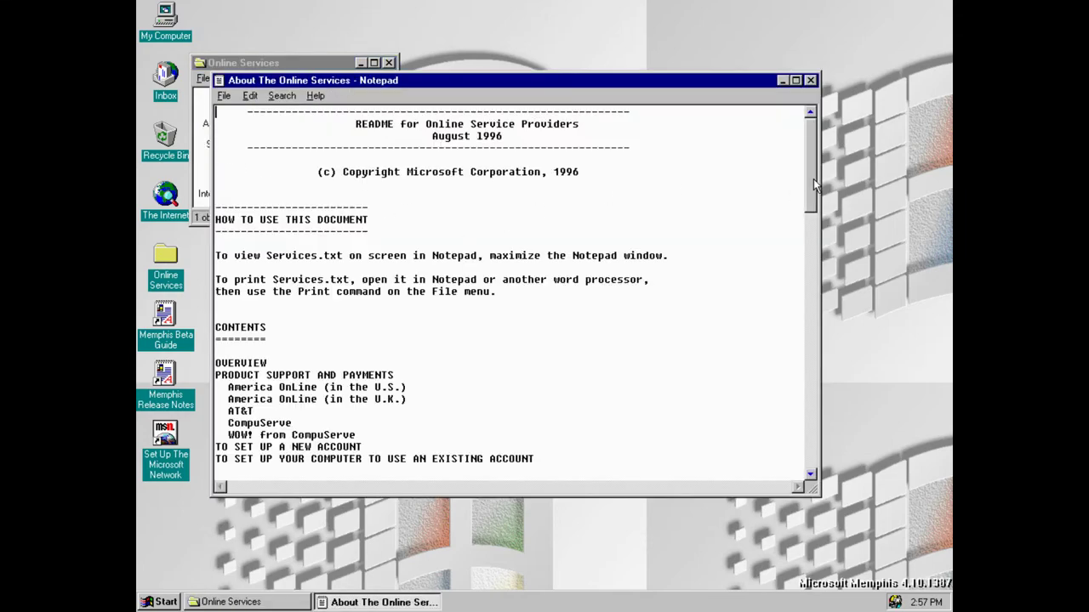
{"action": "left_click_drag", "start_coordinate": [817, 185], "coordinate": [800, 452]}
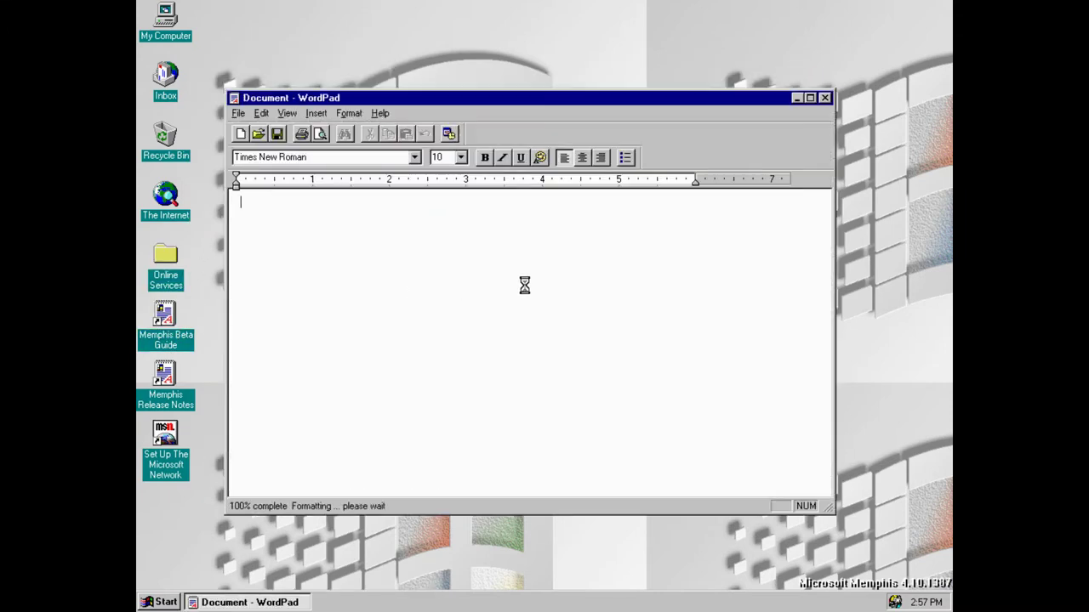
Maximize WordPad and read through the Beta Guide, highlighting the NOTE and setup step 1 passages
{"action": "left_click", "coordinate": [810, 98]}
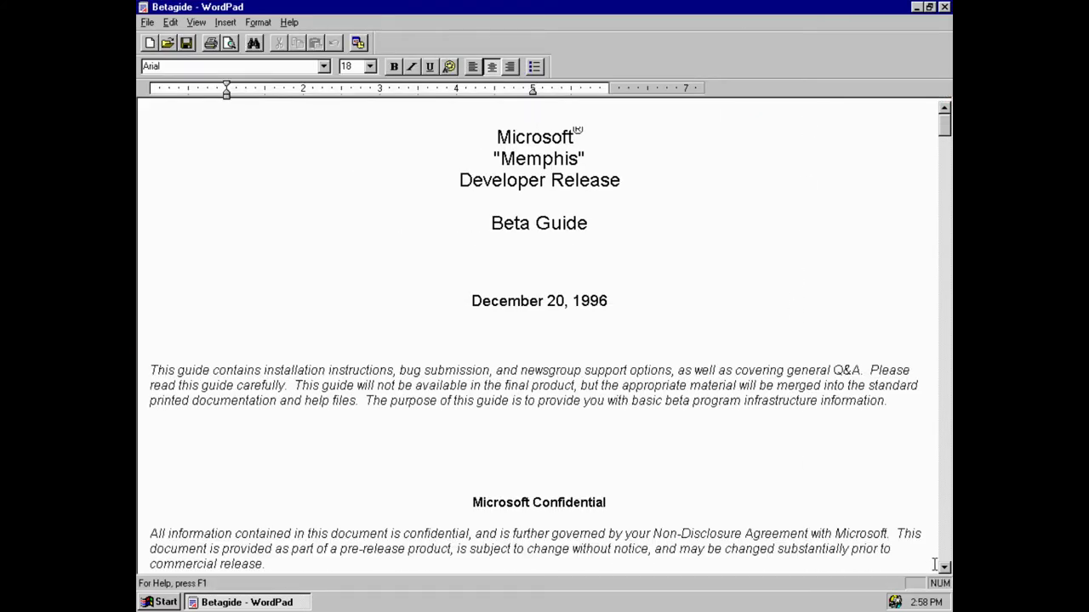
{"action": "left_click_drag", "start_coordinate": [942, 570], "coordinate": [943, 571]}
{"action": "left_click_drag", "start_coordinate": [944, 272], "coordinate": [944, 324]}
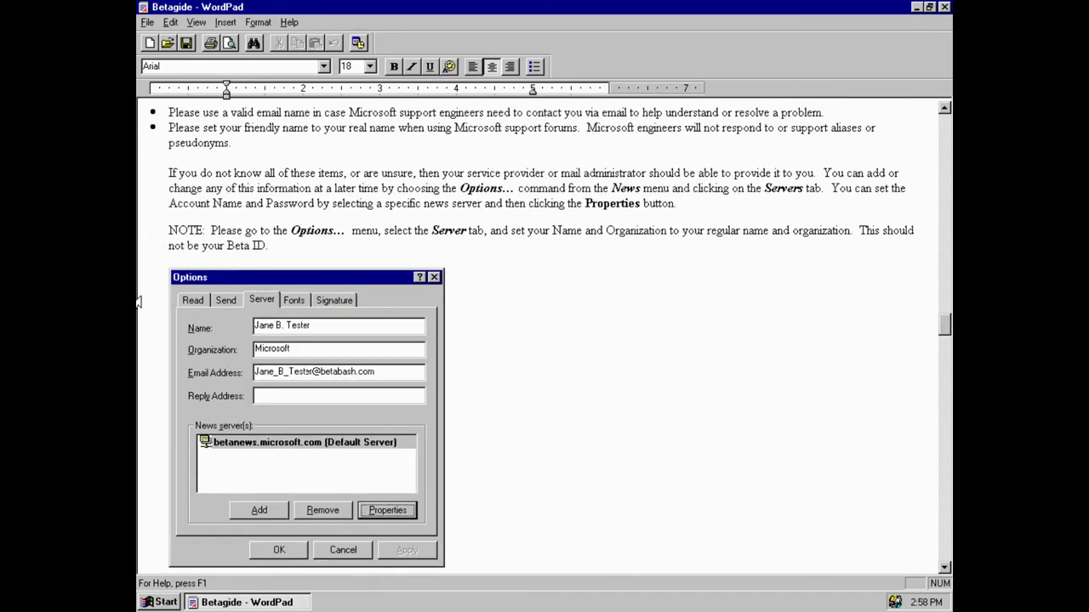
{"action": "left_click_drag", "start_coordinate": [277, 232], "coordinate": [685, 414]}
{"action": "left_click", "coordinate": [872, 297]}
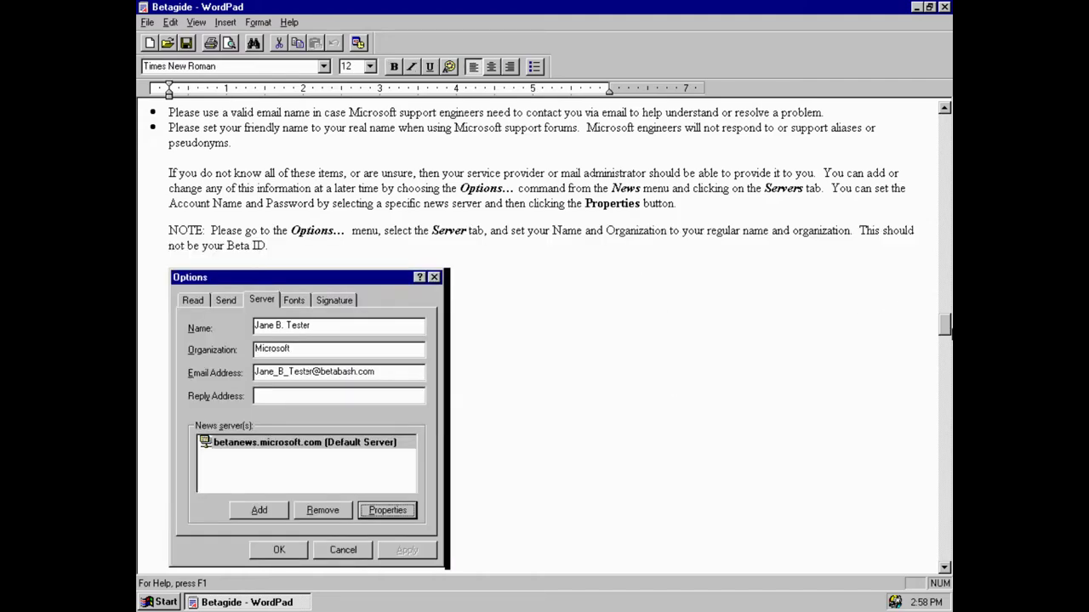
{"action": "left_click_drag", "start_coordinate": [944, 326], "coordinate": [937, 553]}
{"action": "left_click_drag", "start_coordinate": [171, 175], "coordinate": [417, 205]}
{"action": "left_click", "coordinate": [285, 188]}
{"action": "left_click_drag", "start_coordinate": [285, 188], "coordinate": [417, 206]}
{"action": "left_click", "coordinate": [432, 279]}
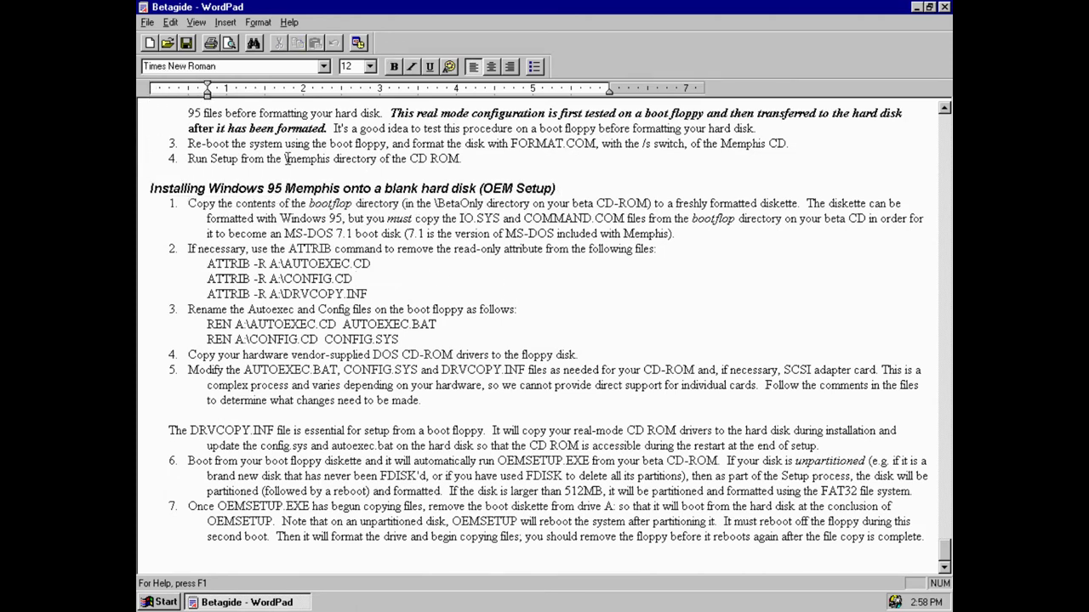
{"action": "left_click_drag", "start_coordinate": [285, 158], "coordinate": [510, 204]}
{"action": "left_click", "coordinate": [526, 236]}
{"action": "left_click_drag", "start_coordinate": [942, 555], "coordinate": [943, 460]}
Check the About WordPad information, then close the Beta Guide
{"action": "left_click", "coordinate": [289, 22]}
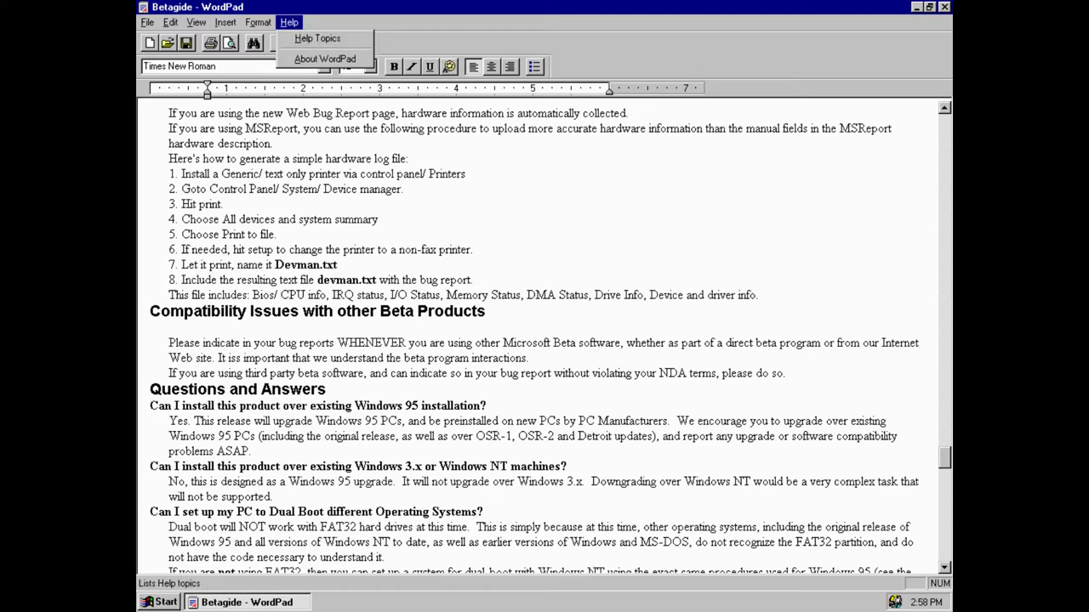
{"action": "left_click", "coordinate": [313, 54]}
{"action": "left_click", "coordinate": [662, 386]}
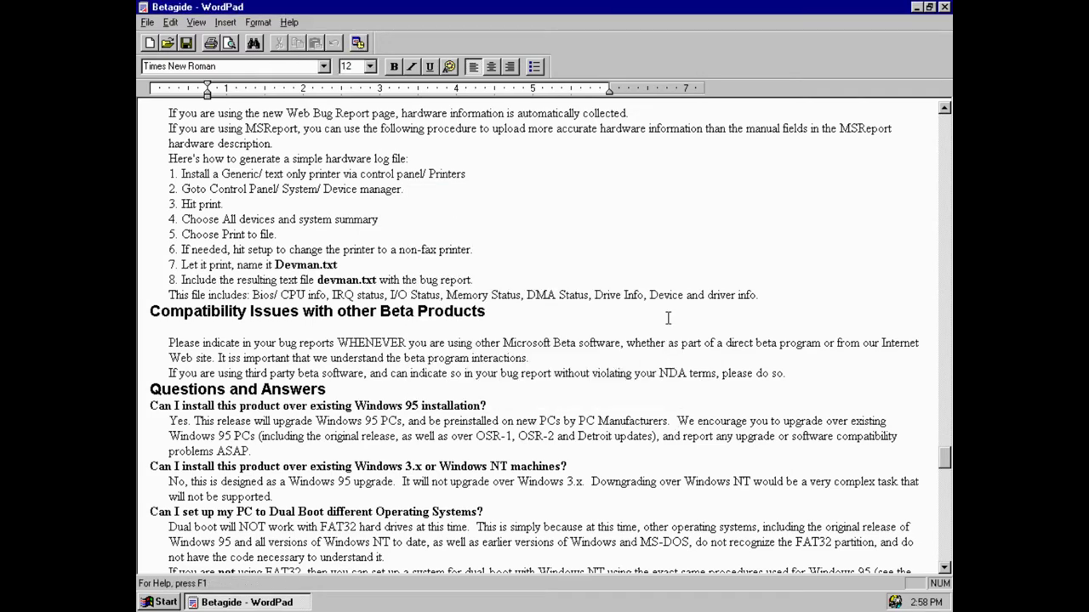
{"action": "left_click", "coordinate": [929, 8]}
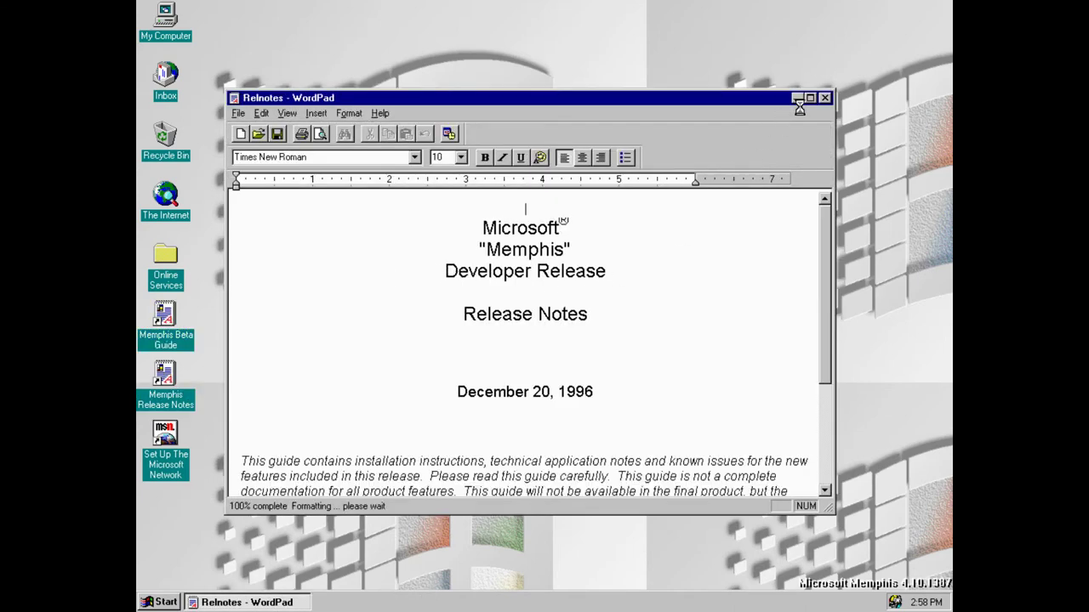
Maximize the Release Notes, read the Before You Start section's 110 MB disk requirement, then close WordPad
{"action": "left_click", "coordinate": [810, 98]}
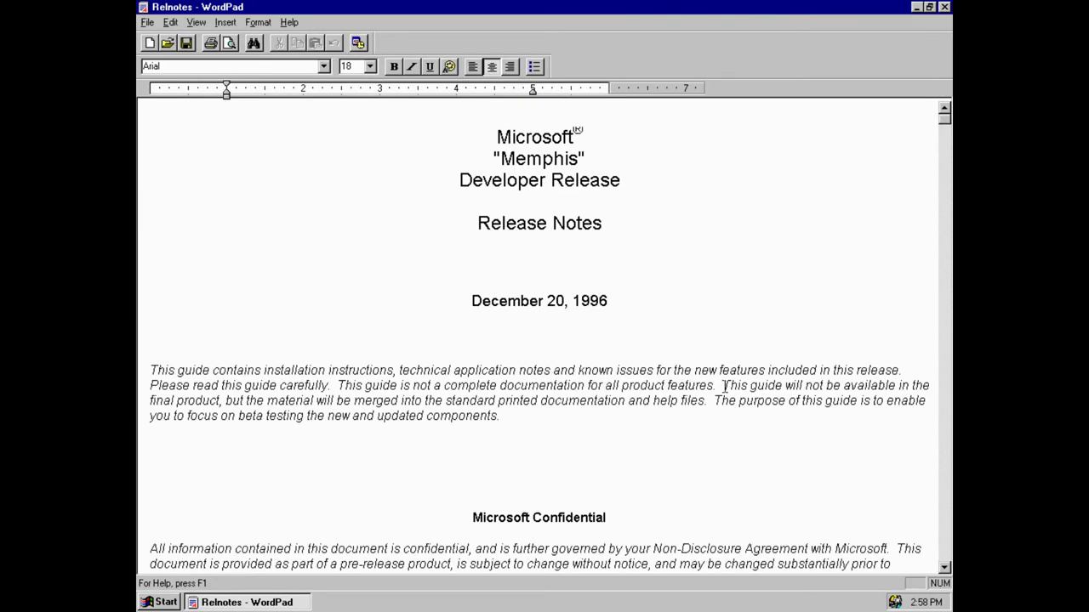
{"action": "scroll", "coordinate": [943, 569], "scroll_direction": "down", "scroll_amount": 10}
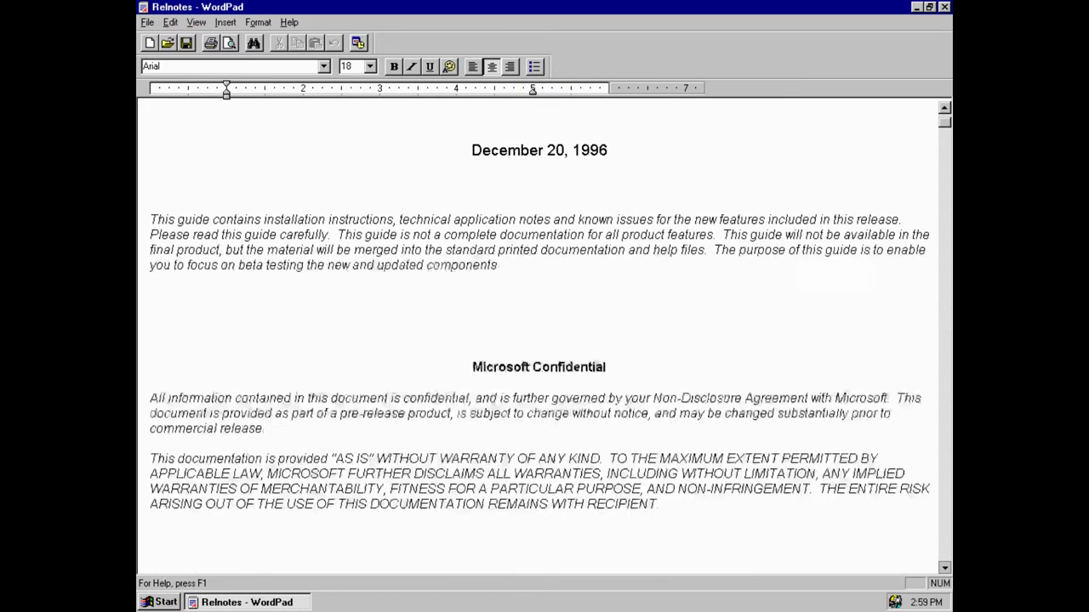
{"action": "scroll", "coordinate": [922, 519], "scroll_direction": "down", "scroll_amount": 8}
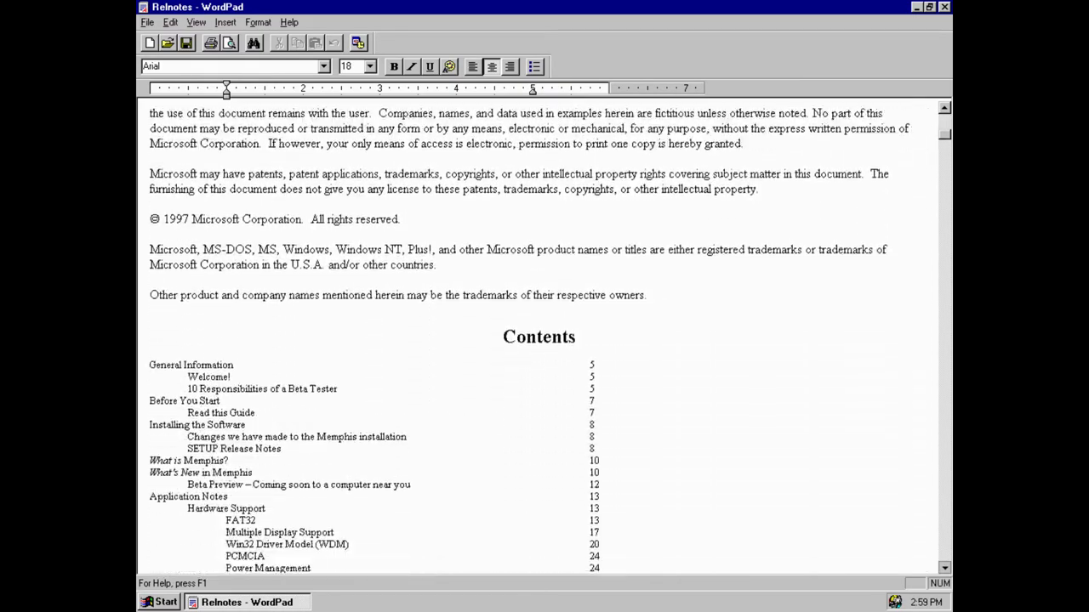
{"action": "left_click_drag", "start_coordinate": [947, 139], "coordinate": [947, 170]}
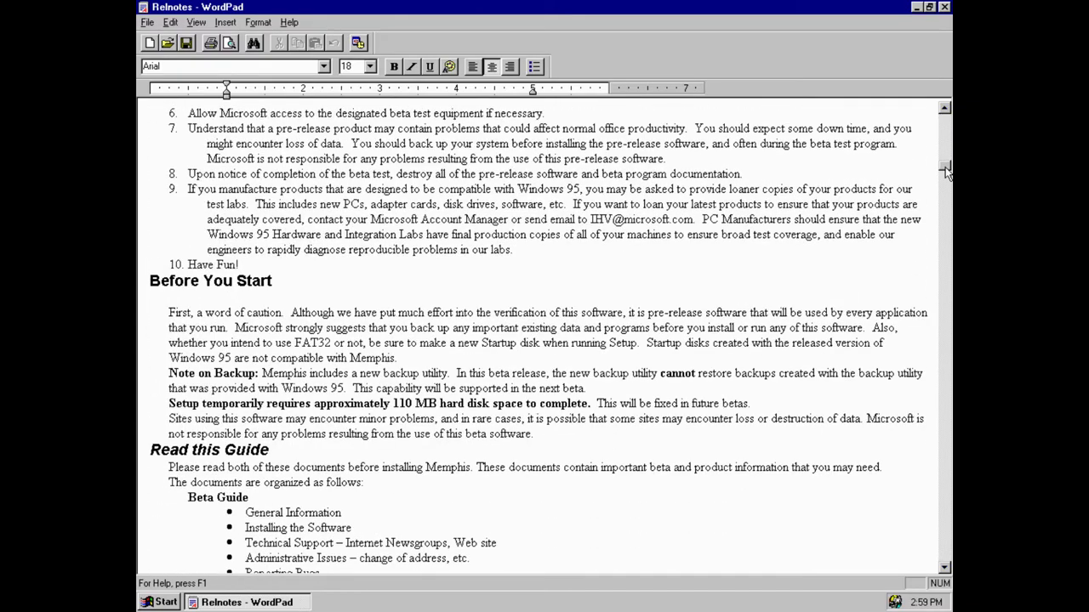
{"action": "left_click_drag", "start_coordinate": [282, 388], "coordinate": [568, 409]}
{"action": "left_click", "coordinate": [358, 403]}
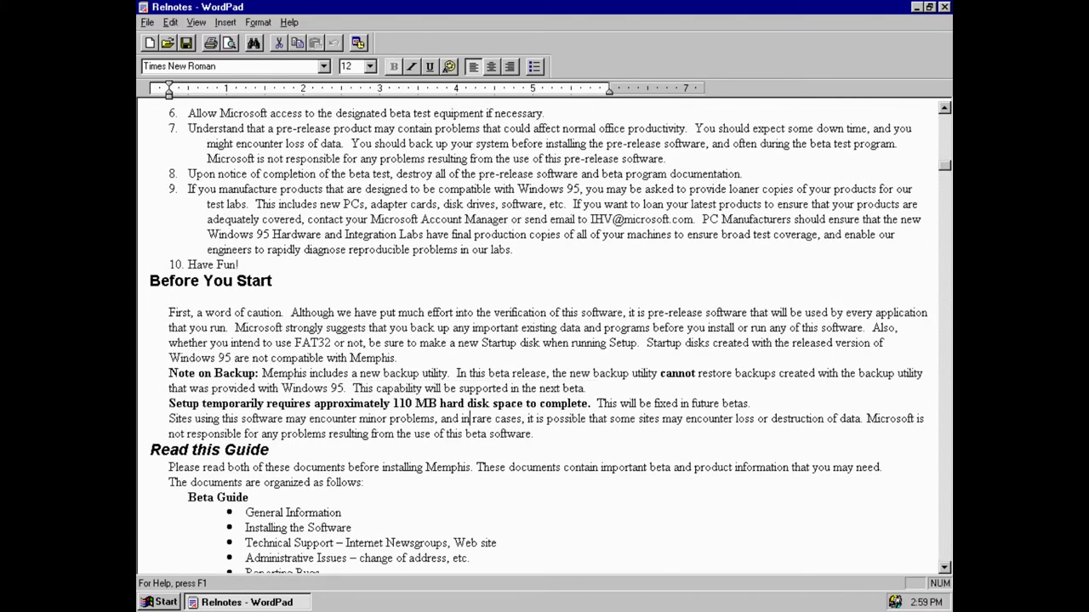
{"action": "left_click_drag", "start_coordinate": [314, 403], "coordinate": [513, 403]}
{"action": "left_click", "coordinate": [462, 467]}
{"action": "left_click_drag", "start_coordinate": [946, 172], "coordinate": [942, 553]}
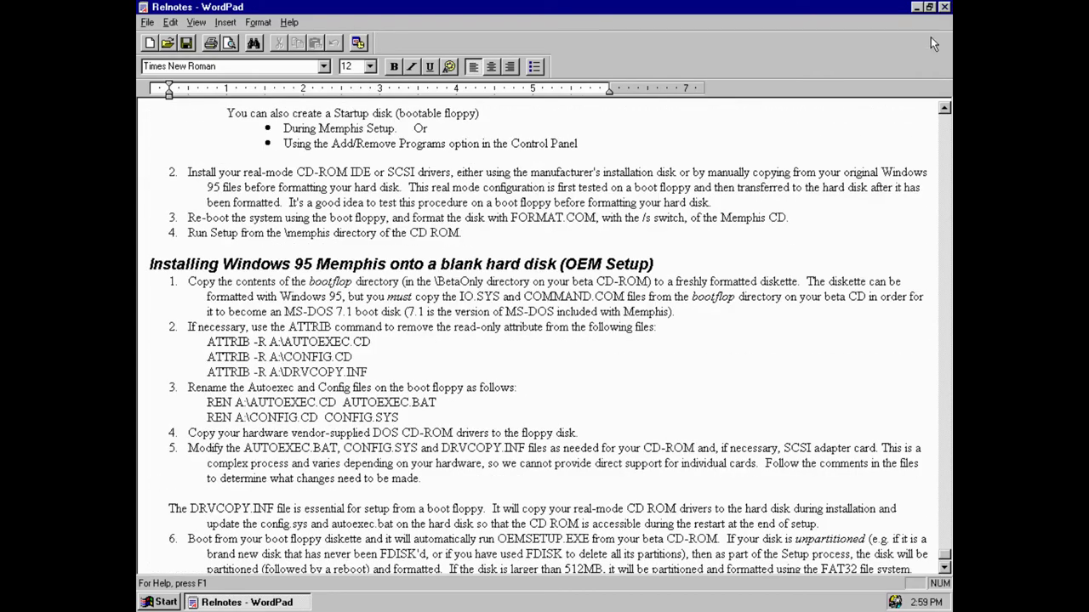
{"action": "left_click", "coordinate": [945, 7]}
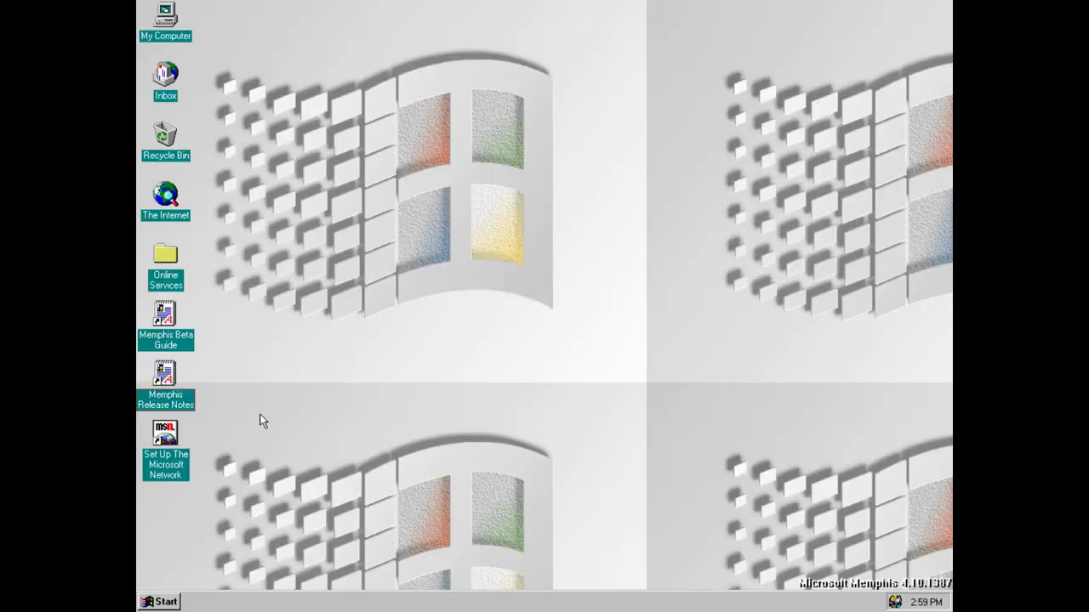
Open the Start menu and browse its submenus to reach Dr. Watson
{"action": "left_click", "coordinate": [171, 602]}
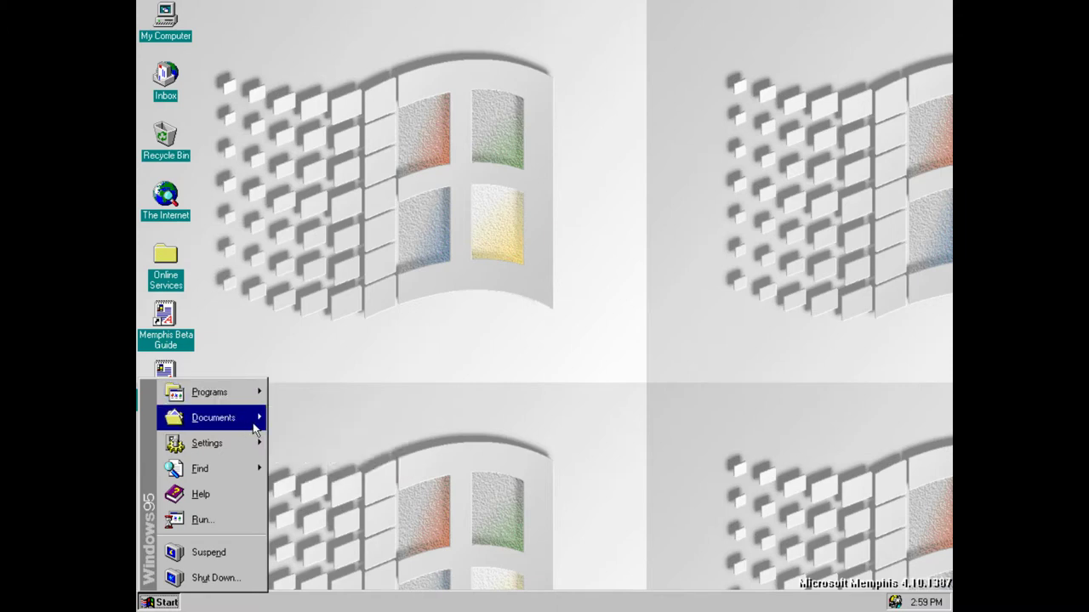
{"action": "mouse_move", "coordinate": [255, 429]}
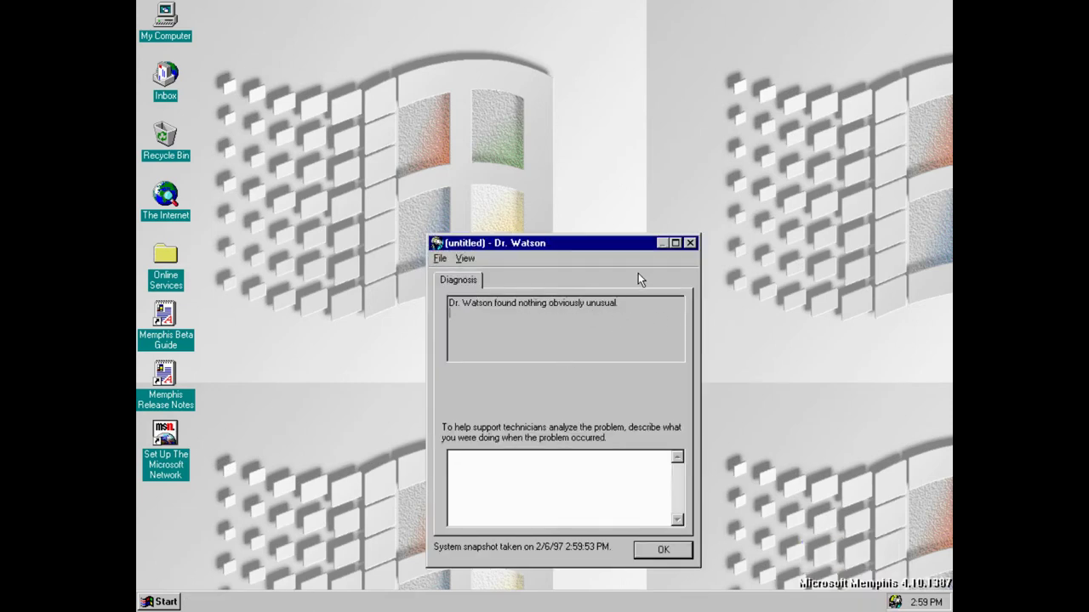
Close the Dr. Watson results and bring up the taskbar's window-arranging menu
{"action": "left_click", "coordinate": [690, 245]}
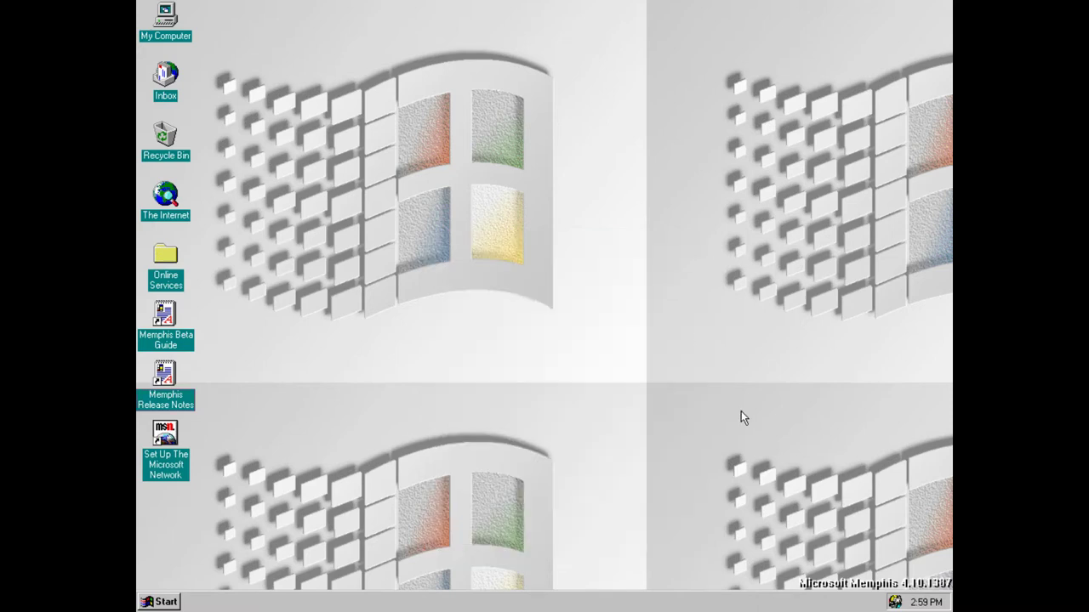
{"action": "right_click", "coordinate": [893, 602]}
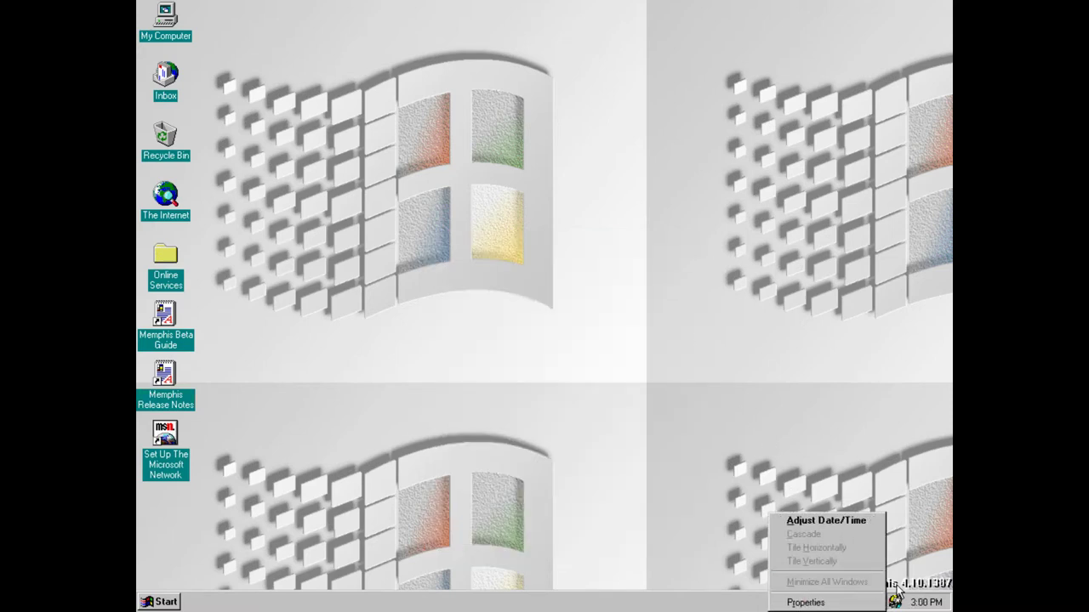